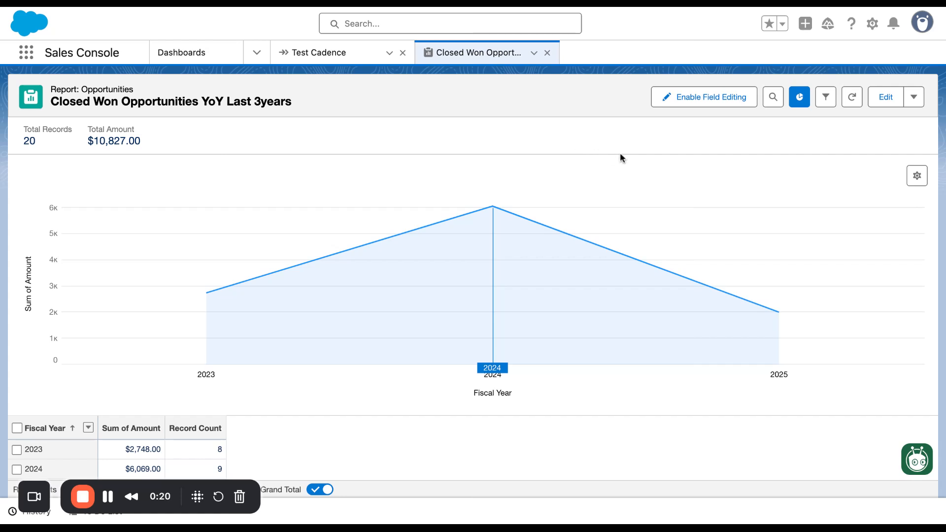
Examine the report's yearly amounts and the filters applied to it
scroll(643, 163, "down", 2)
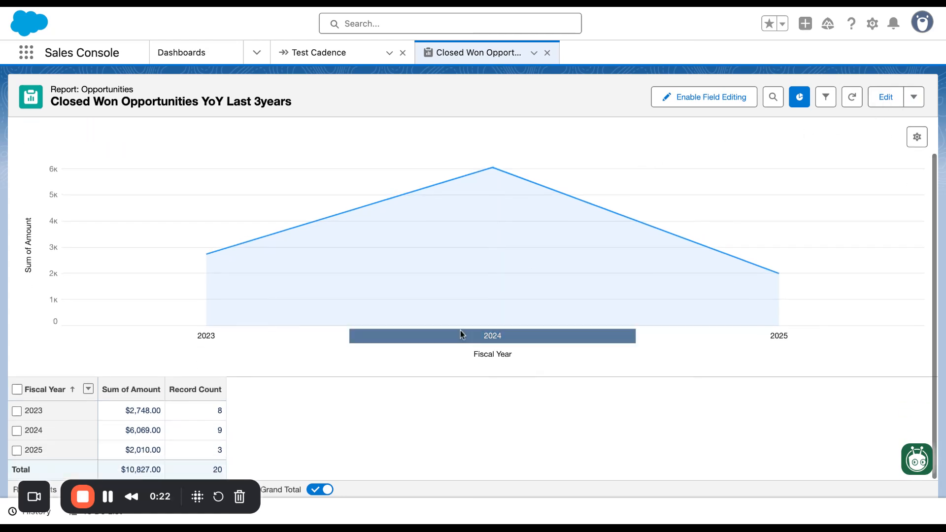
left_click(826, 97)
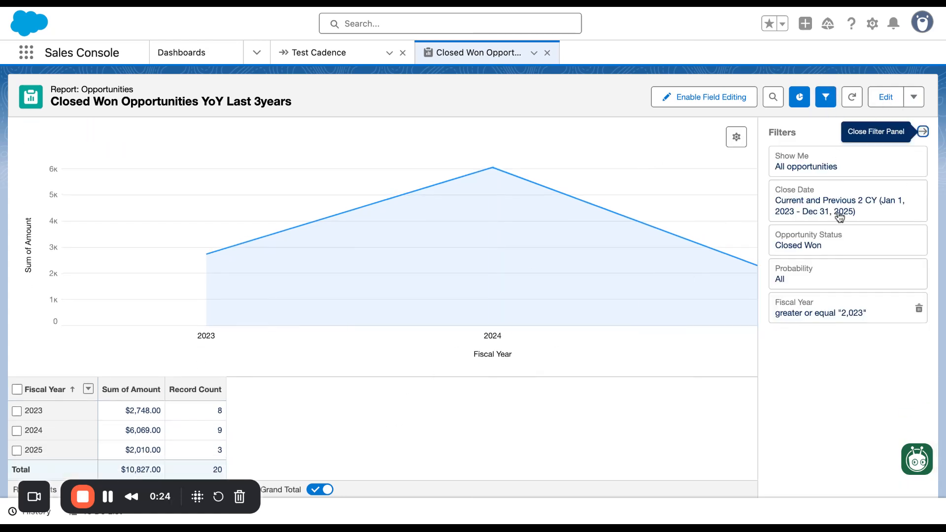
left_click(826, 98)
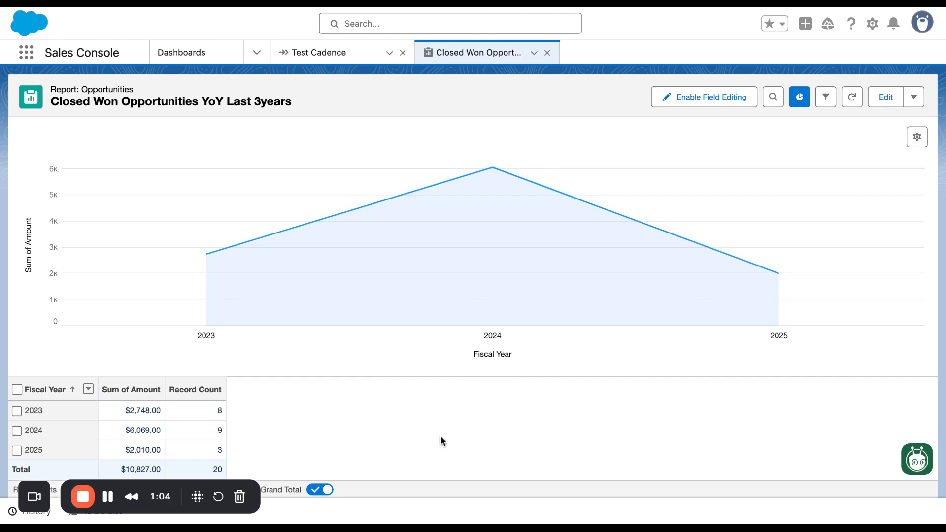
Edit the report and start a row-level formula column named "YTD Amount" with the Number output type
left_click(890, 101)
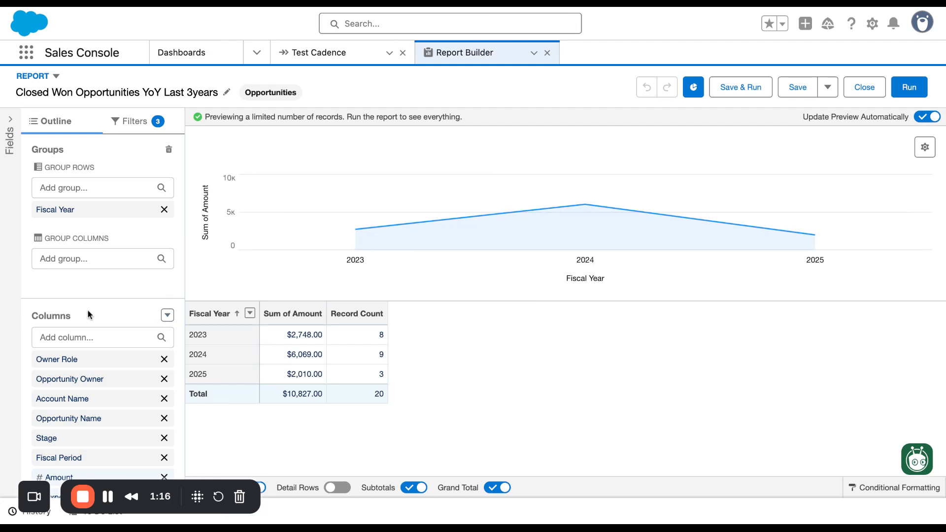
left_click(167, 315)
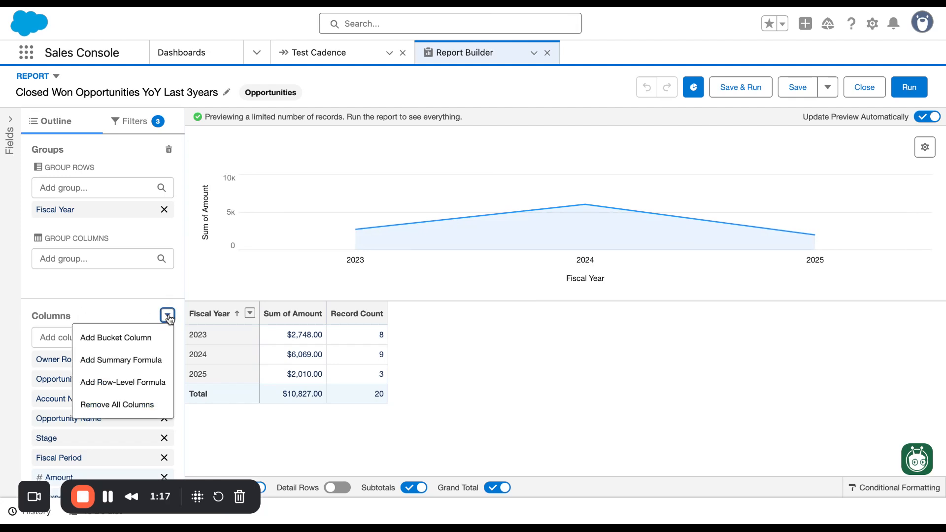
left_click(148, 383)
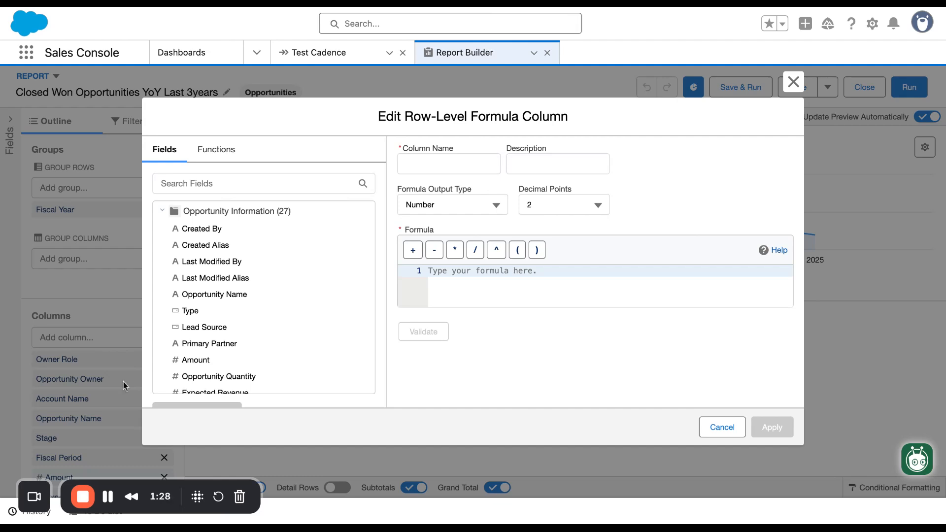
left_click(441, 167)
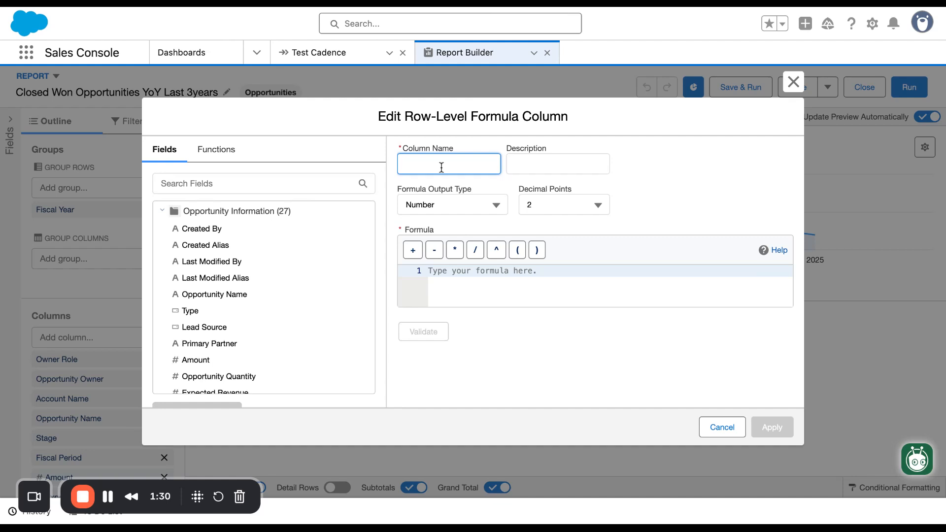
type("YTD Amount")
left_click(528, 164)
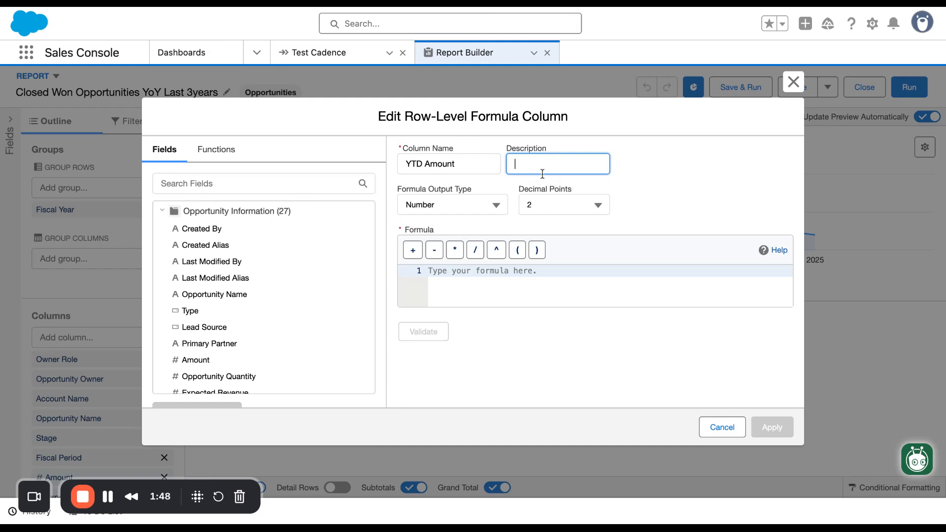
left_click(461, 206)
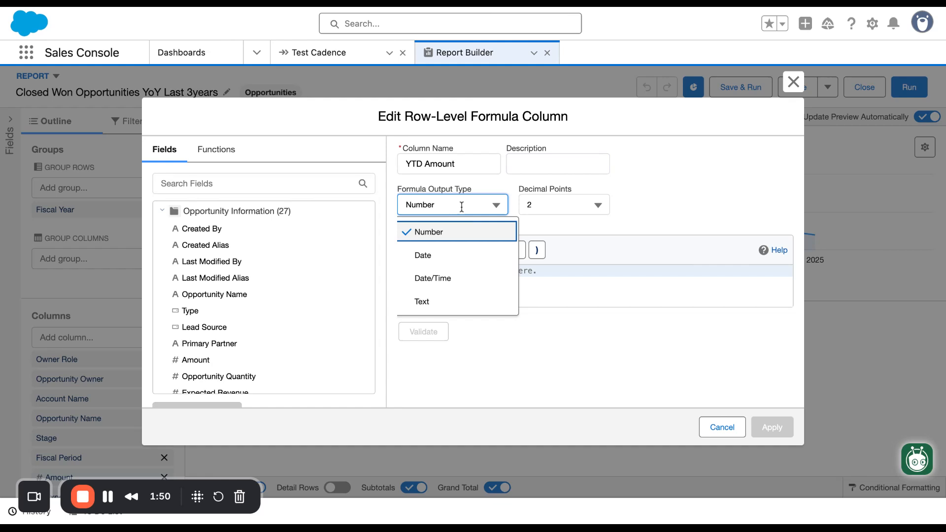
Begin the formula with an IF function whose first condition is YEAR(CLOSE_DATE) = 2023 &&
left_click(567, 289)
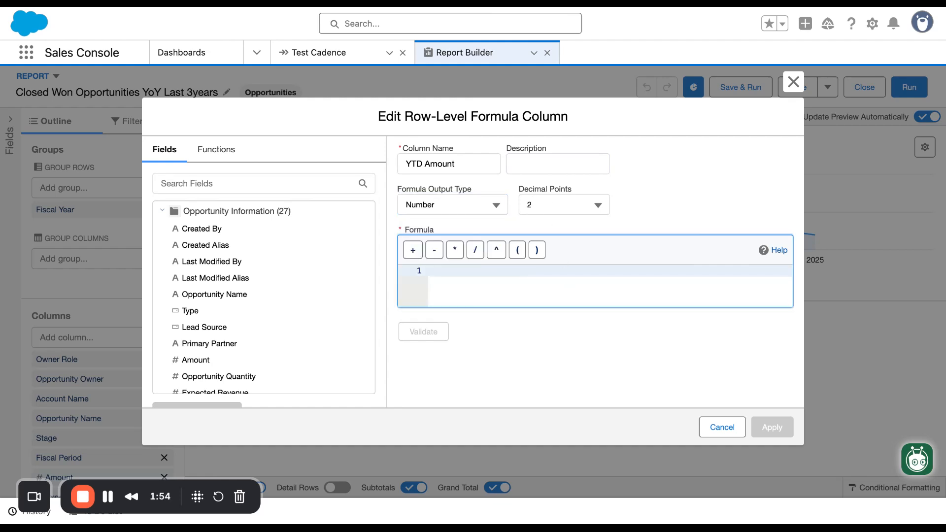
type("IF(")
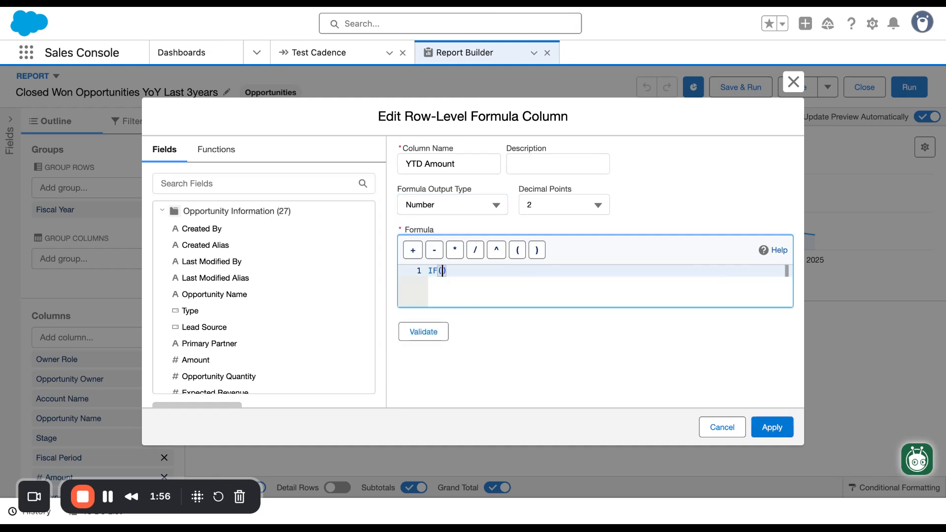
key("Return")
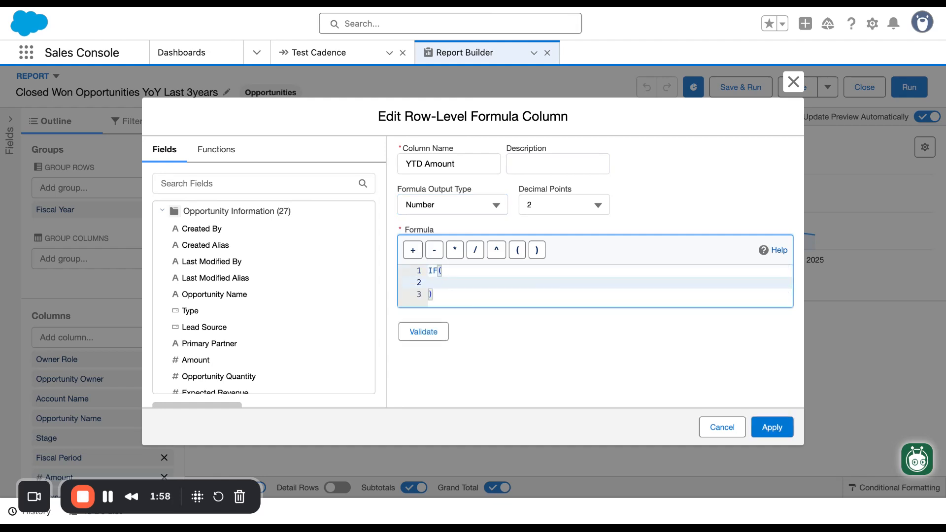
type("YEAR")
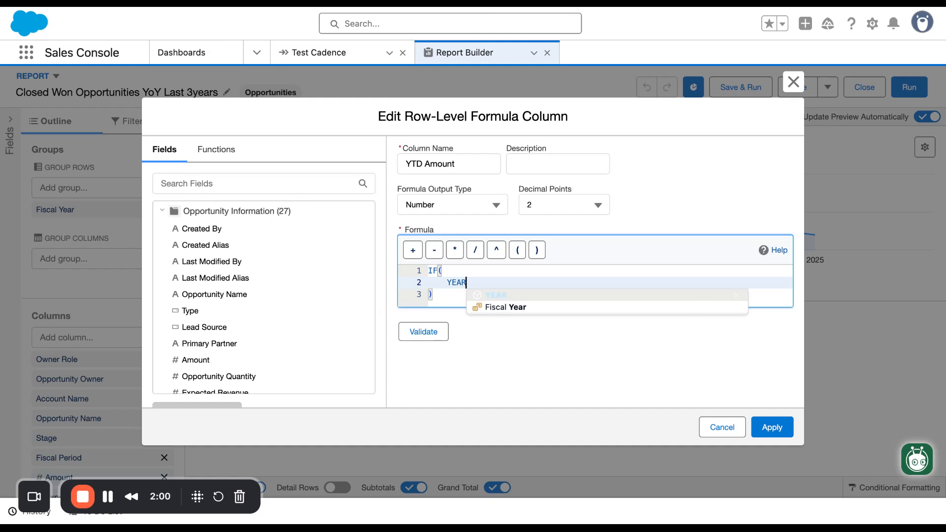
type("(Close")
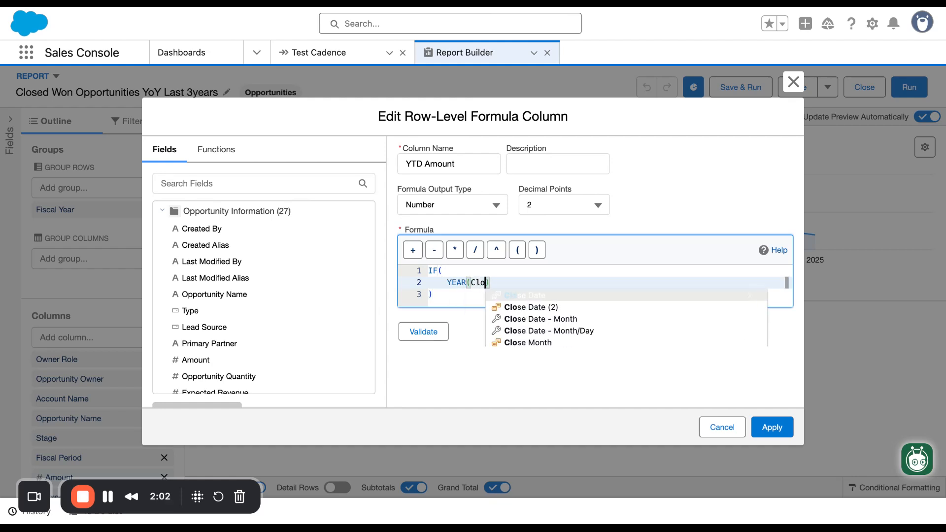
type("Dat")
key("Return")
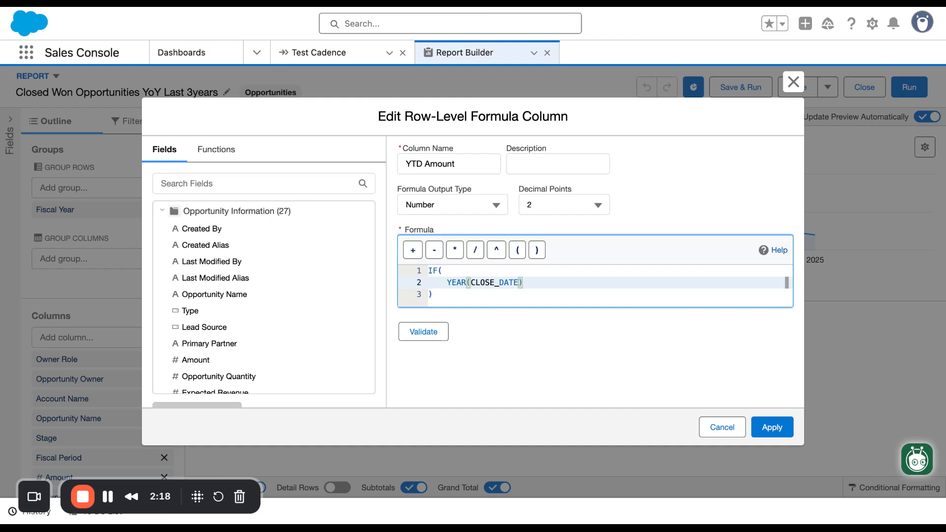
type("= 2023 &&")
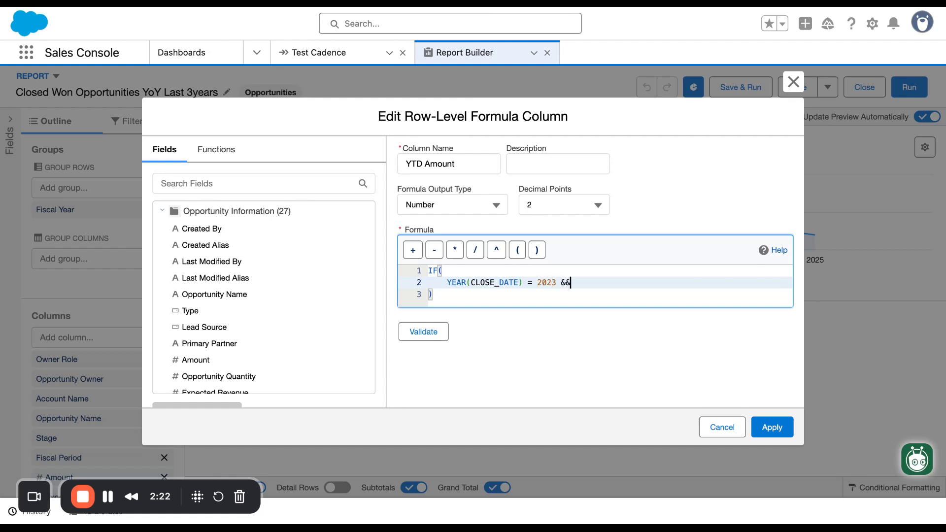
Below the year condition, open a parenthesised group containing MONTH(CLOSE_DATE) < MONTH(TODAY()) ||
key("Return")
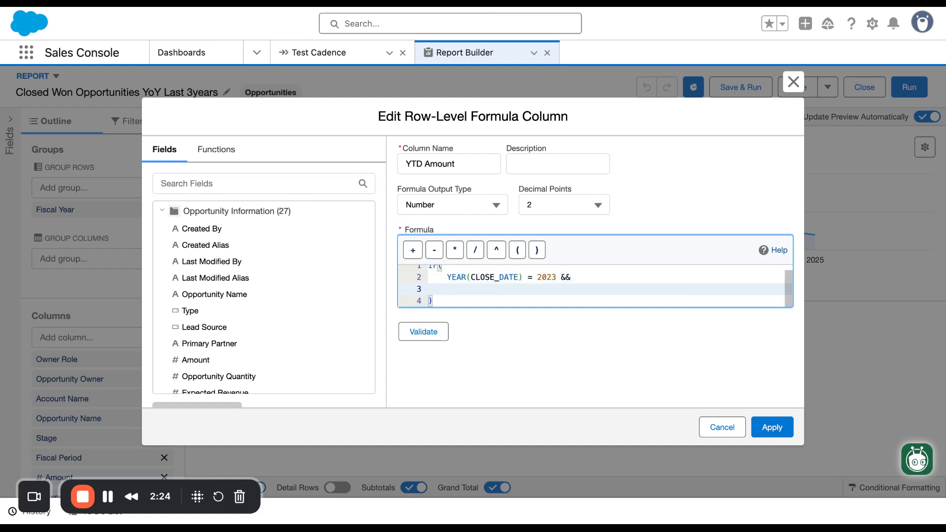
type("(")
key("Return")
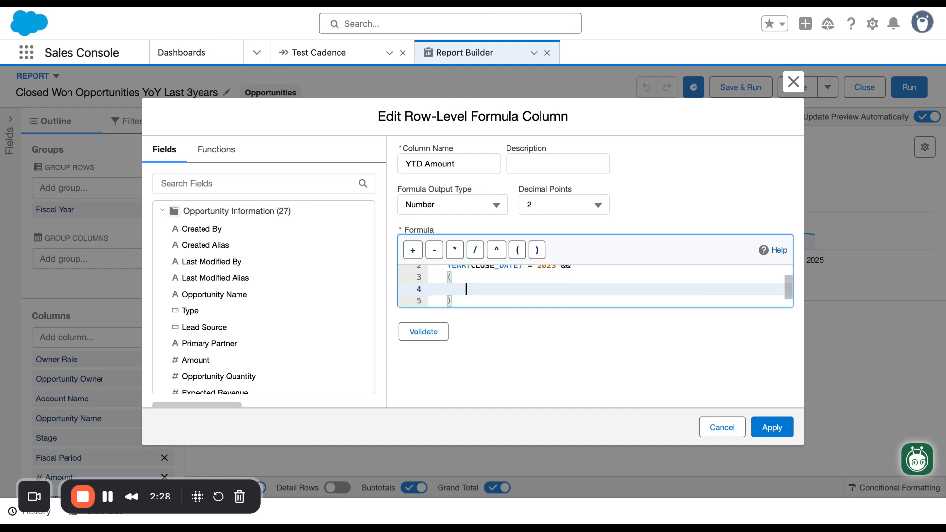
type("MONTH(")
type("Closeda")
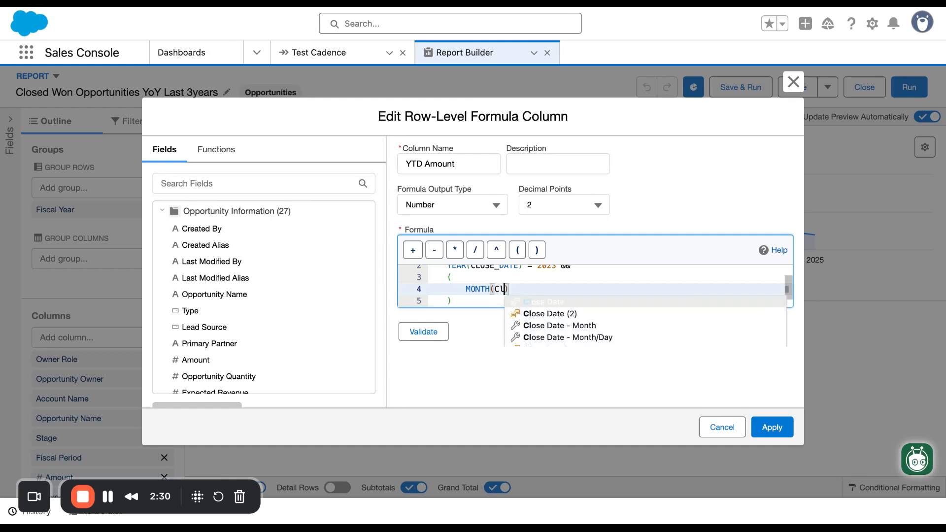
key("Return")
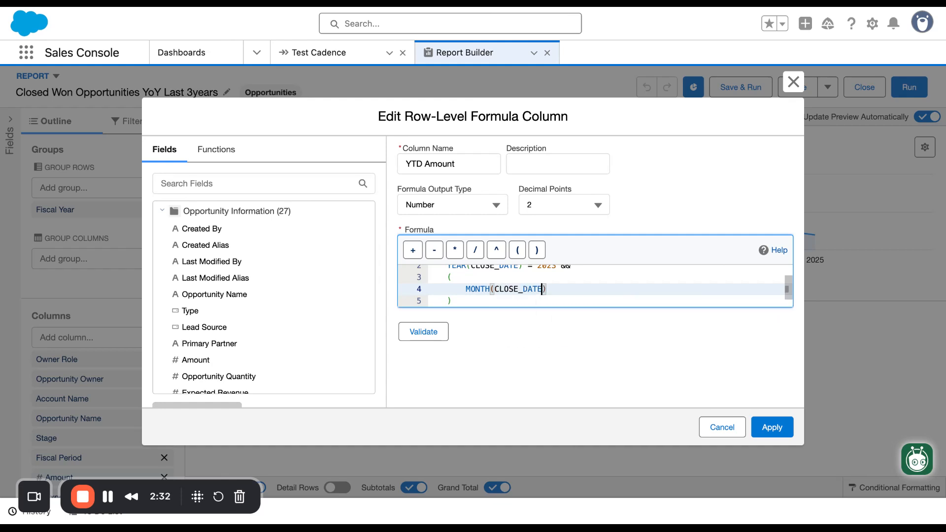
key("Right")
type("< MONTH")
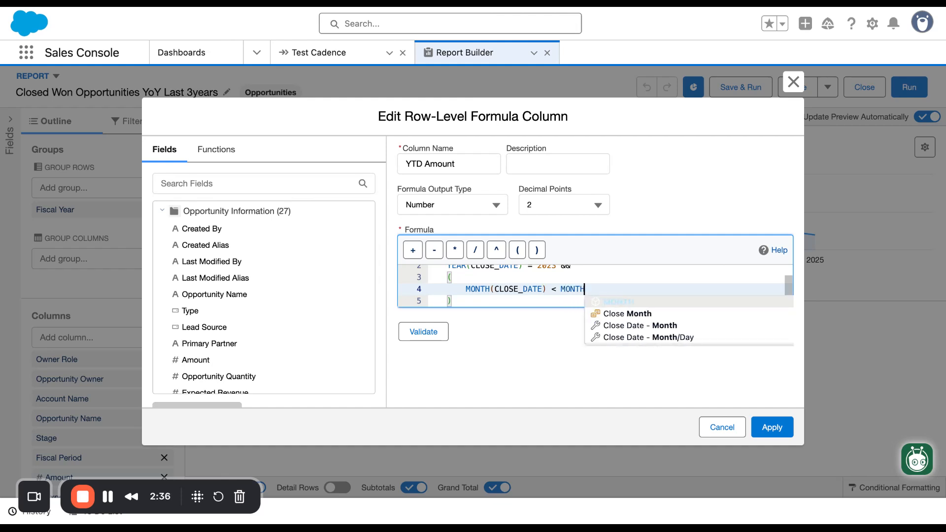
type("(TODAY")
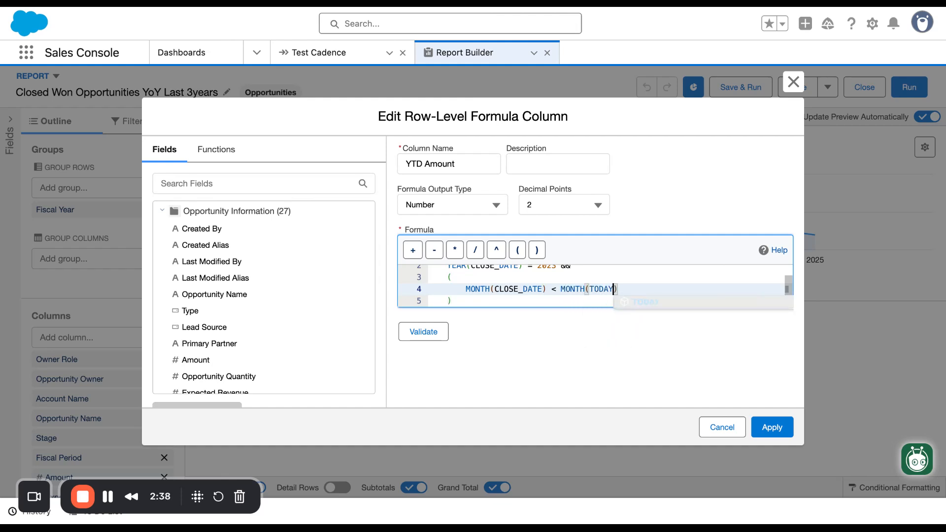
type("())")
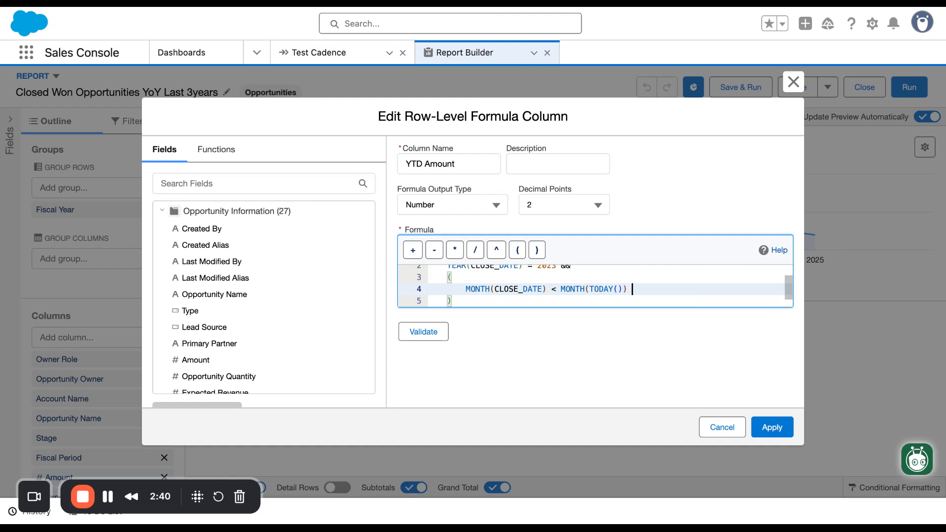
type(" ||")
On a new line within the parenthesised group, add the condition MONTH(CLOSE_DATE) <= MONTH(TODAY())
key("Return")
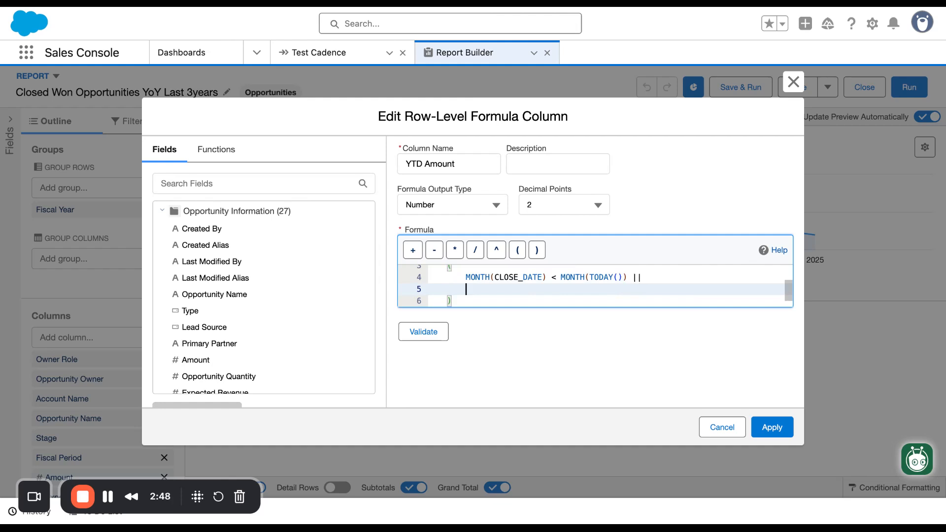
type("MONTH(Closed")
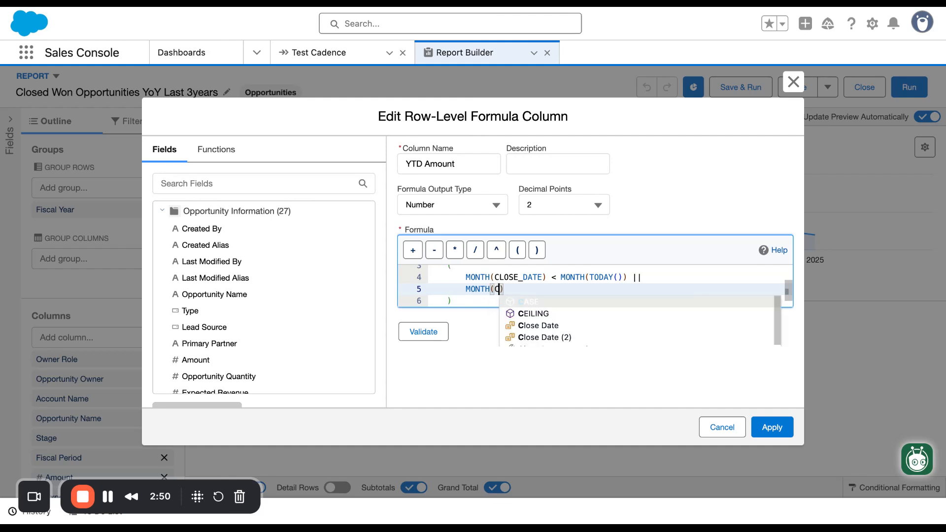
key("Return")
key("Right")
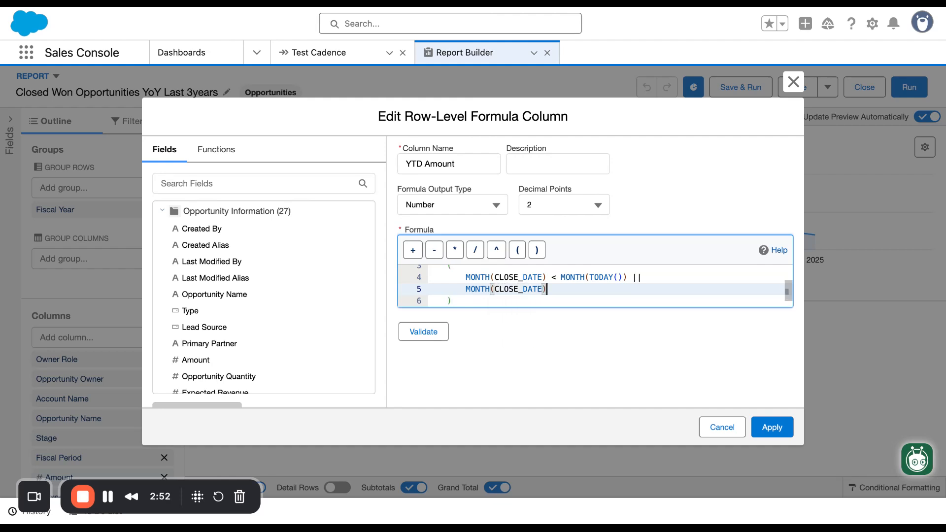
type("<= TODAY")
key("BackSpace")
key("BackSpace")
key("BackSpace")
key("BackSpace")
key("BackSpace")
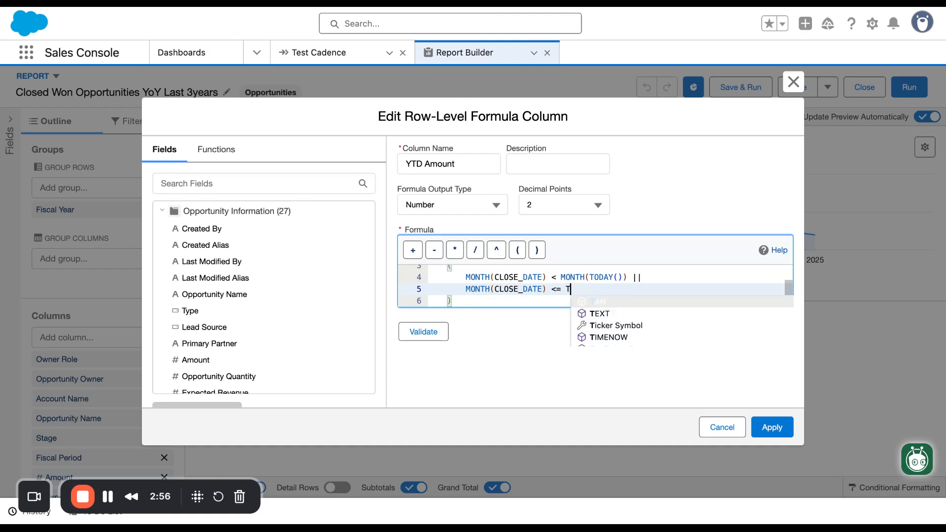
type("MONTH")
key("Escape")
type("(")
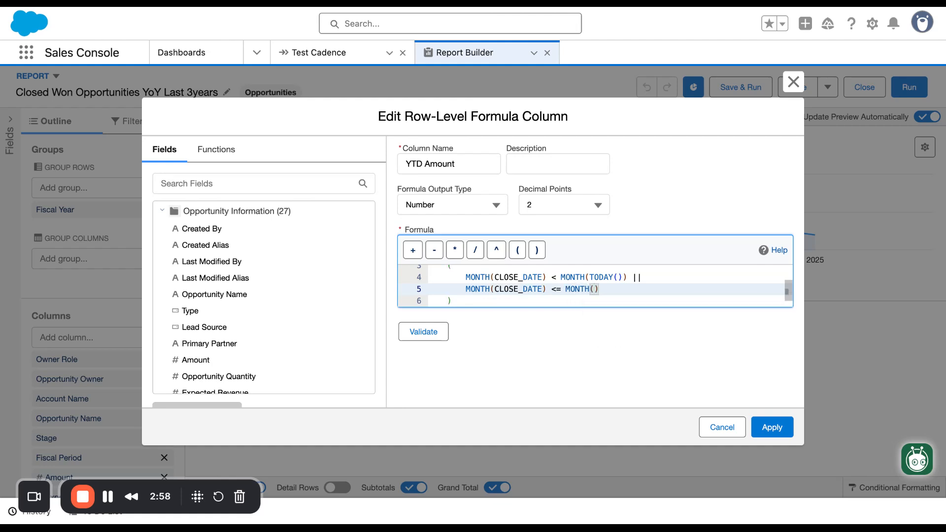
type("TOD")
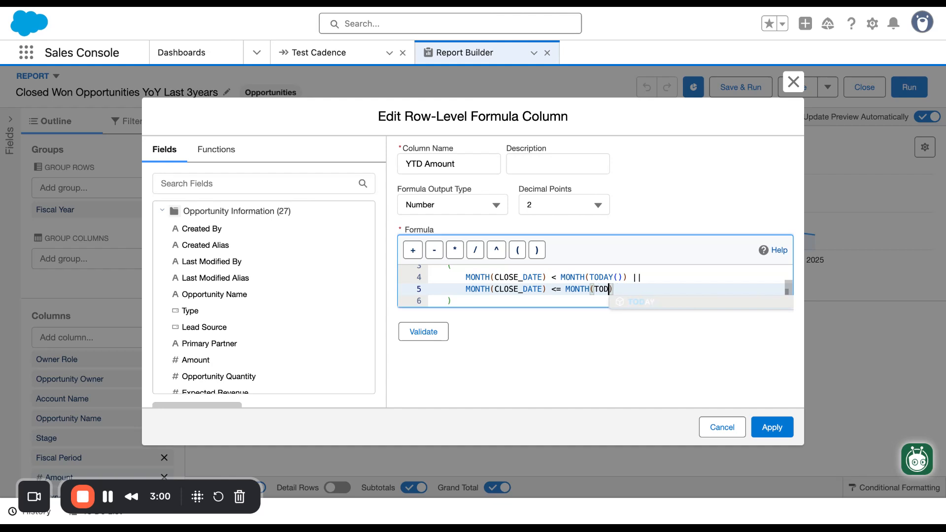
type("AY())")
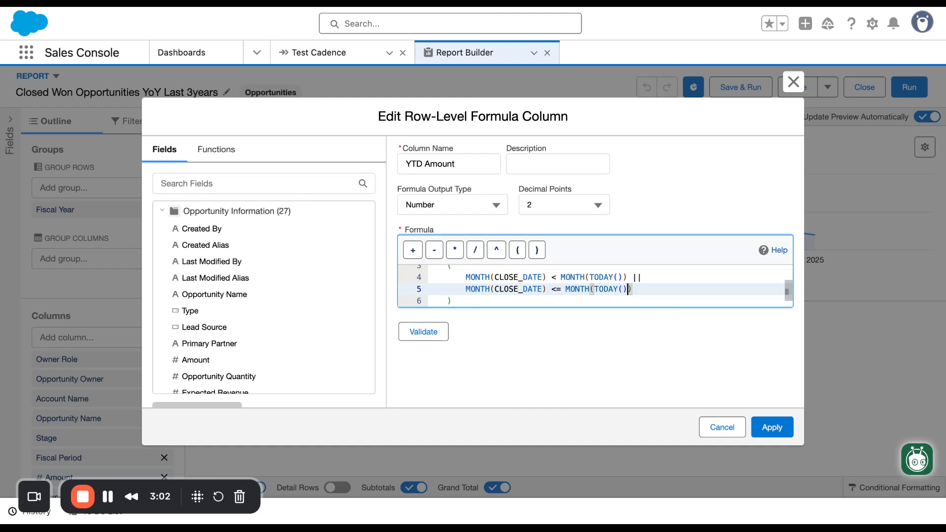
Extend the second month condition with && DAY(CLOSE_DATE) <= DAY(TODAY())
type(" &&")
type("DAY()) && DAY")
type("(Closedat")
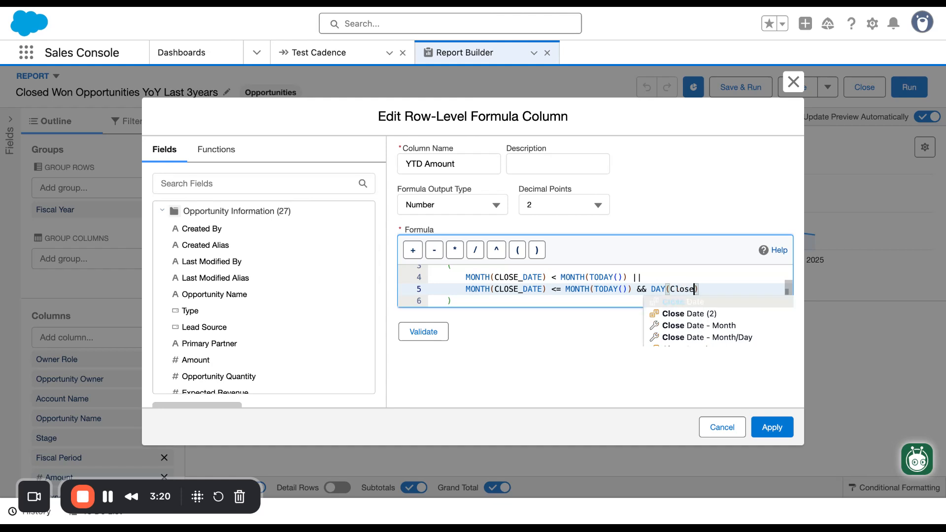
key("Return")
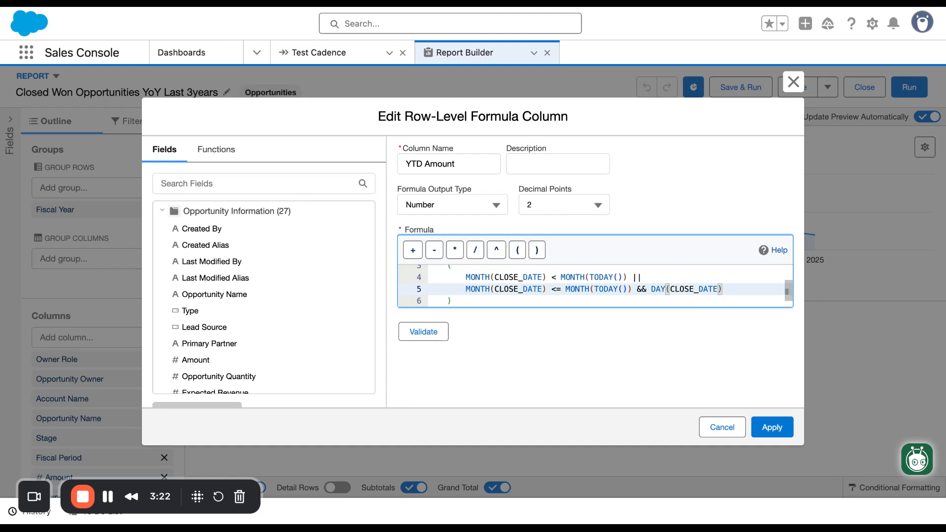
type("<=")
type(" DAY")
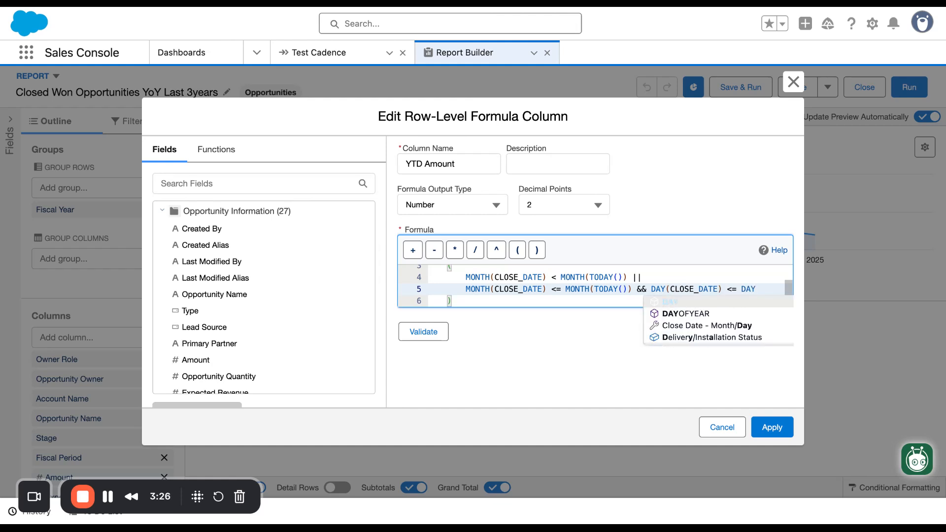
type("(TODAY")
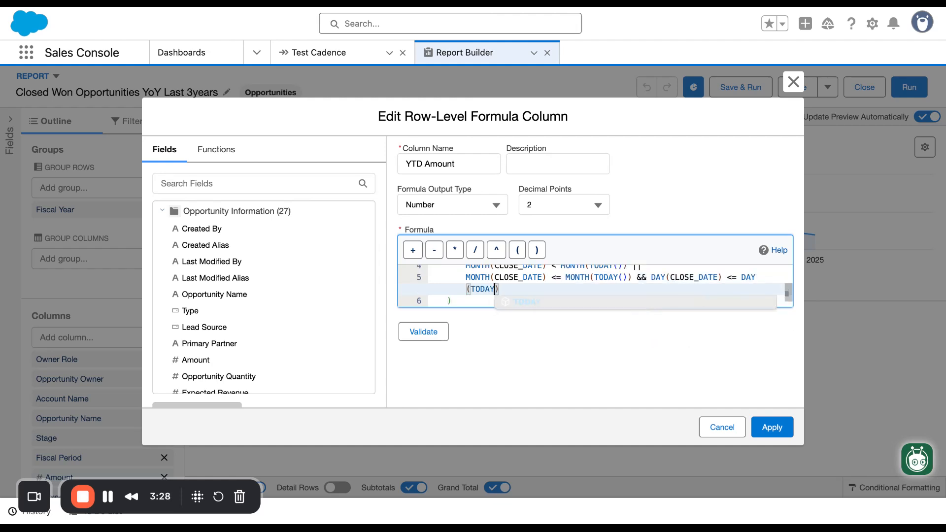
type("()")
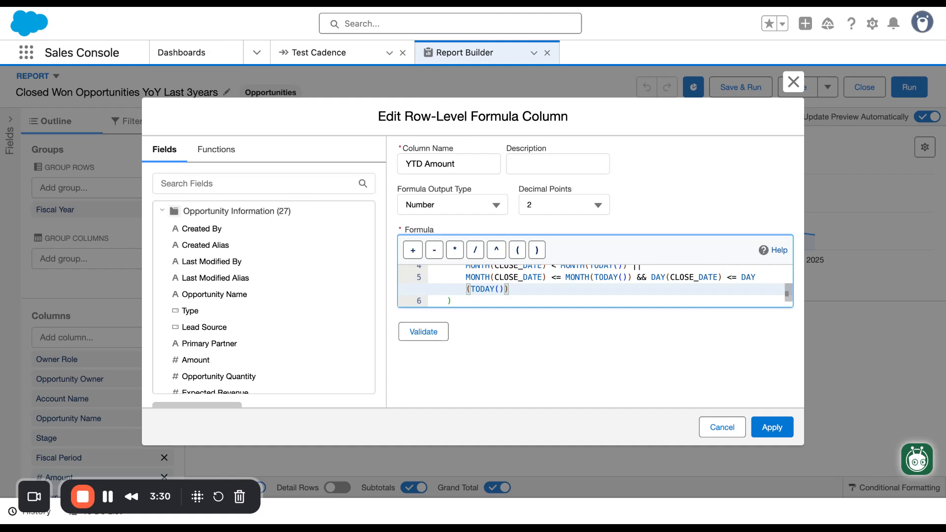
End the condition with a comma and insert the Amount field on a new line as the IF's true value, followed by a comma
type(",")
key("Return")
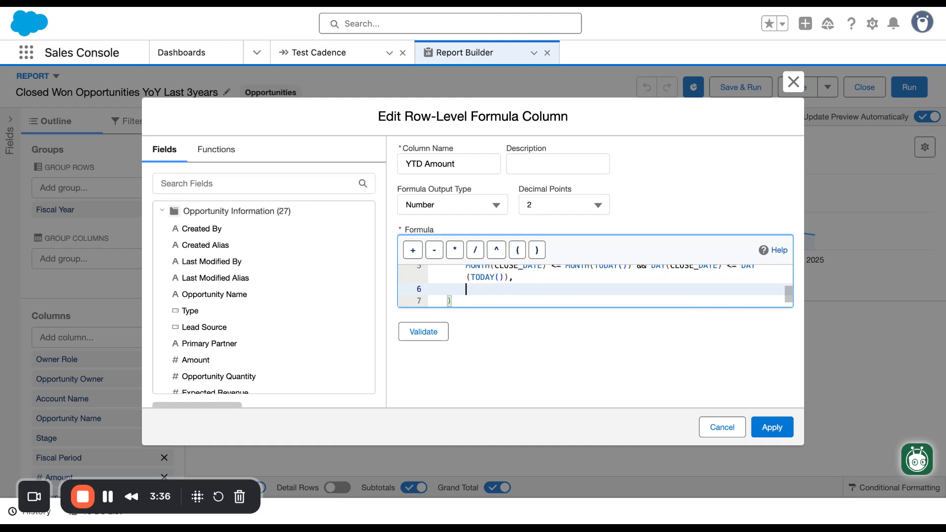
left_click(295, 178)
type("Amou")
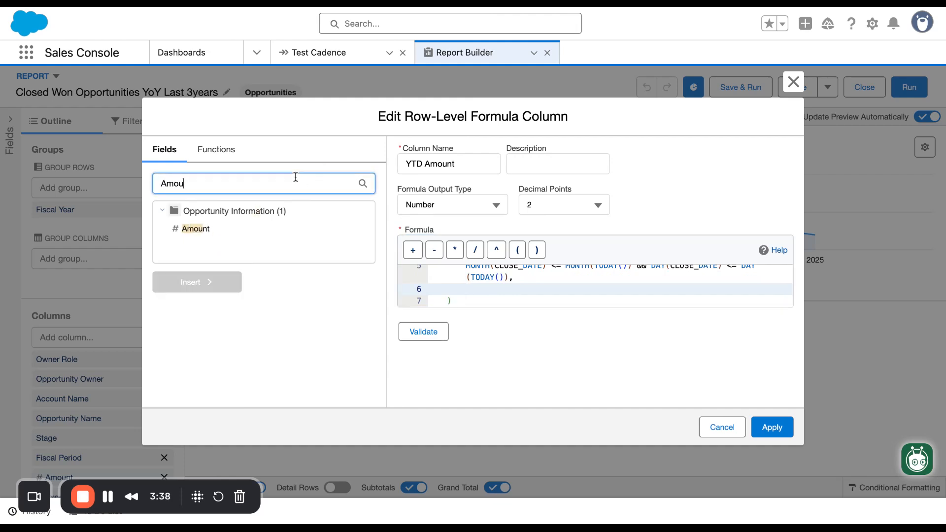
type("nt")
left_click(226, 235)
left_click(219, 284)
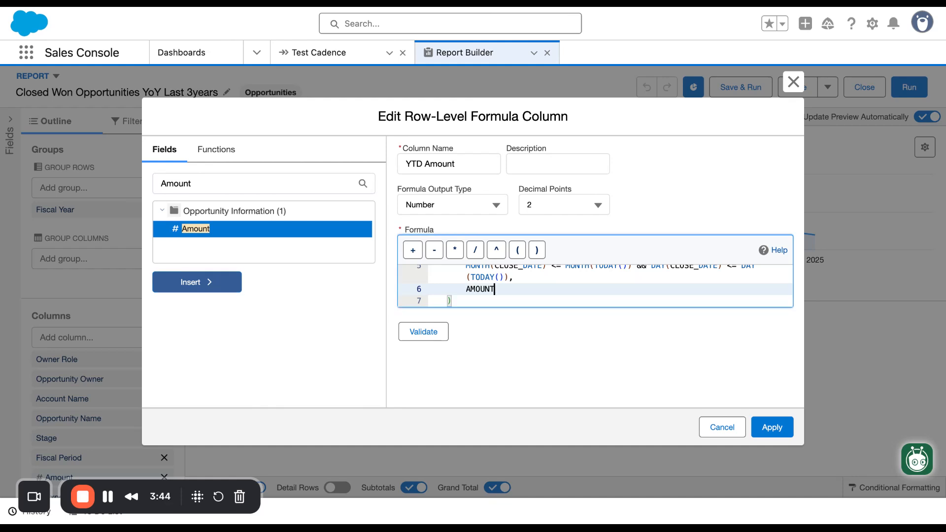
type(",")
key("Return")
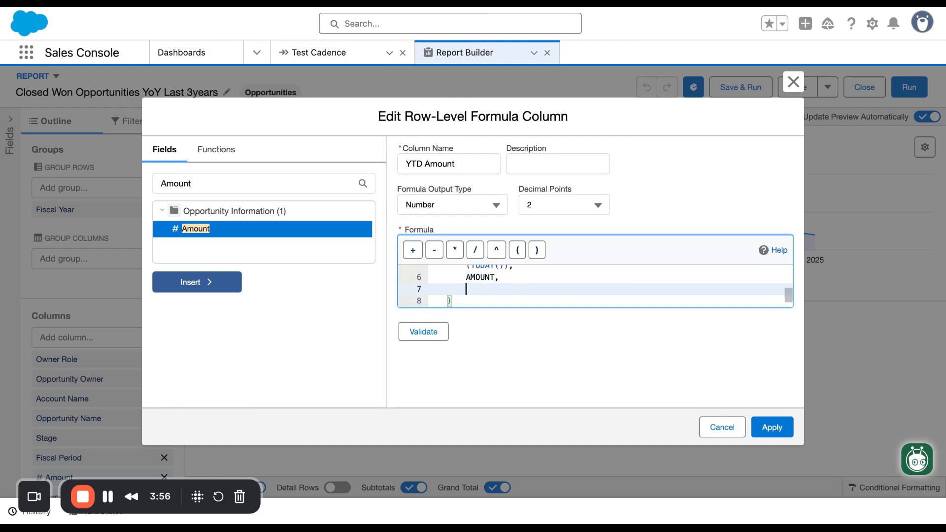
Start a nested IF function whose first condition is YEAR(CLOSE_DATE) = 2024 &&
type("IF(")
key("Return")
type("YEAR")
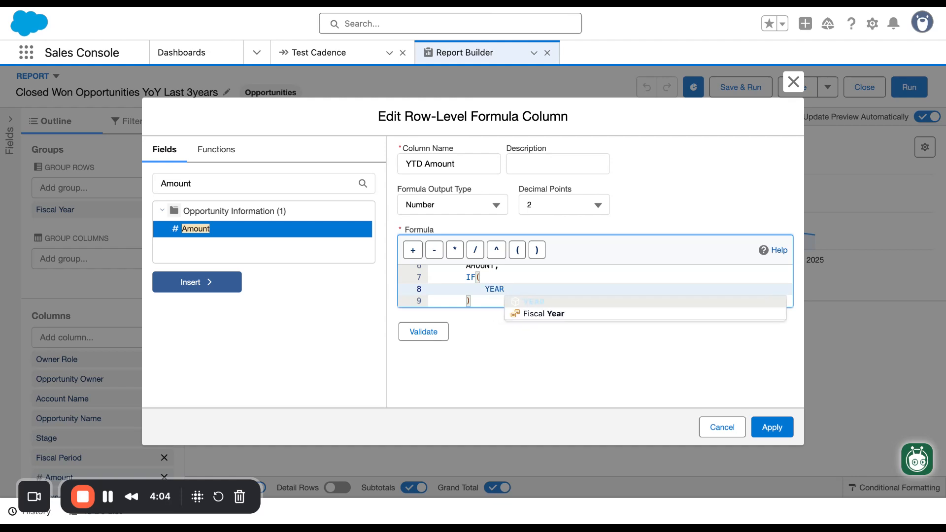
type("(")
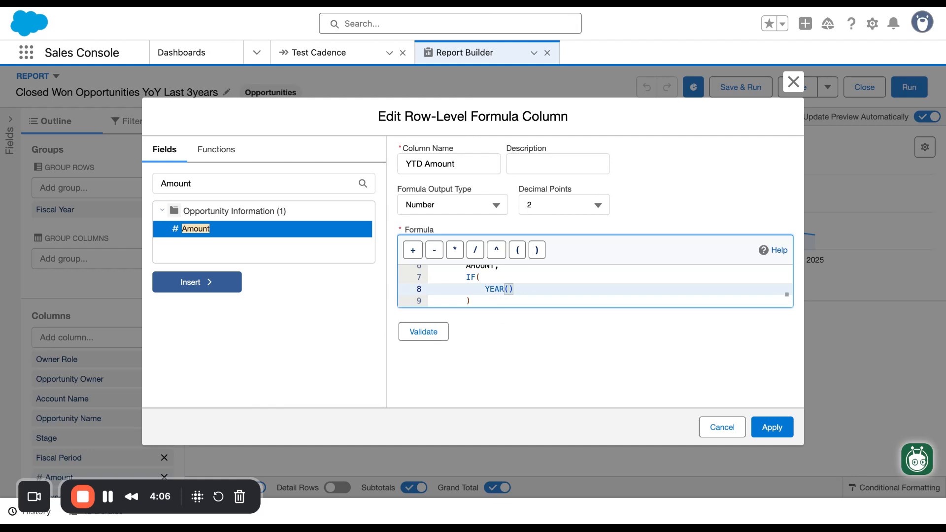
type("CLOS")
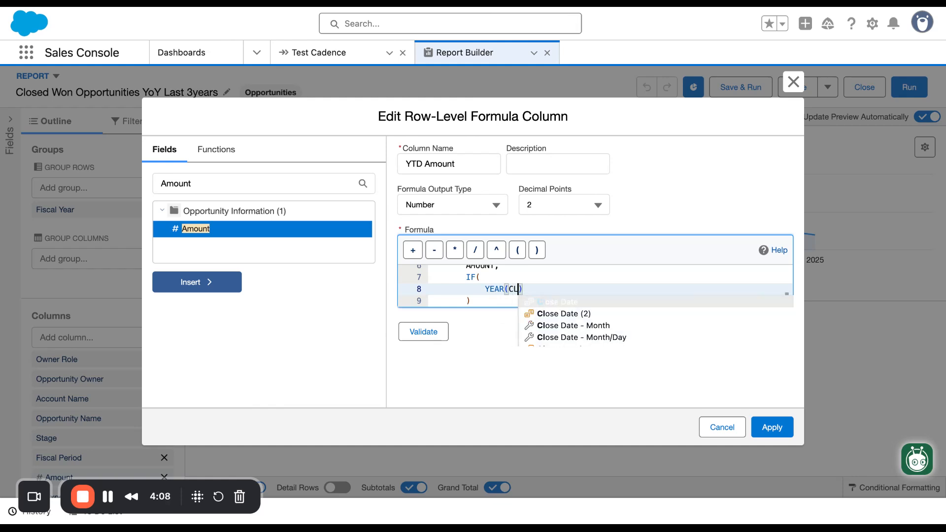
key("Return")
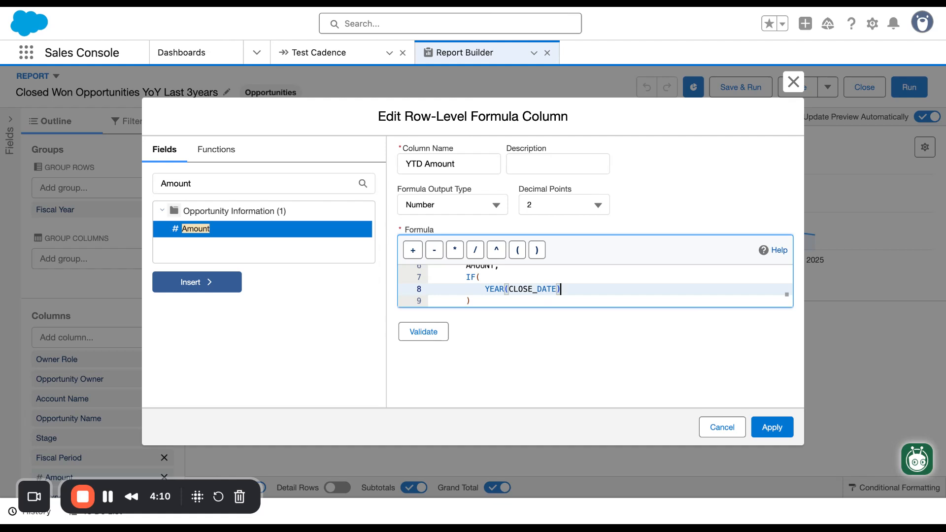
type("= 2024 &&")
key("Return")
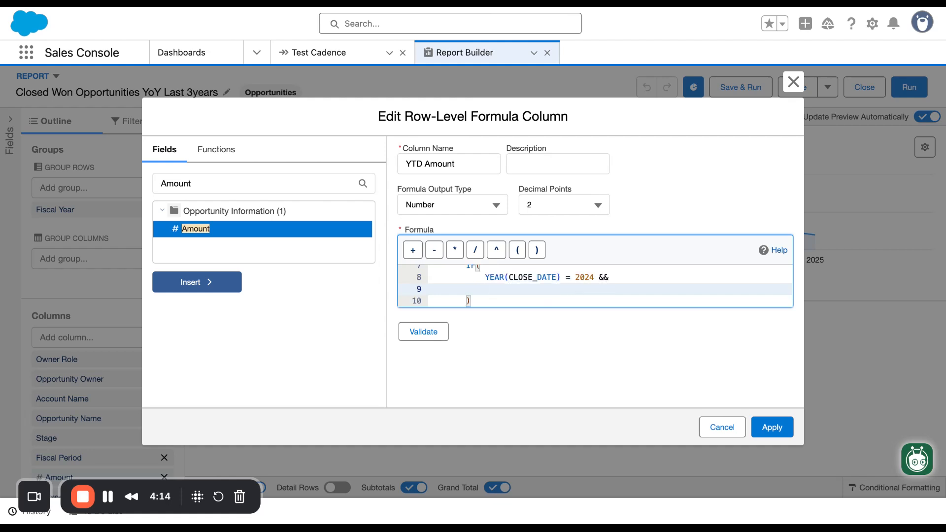
Below the 2024 condition, add the comparison YEAR(CLOSE_DATE) < YEAR(TODAY())
type("YEAR")
type("(CLOSE_DATE) ")
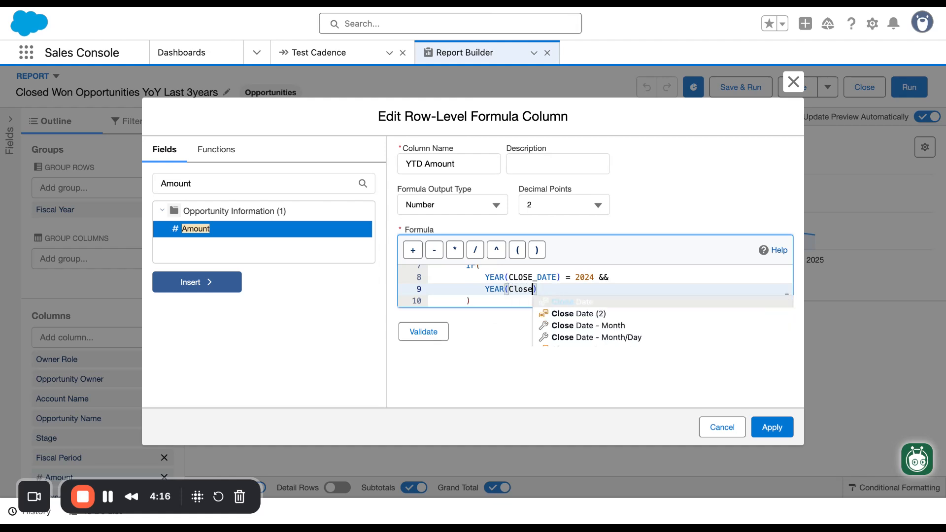
type("<")
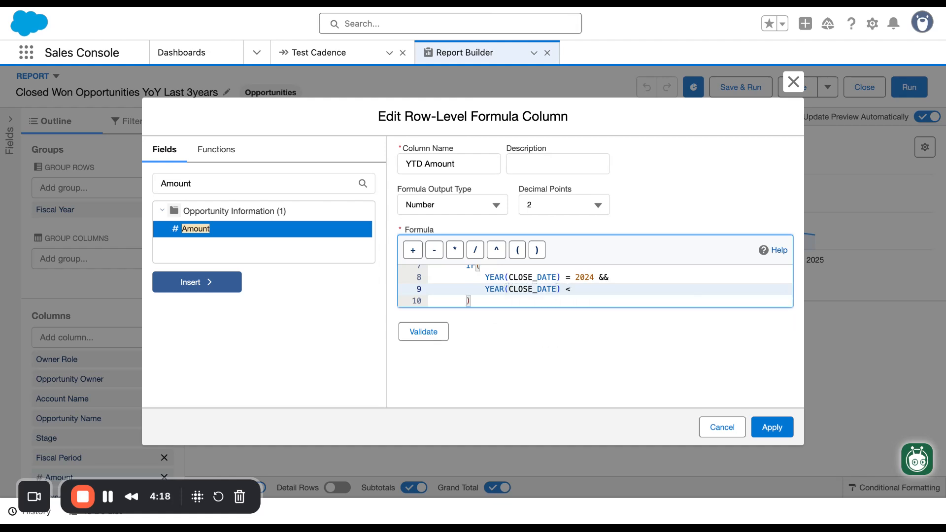
type(" YEAR")
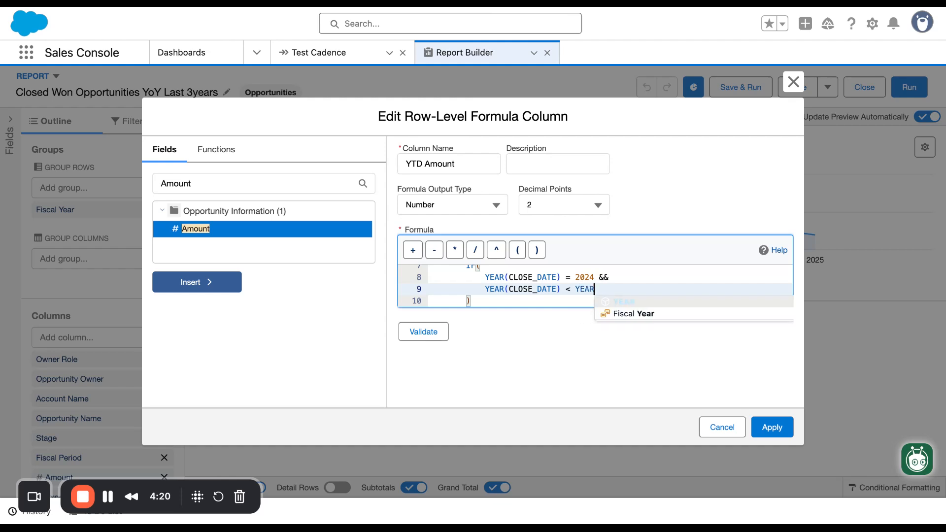
type("(TODAY()")
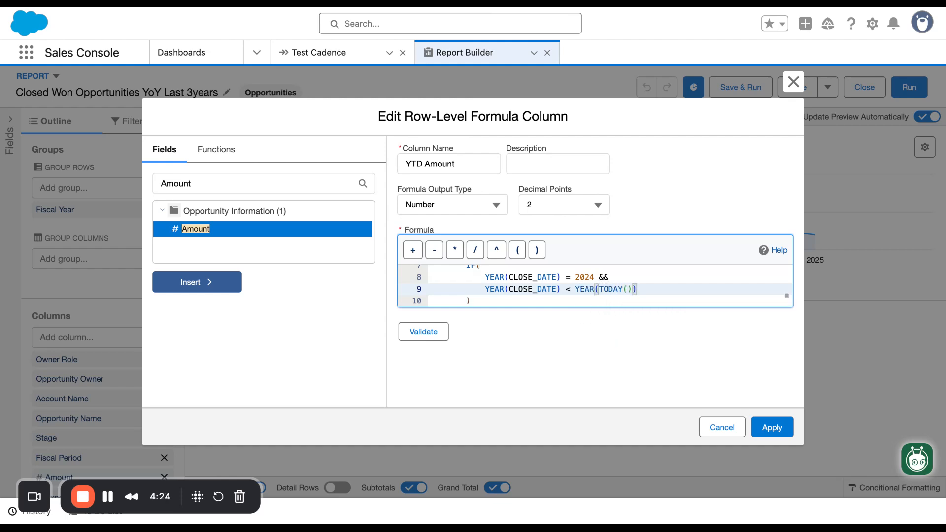
Replace the YEAR function around CLOSE_DATE in the less-than comparison with MONTH
key("Left")
key("Left")
key("Left")
key("Left")
key("Left")
key("Left")
key("Left")
key("Left")
key("Left")
key("Left")
key("Left")
key("Left")
key("Left")
key("Left")
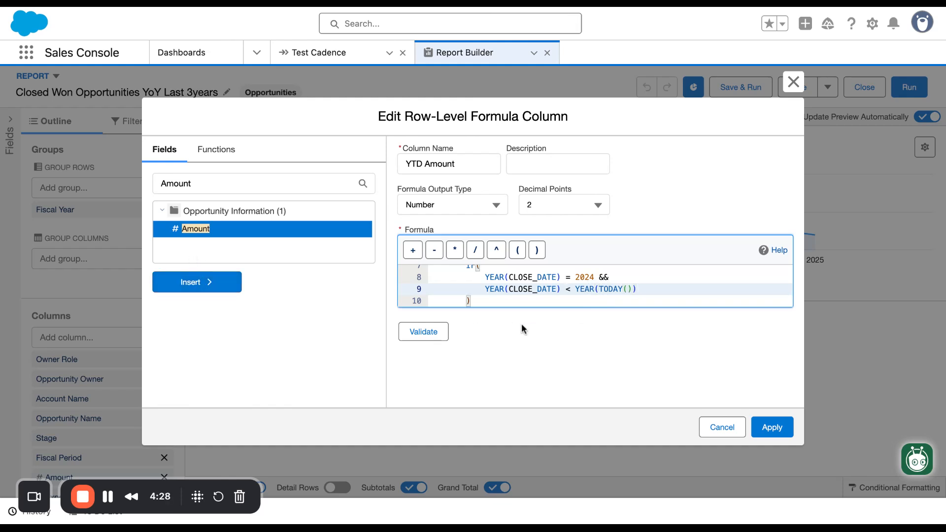
left_click(508, 289)
key("Left")
key("BackSpace")
key("BackSpace")
key("BackSpace")
key("BackSpace")
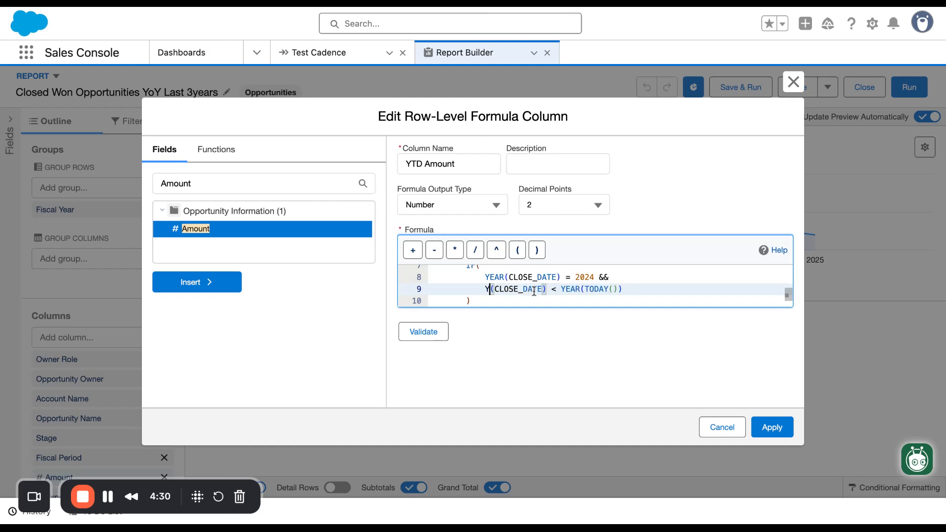
type("MONTH")
Replace the YEAR function around TODAY() in the same comparison with MONTH
key("Right")
key("Right")
key("Right")
key("Right")
key("Right")
key("Right")
key("Right")
key("Right")
key("Right")
key("Right")
key("Right")
key("Right")
key("Right")
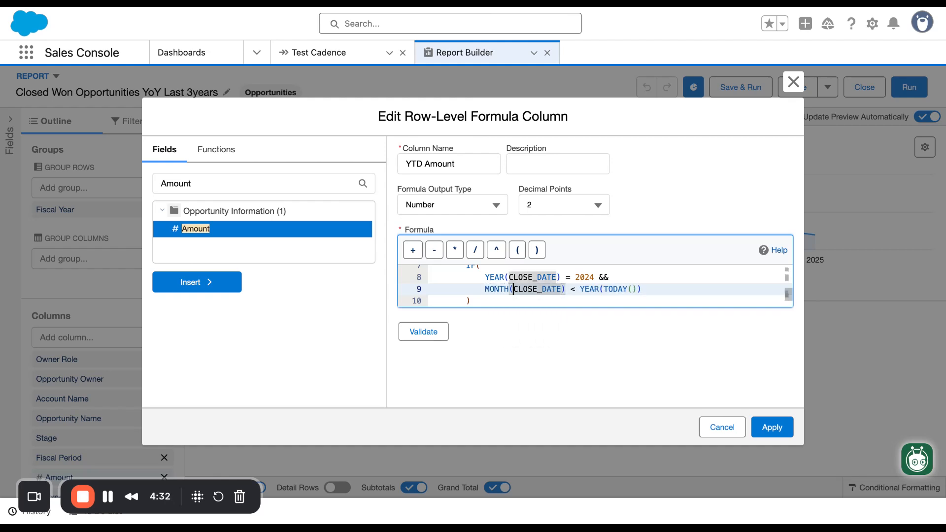
key("Right")
key("Right")
key("Right")
key("Right")
key("Right")
key("Right")
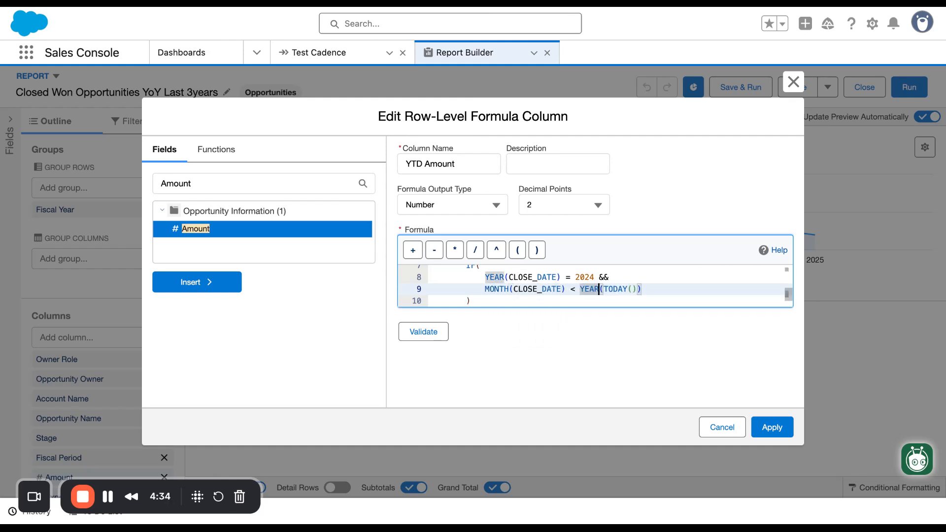
key("BackSpace")
key("BackSpace")
key("BackSpace")
key("BackSpace")
type("MONTH")
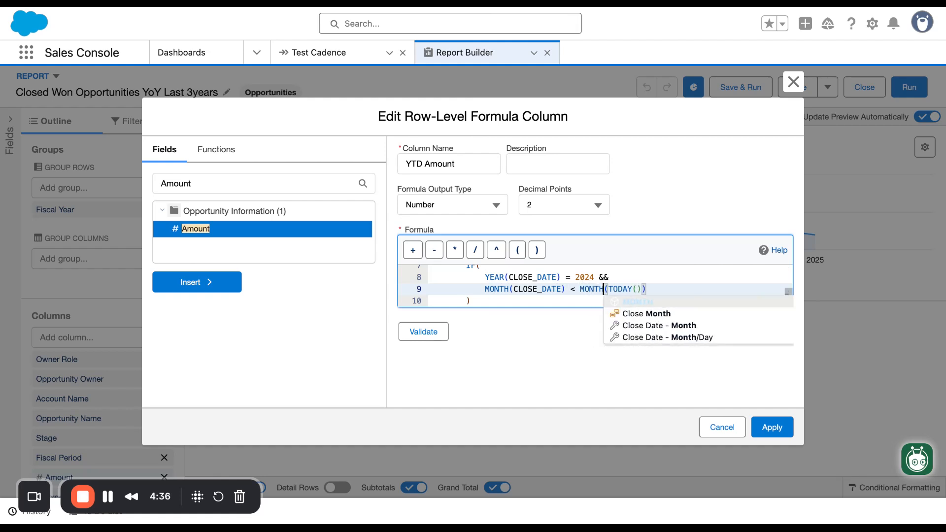
Append the || operator after MONTH(TODAY()) and start a new line in the nested IF
key("Right")
key("Right")
key("Right")
key("Right")
key("Right")
key("Right")
key("Right")
key("Right")
key("Right")
key("Right")
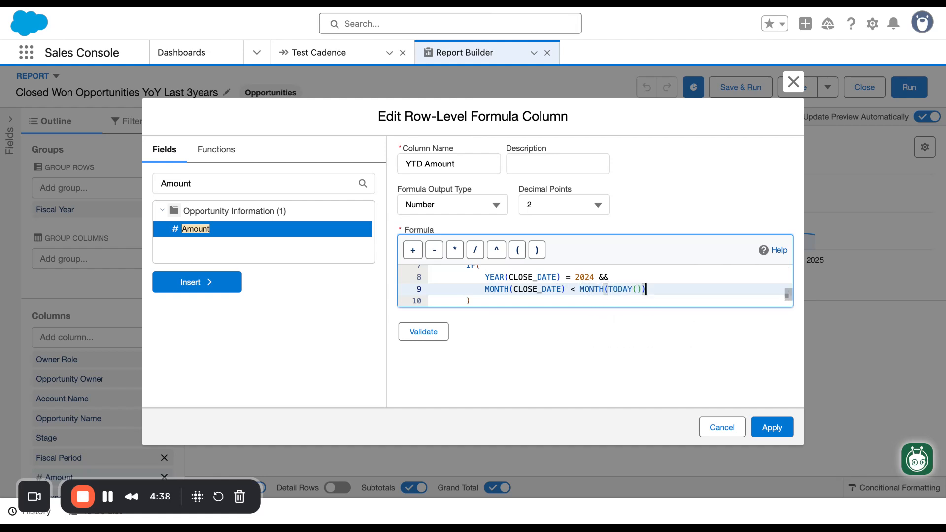
type("||")
key("Return")
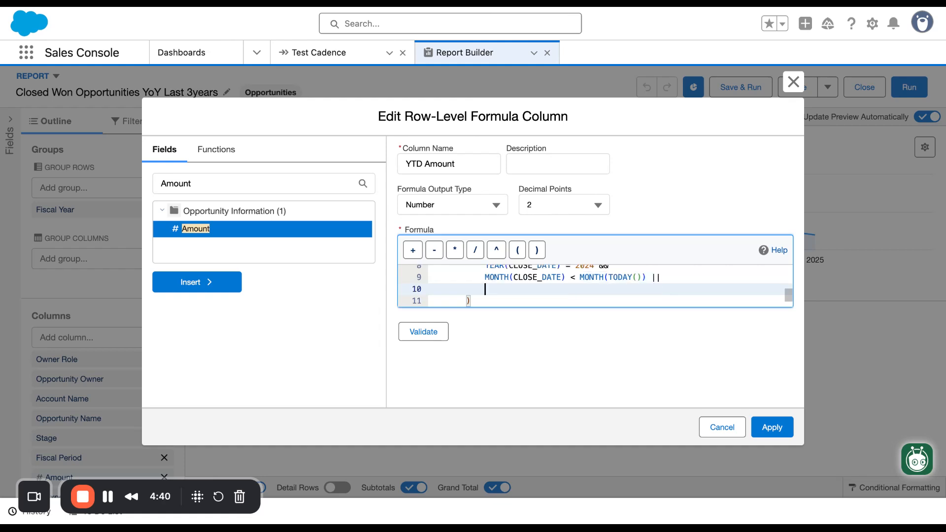
On the new line of the nested IF, add the condition MONTH(CLOSE_DATE) <= MONTH(TODAY())
type("MONTH(Closed")
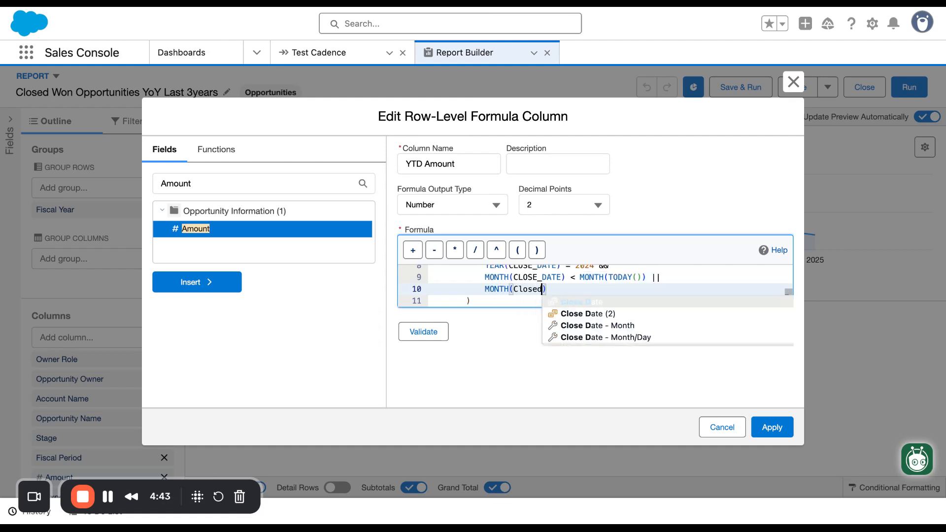
key("Return")
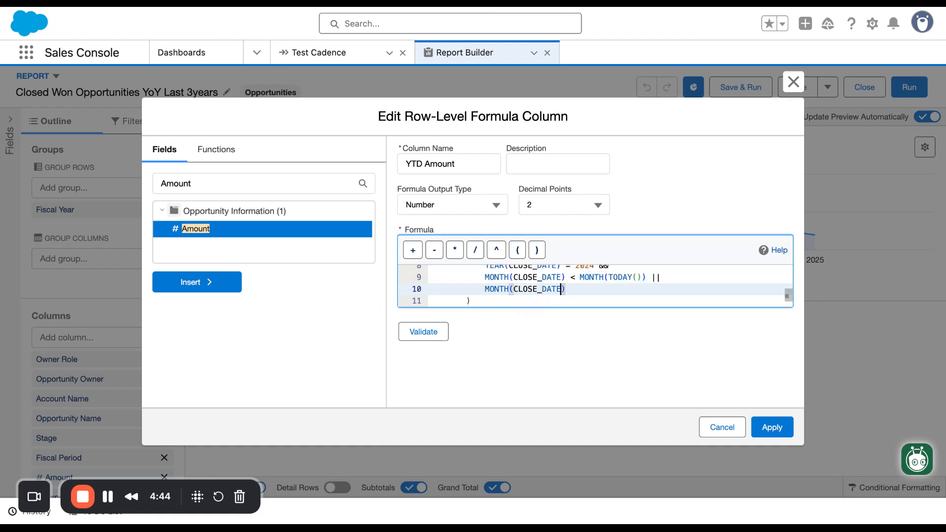
key("Right")
type("<= MOND")
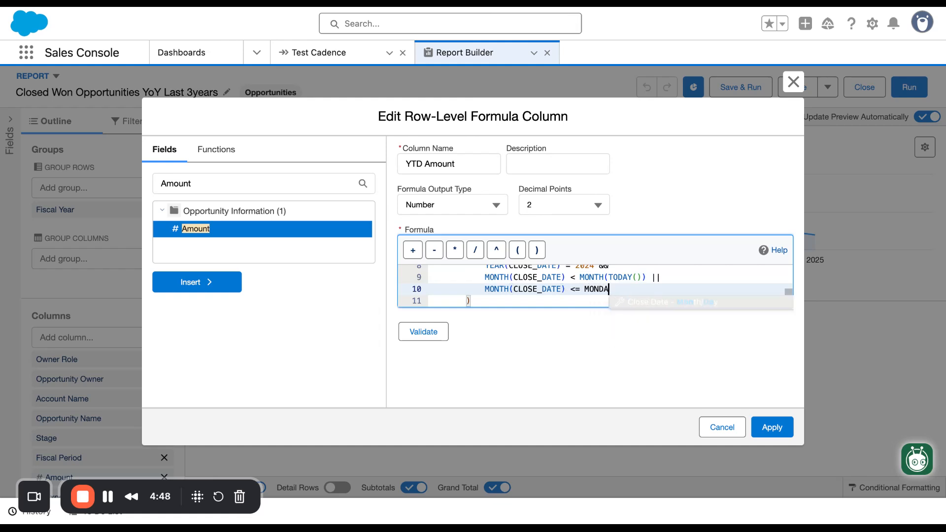
key("BackSpace")
type("TH")
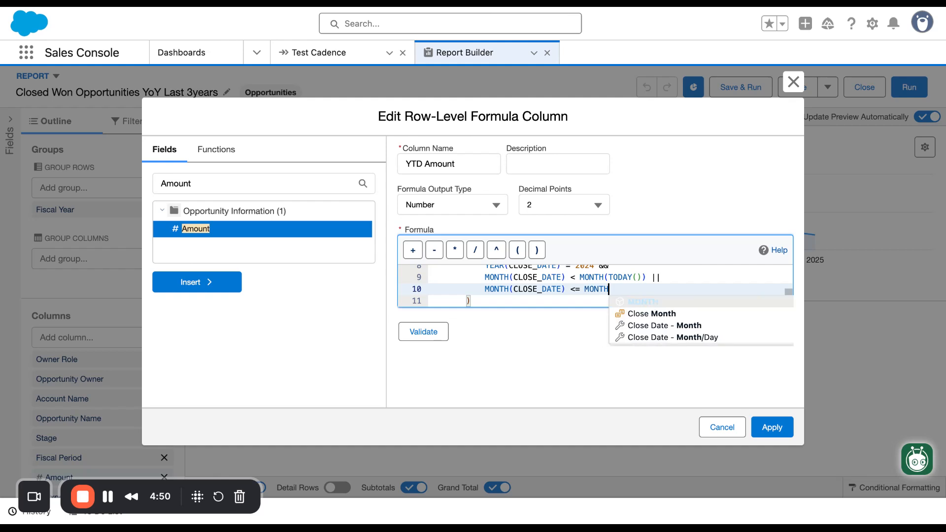
key("Return")
type("TODAY")
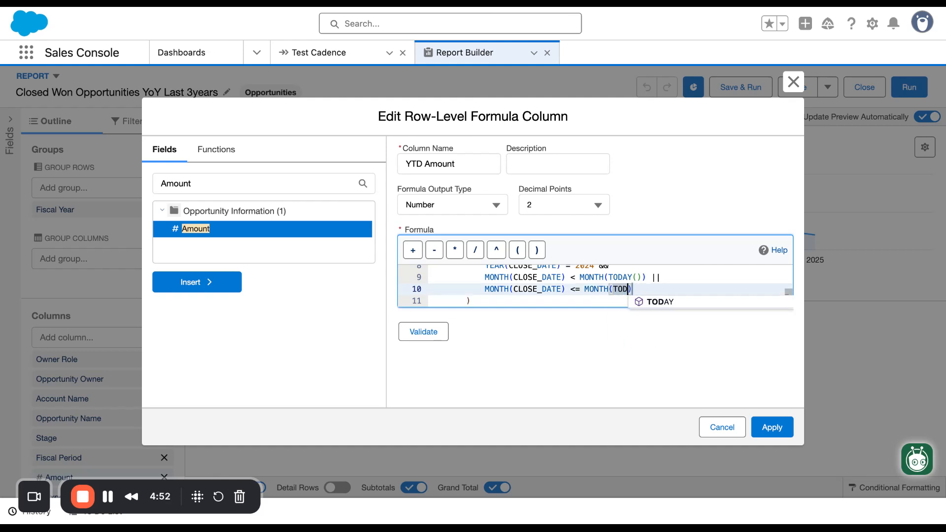
type("()")
key("Right")
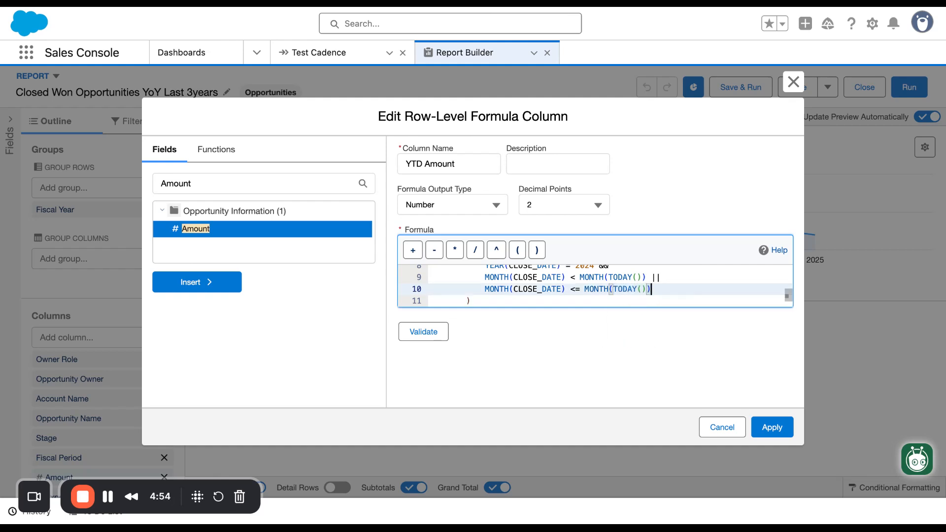
Extend the nested IF's last month condition with && DAY(CLOSE_DATE) <= DAY(TODAY())
key("Right")
key("Left")
type("&&")
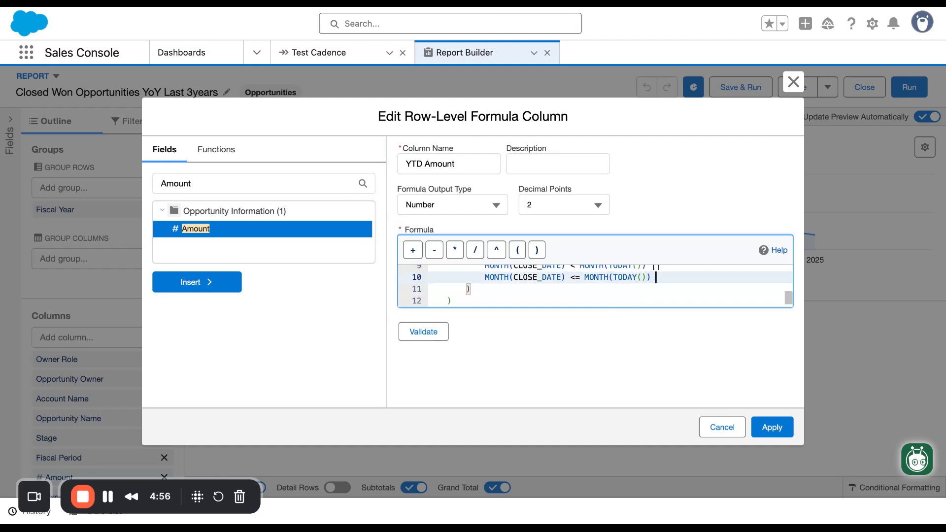
type(" DAY")
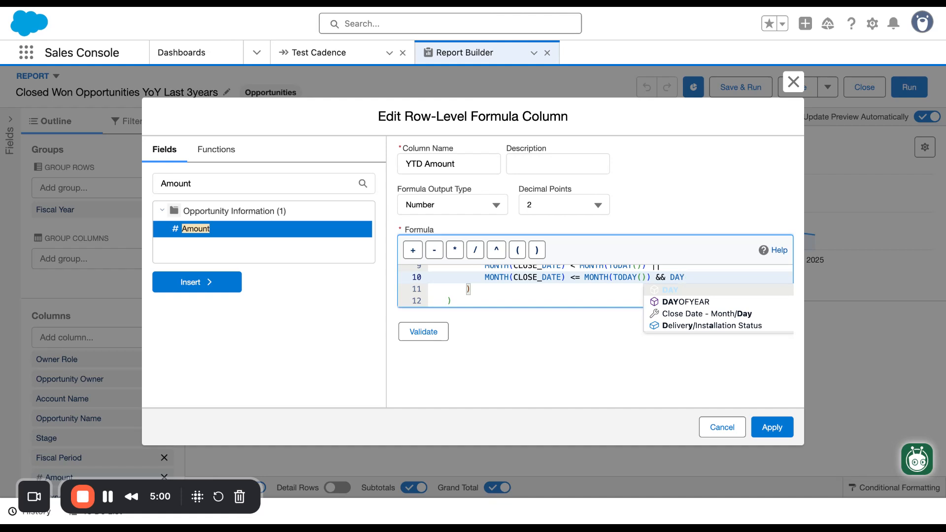
type("(CLOSE_DATE")
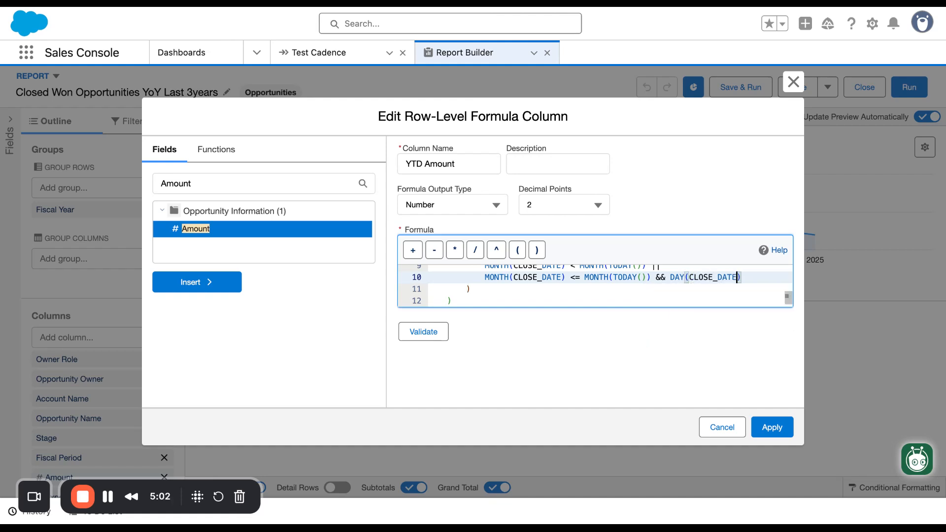
type(") <=")
type(" DAY")
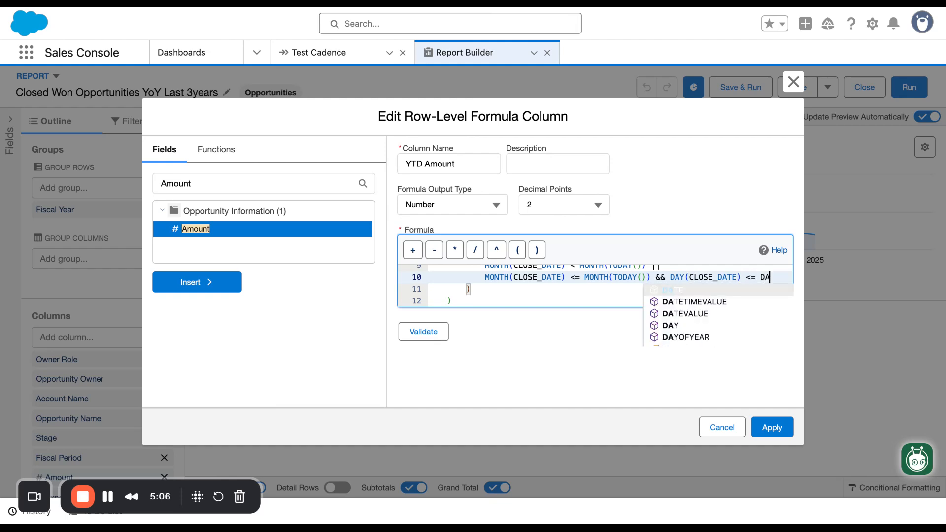
type("(")
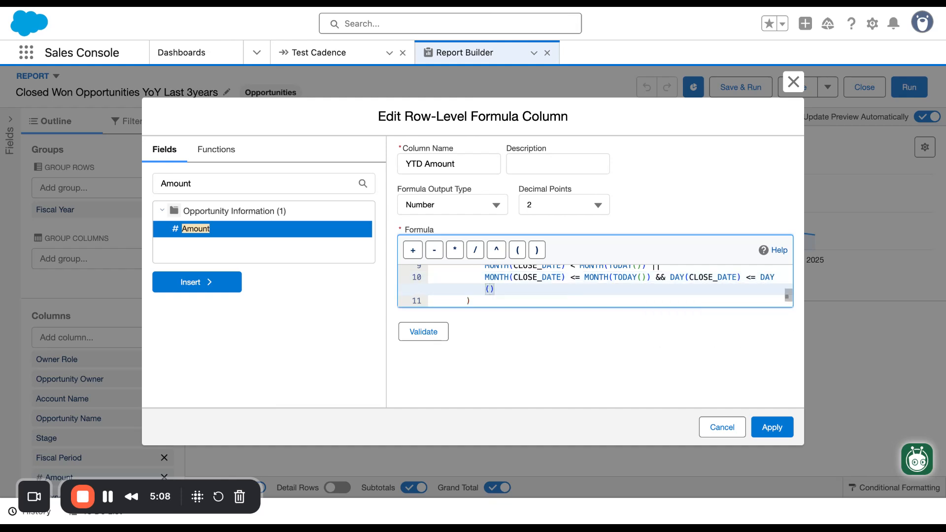
type("TODAY()")
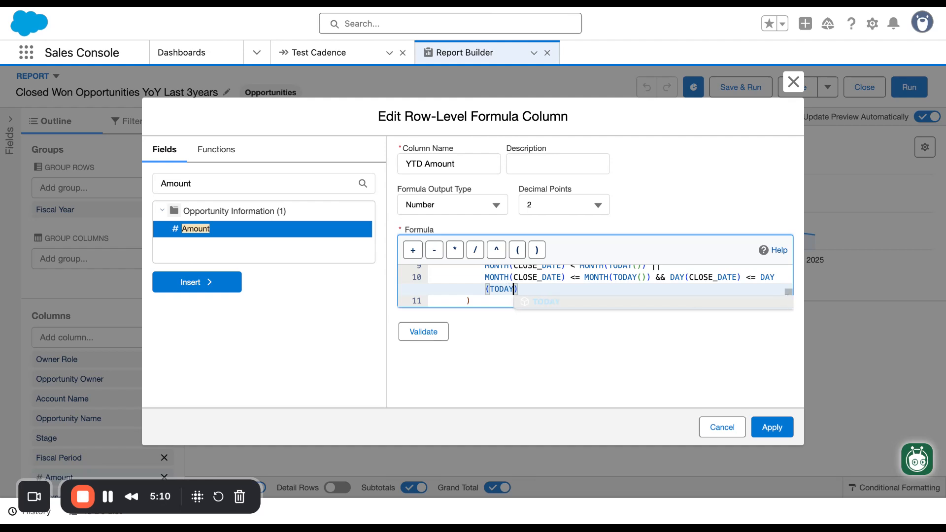
Close the nested condition with a comma and insert AMOUNT, on the following line as its true value
type("),")
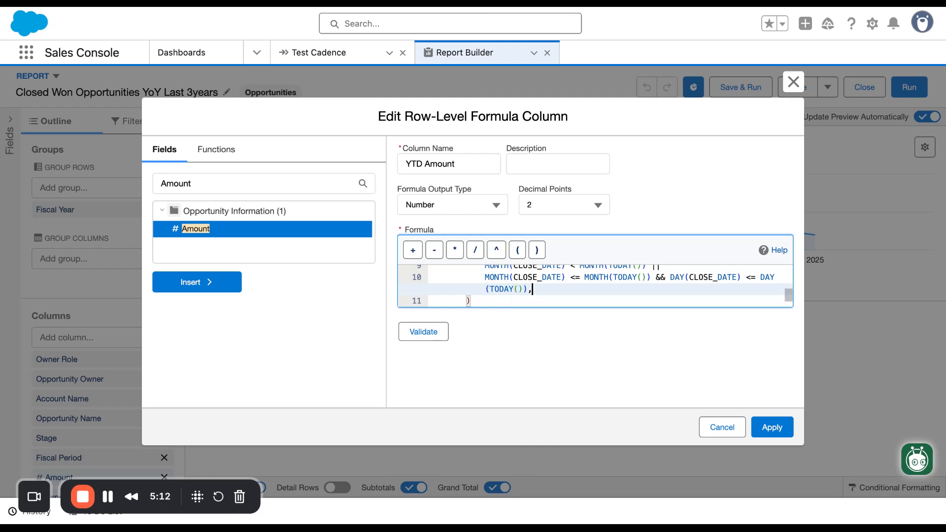
key("Return")
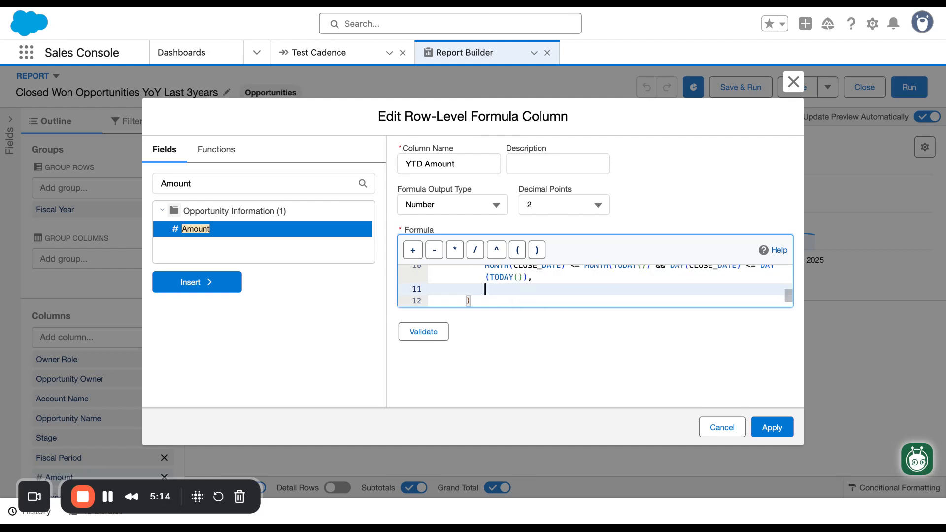
left_click(220, 283)
type(",")
key("Return")
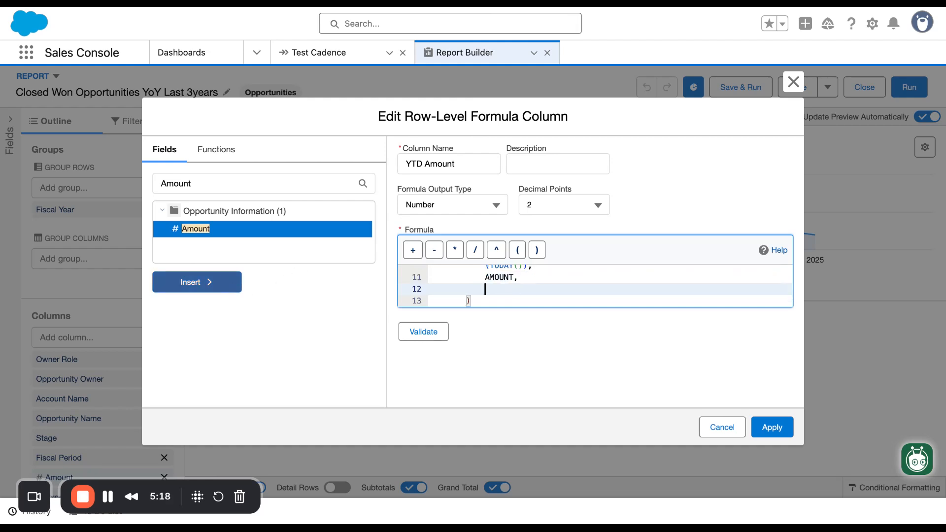
Insert an opening parenthesis before MONTH(CLOSE_DATE) < MONTH(TODAY()) in the 2024 IF
scroll(498, 273, "up", 5)
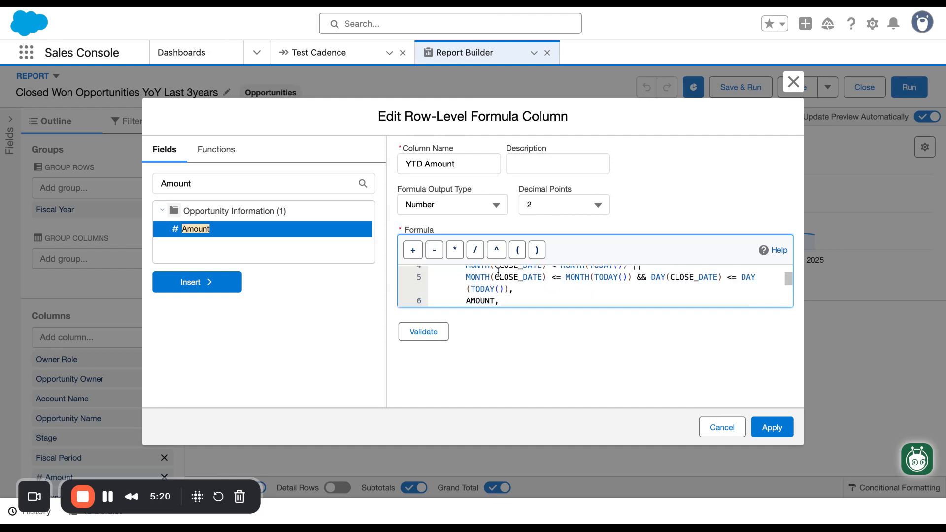
scroll(498, 273, "down", 3)
left_click(486, 290)
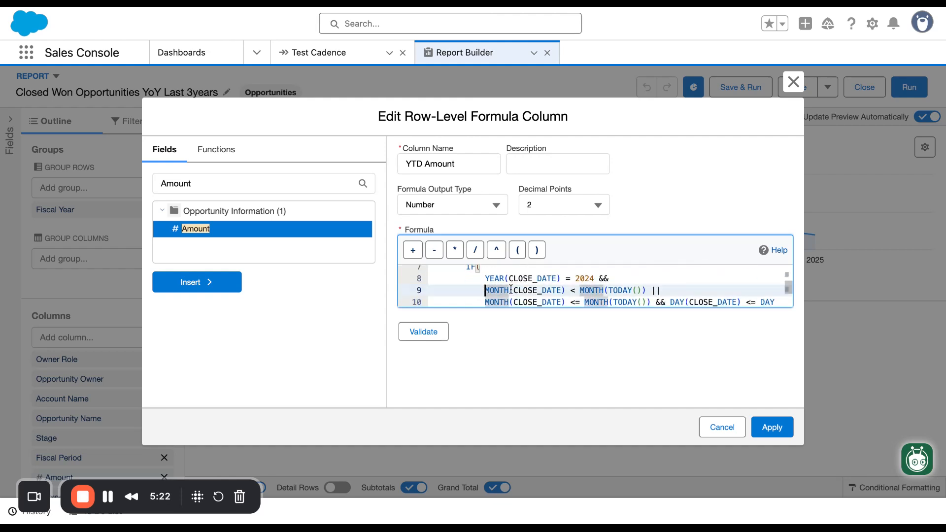
key("BackSpace")
key("BackSpace")
key("BackSpace")
key("BackSpace")
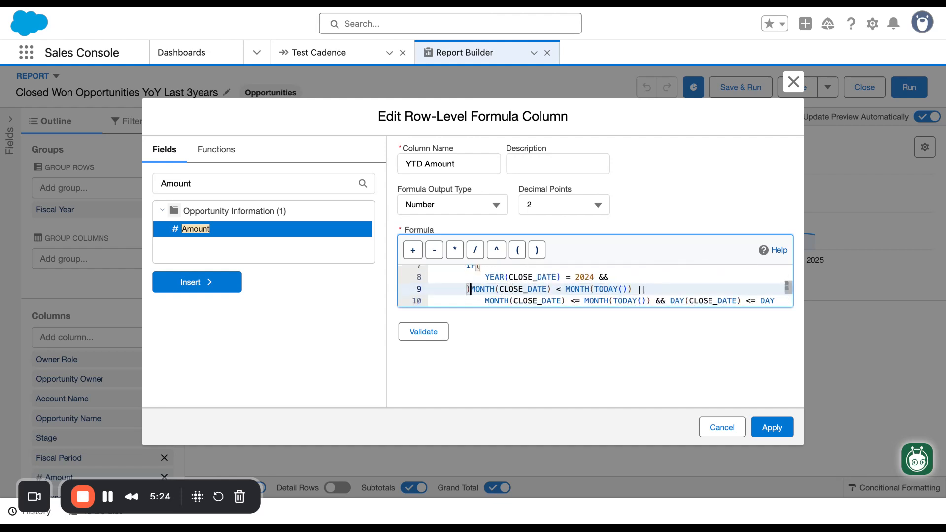
key("ctrl+z")
type("(")
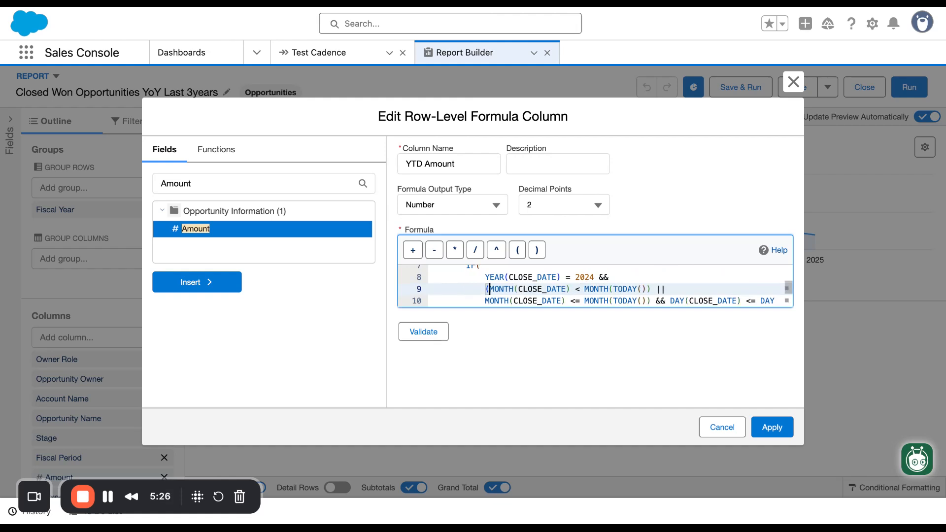
Move the 2024 IF's first month condition onto its own line beneath the opening parenthesis, aligned with it
key("Return")
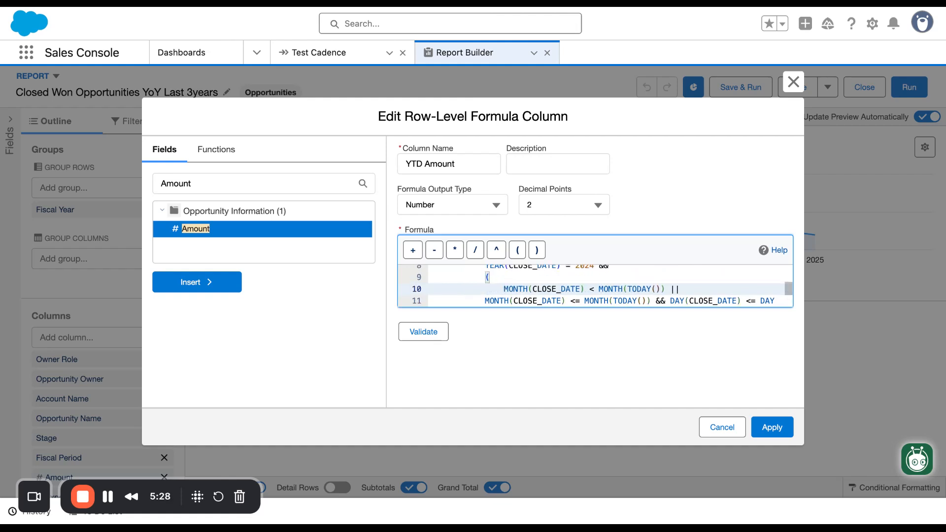
key("BackSpace")
key("BackSpace")
key("BackSpace")
key("BackSpace")
Add a closing parenthesis on its own line before the comma that ends the 2024 IF's day condition
scroll(529, 295, "down", 2)
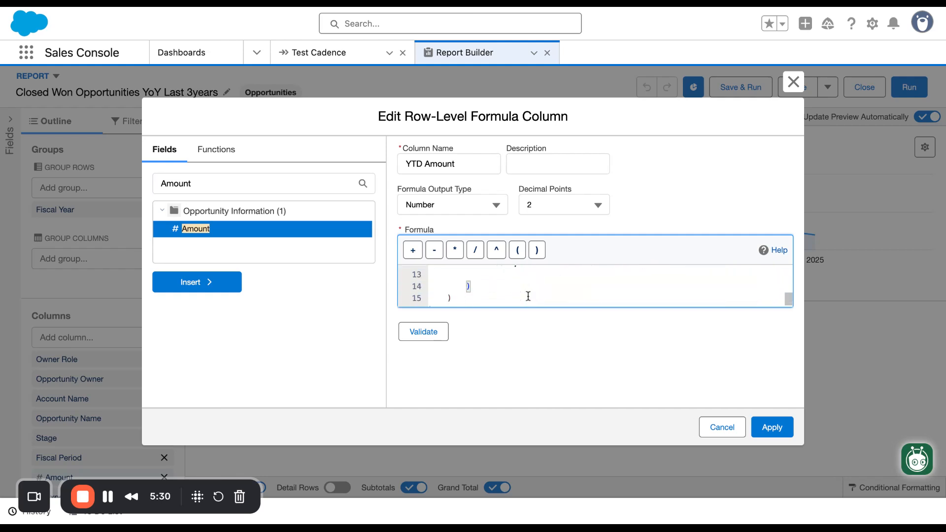
scroll(526, 271, "up", 1)
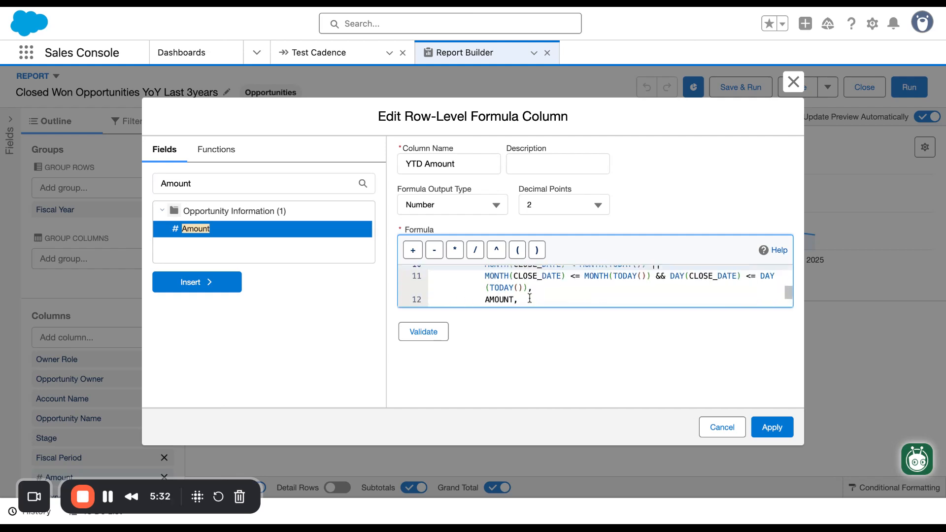
scroll(529, 298, "up", 2)
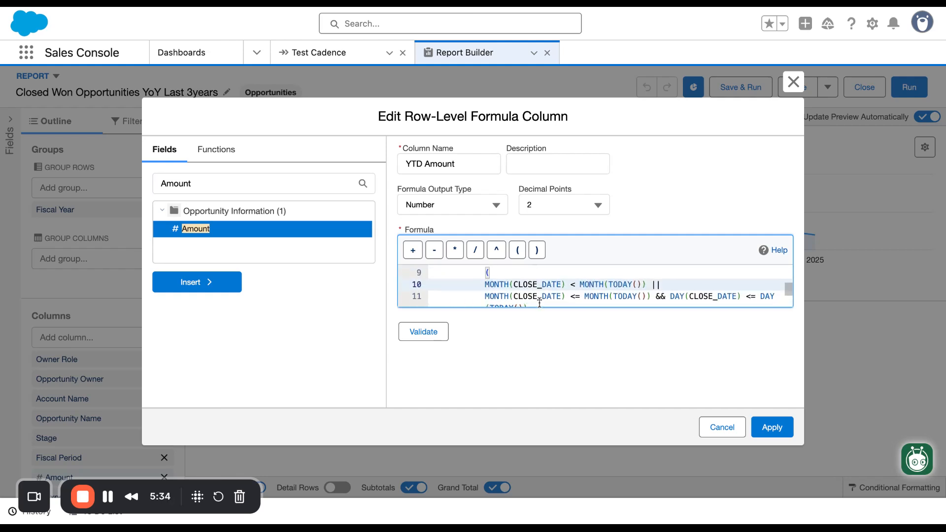
scroll(537, 293, "down", 2)
left_click(540, 282)
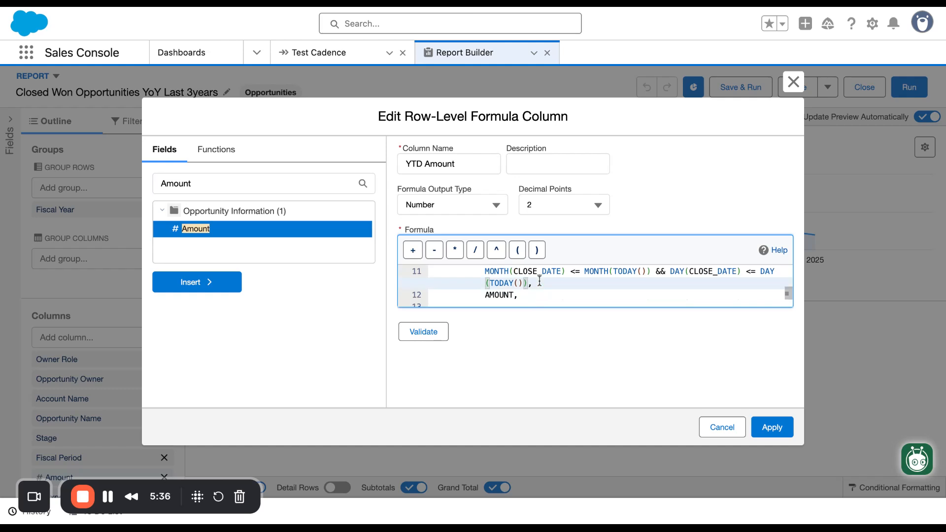
key("Return")
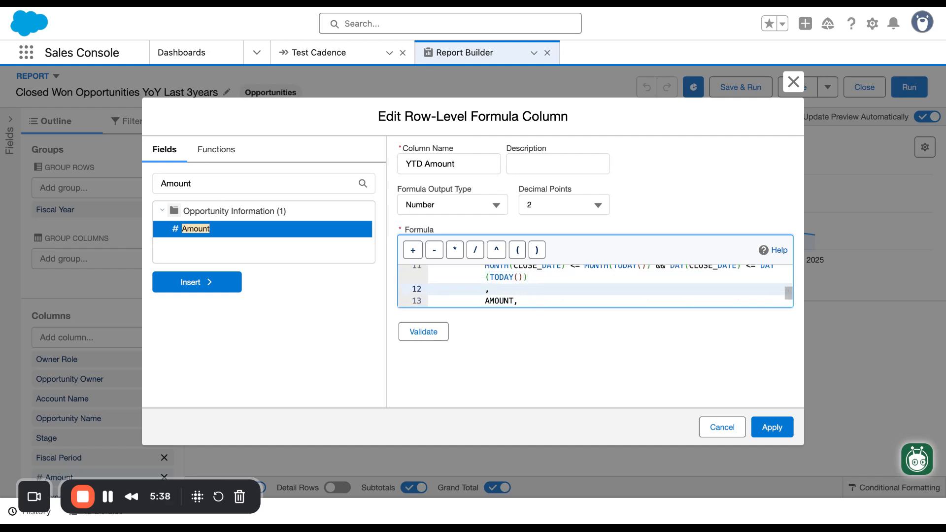
type(")")
In the outer IF, put the closing parenthesis and comma after DAY(TODAY()) on their own indented line
scroll(555, 274, "up", 3)
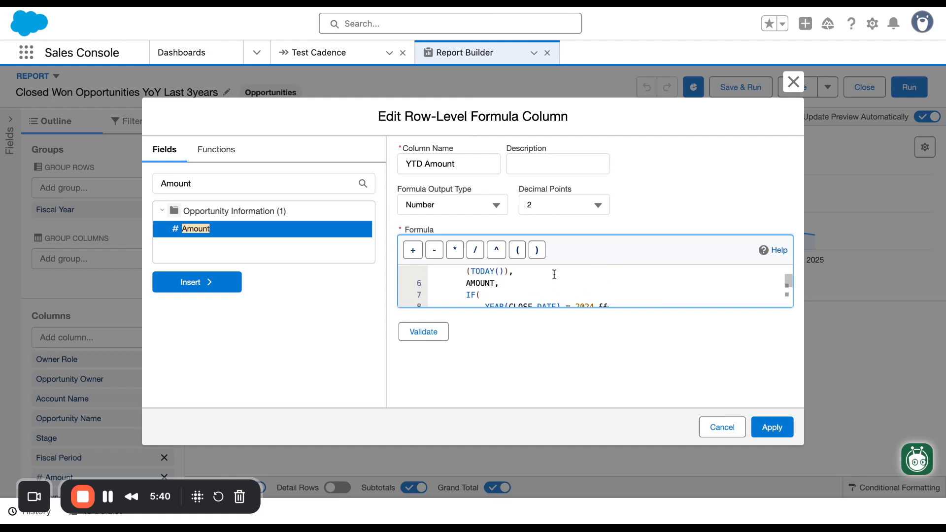
scroll(554, 274, "up", 1)
left_click(536, 281)
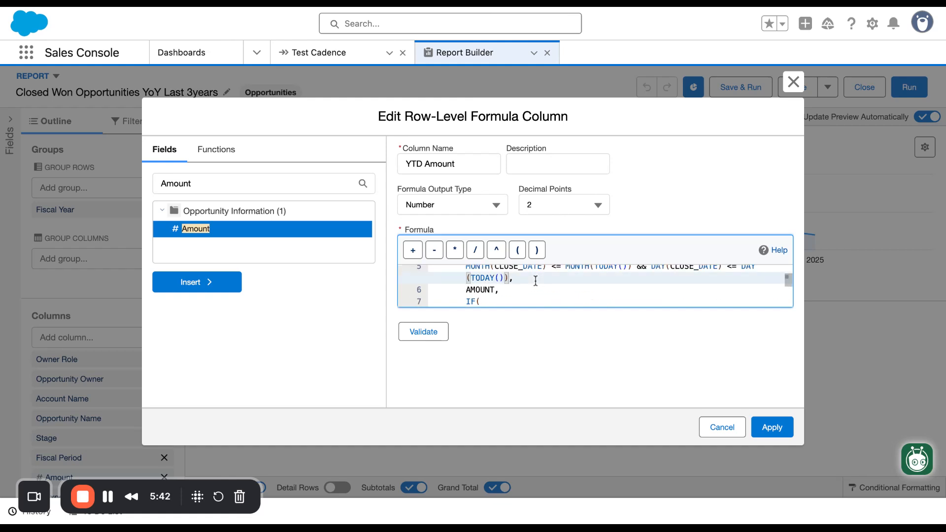
key("Return")
type("),")
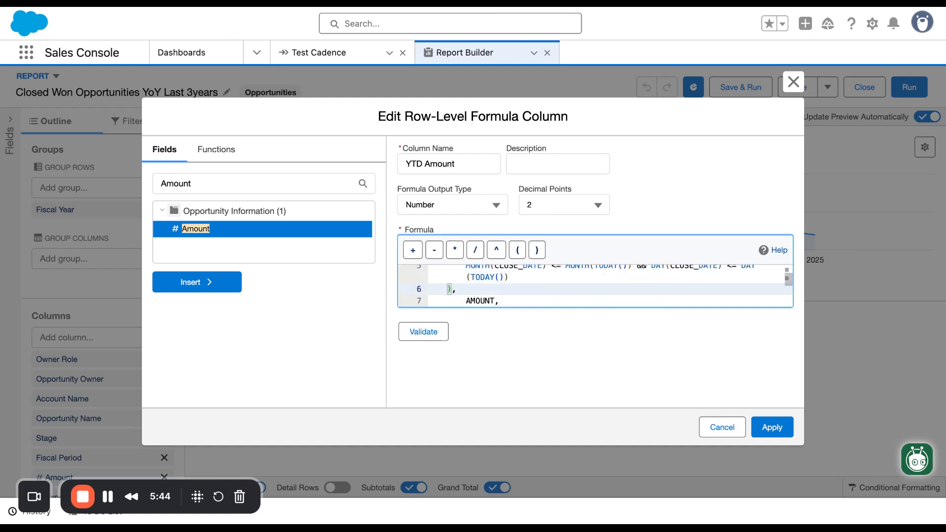
key("Tab")
Start another nested IF( block on a new line after AMOUNT, in the 2024 IF
scroll(560, 284, "down", 5)
scroll(560, 285, "down", 1)
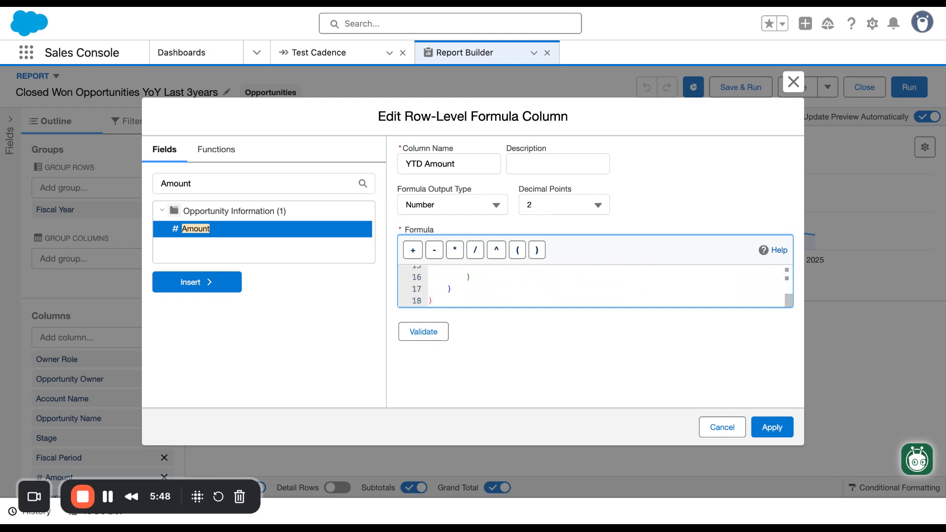
scroll(560, 285, "up", 1)
left_click(560, 294)
left_click(519, 283)
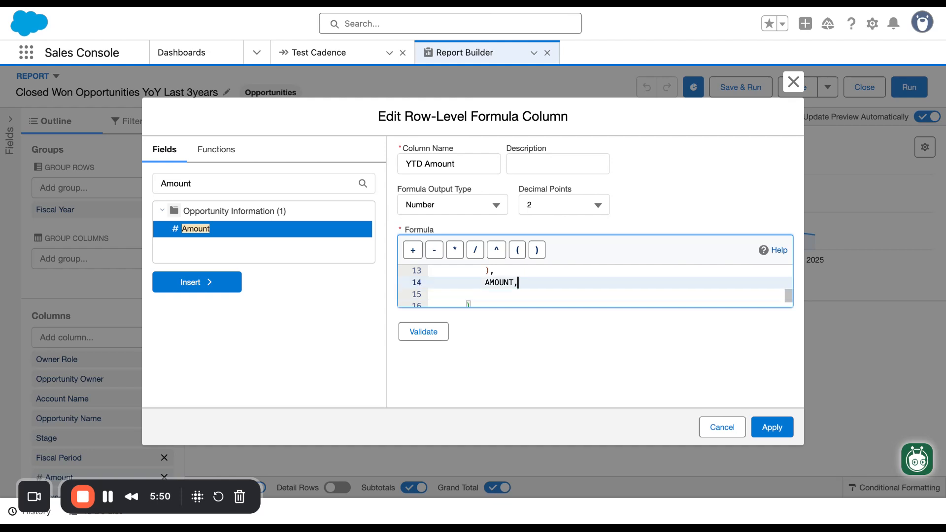
key("Return")
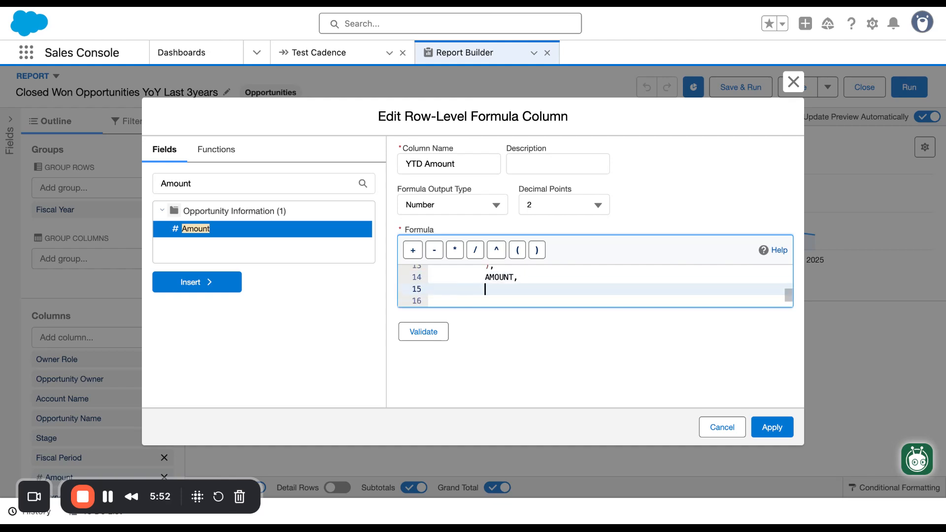
type("IF(")
key("Return")
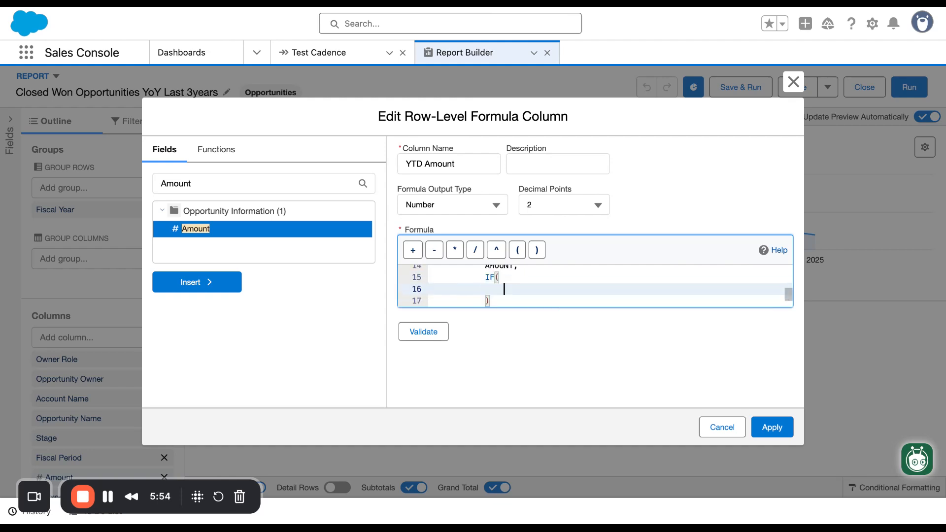
Enter YEAR(CLOSE_DATE) = 2025 && as the innermost IF's first condition and start a new line
type("YEA")
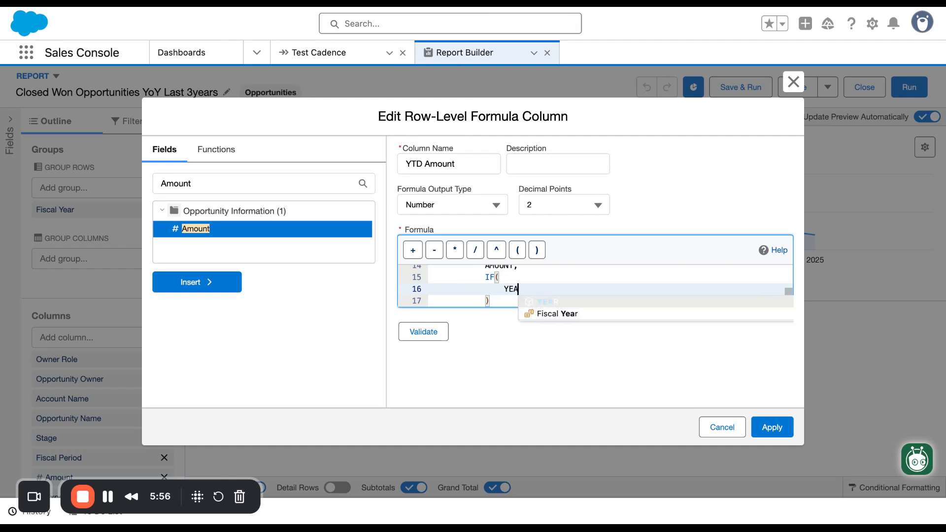
type("R(Close)")
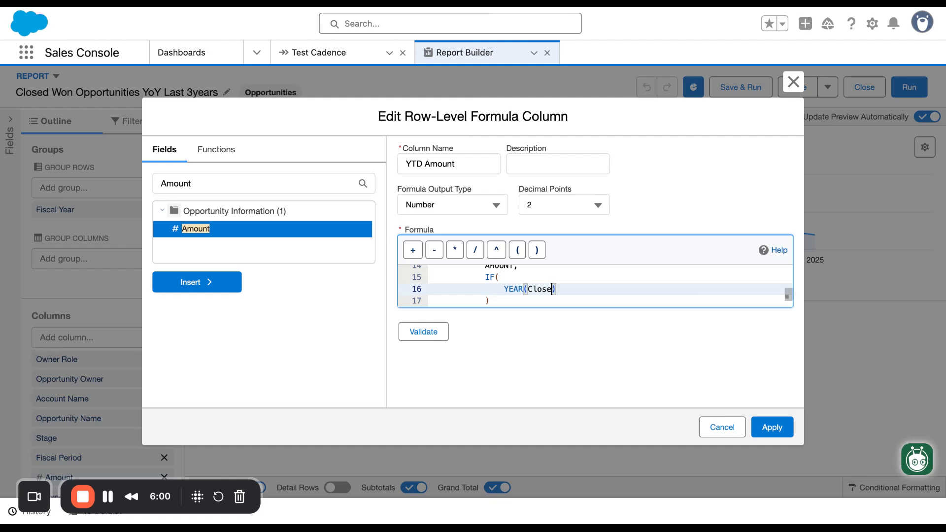
type("d")
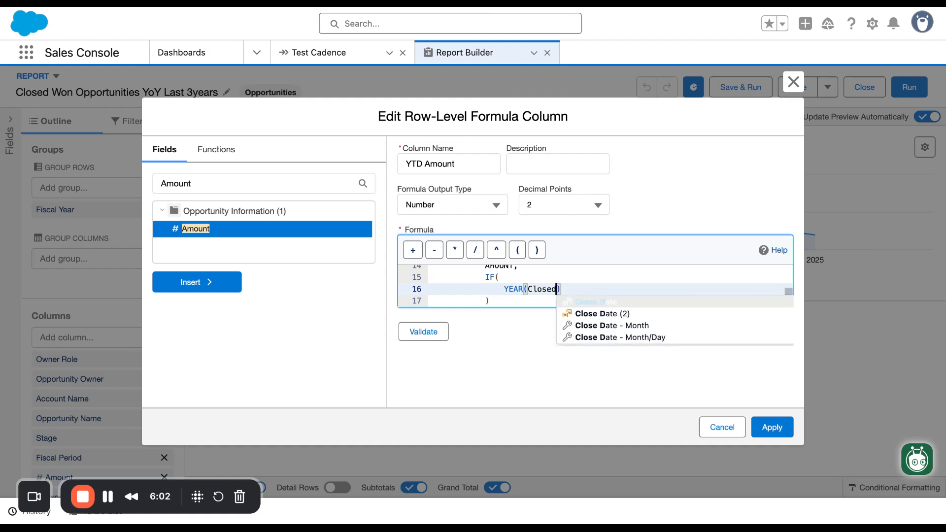
key("Return")
type(") = 202")
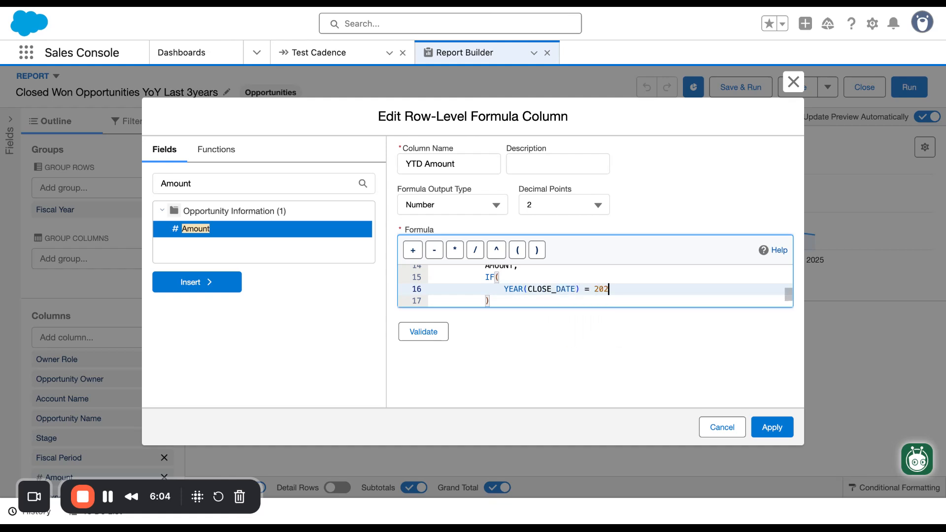
type("5 &&")
key("Return")
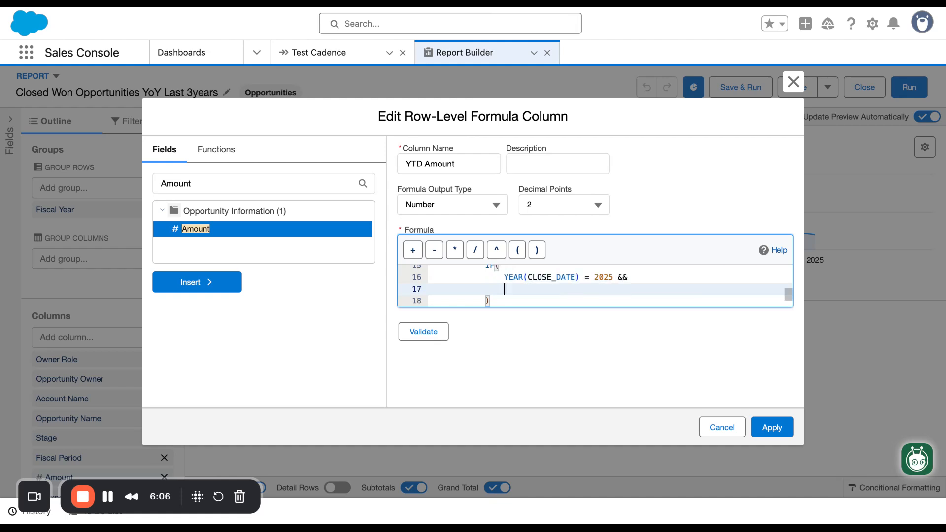
Add the condition MONTH(CLOSE_DATE) < MONTH(TODAY()) below the 2025 year check
type("MONTH")
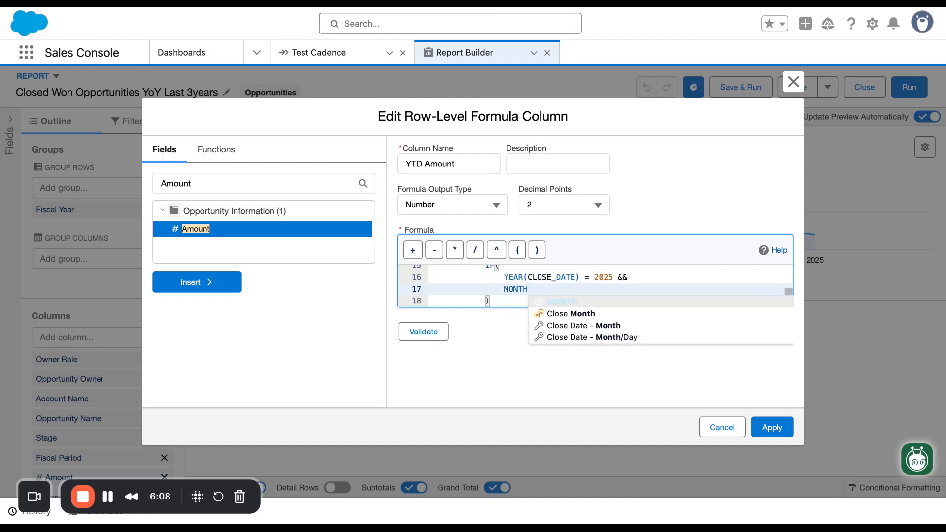
type("(Closeda")
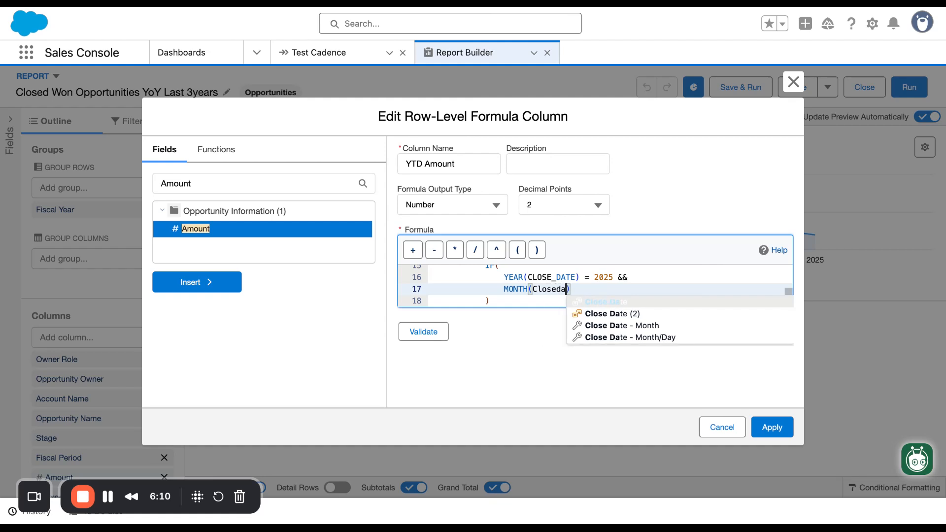
key("Return")
type("<")
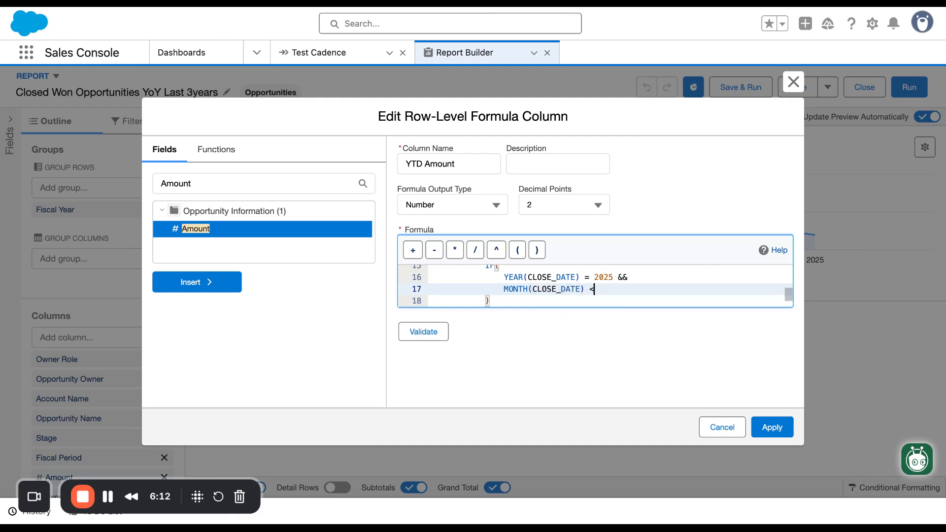
type("Month")
key("Return")
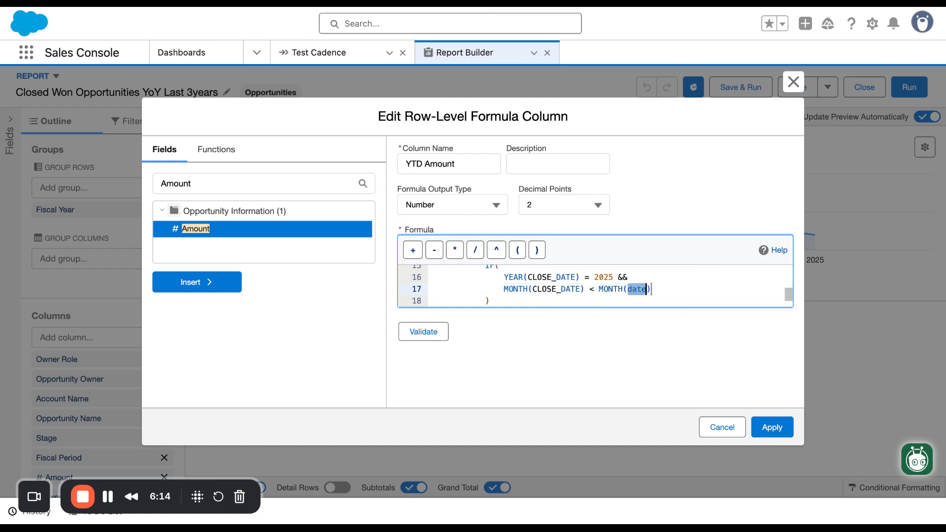
key("BackSpace")
key("BackSpace")
type("(TODAY")
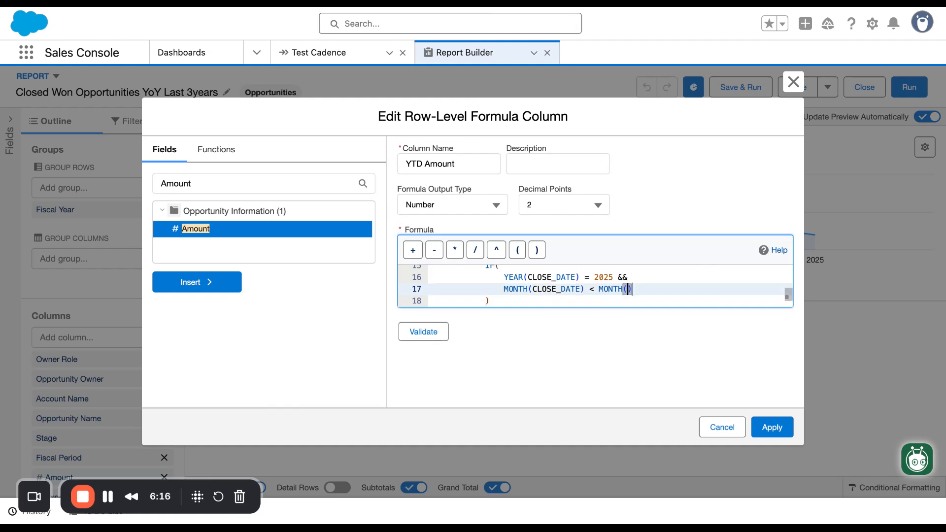
key("Return")
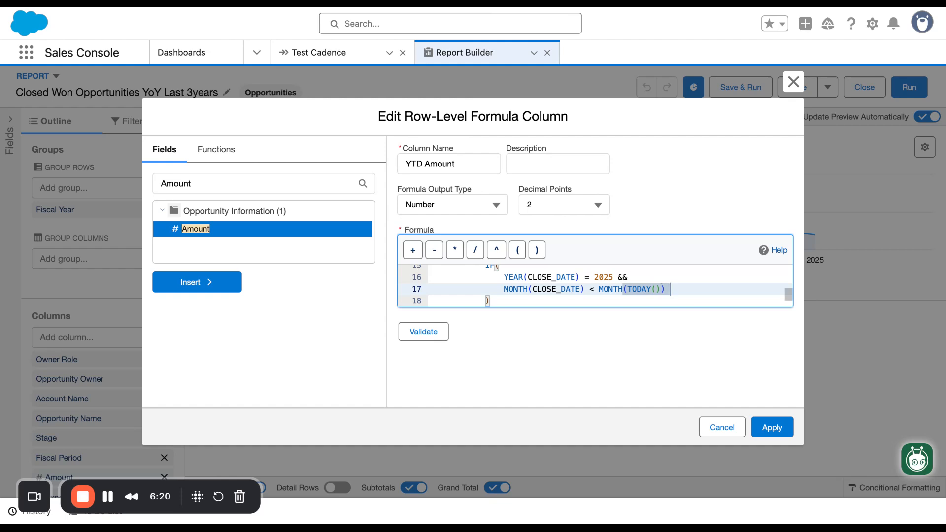
Append || to the 2025 IF's month condition and begin the following line with MONTH(CLOSE_DATE)
type("||")
key("Return")
type("MONTH")
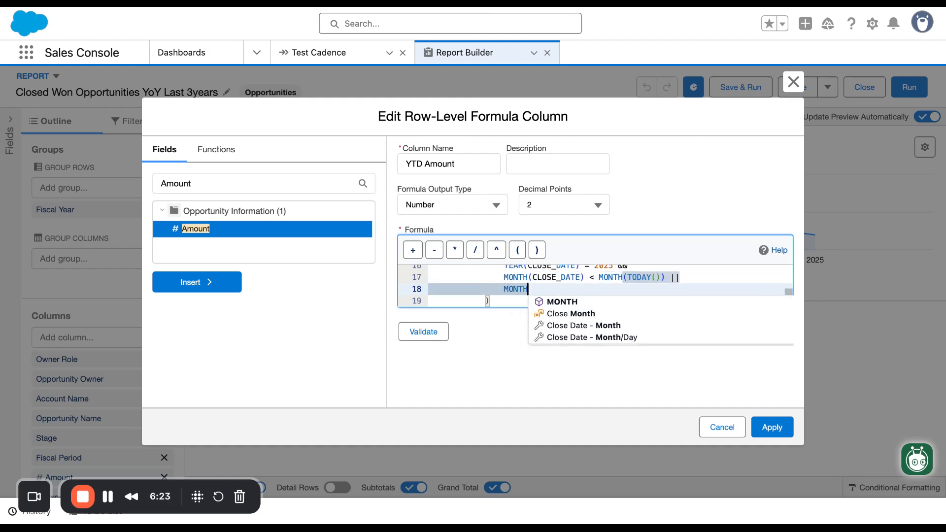
key("Return")
type("Close)")
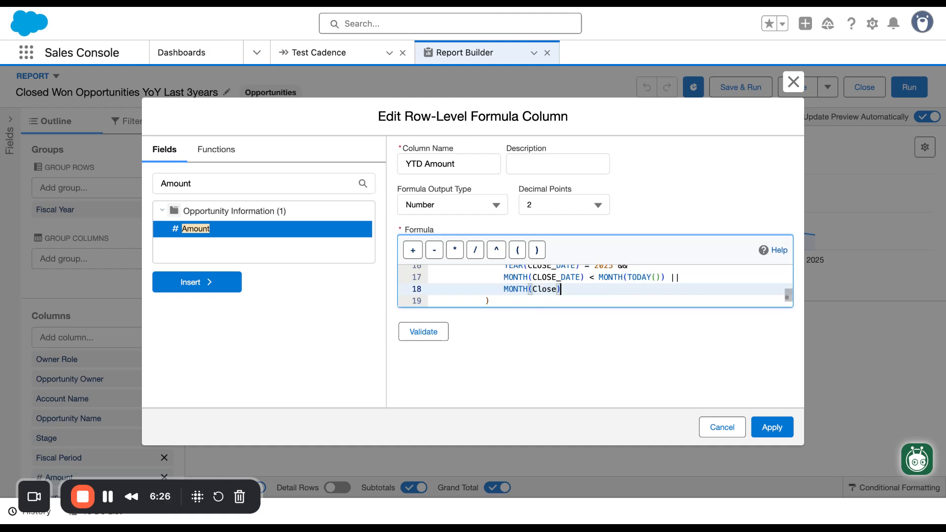
key("Left")
key("BackSpace")
key("BackSpace")
key("BackSpace")
key("BackSpace")
type("lo")
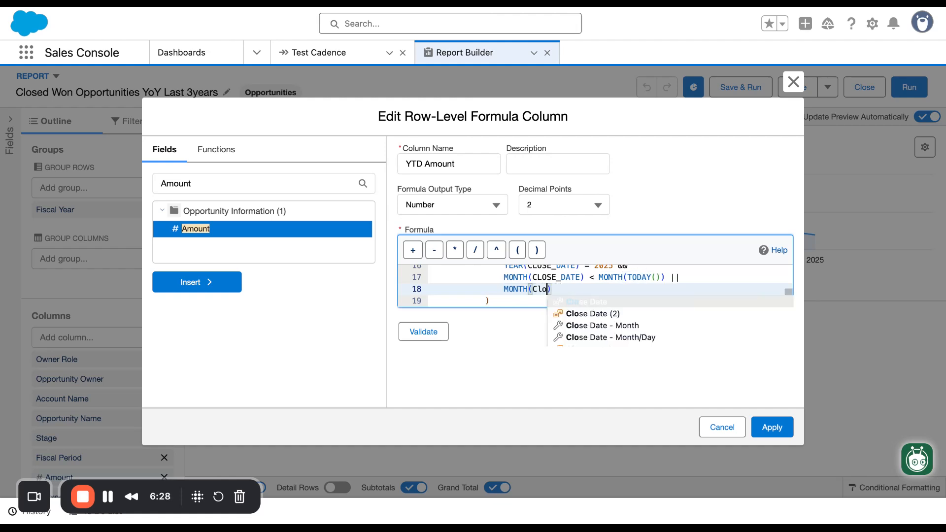
key("Return")
Complete the 2025 IF's second month condition with <= MONTH(TODAY())
type("<= ")
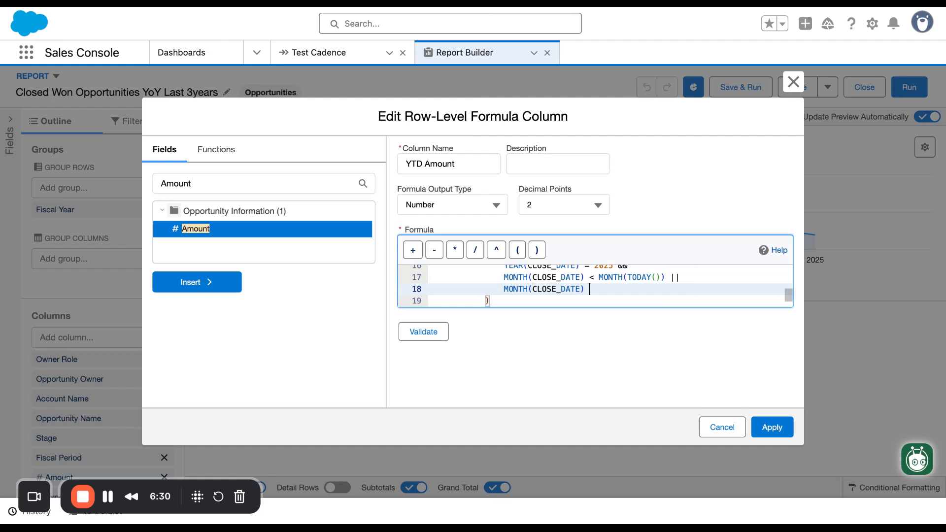
type("MONTH")
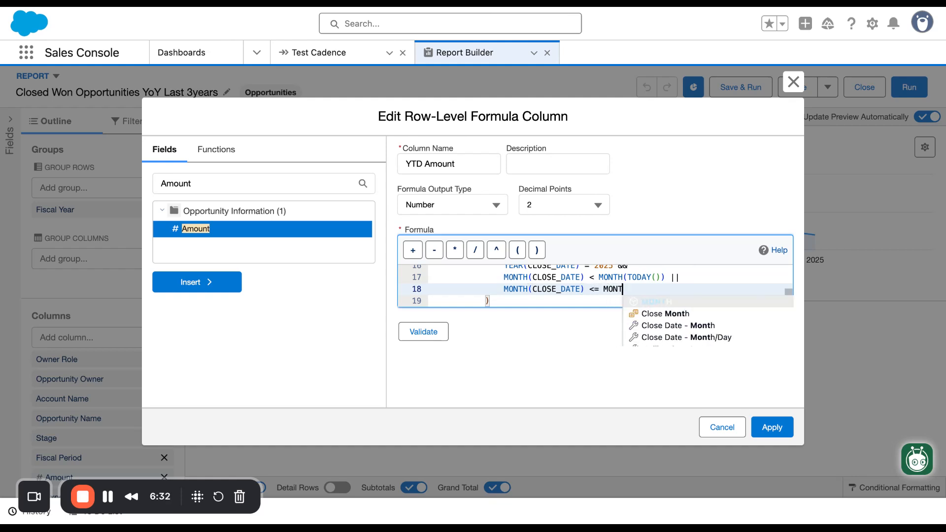
type("(TODAY())")
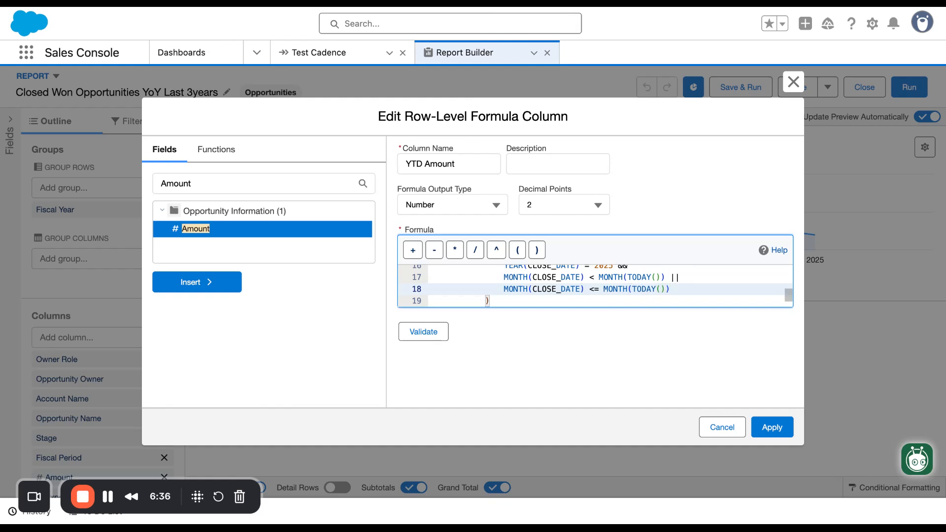
Append && DAY(CLOSE_DATE) <= DAY(TODAY()) to the 2025 IF's second month condition and start a new line
type(" && DAY")
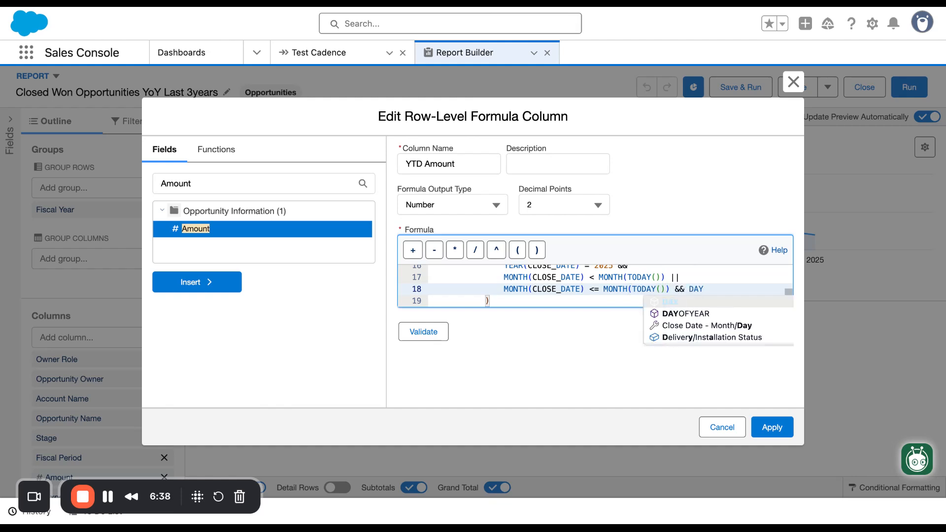
type("(CLOSE_DATE)")
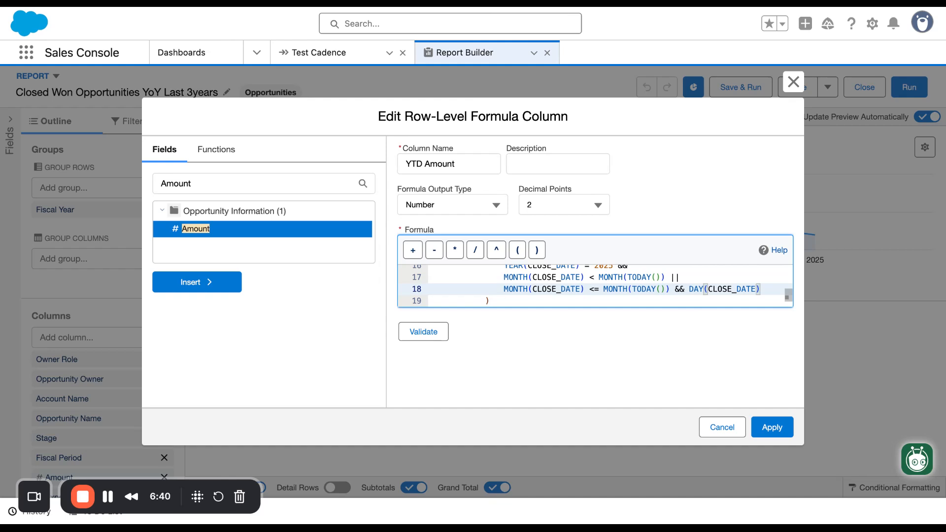
type(" <= DAY")
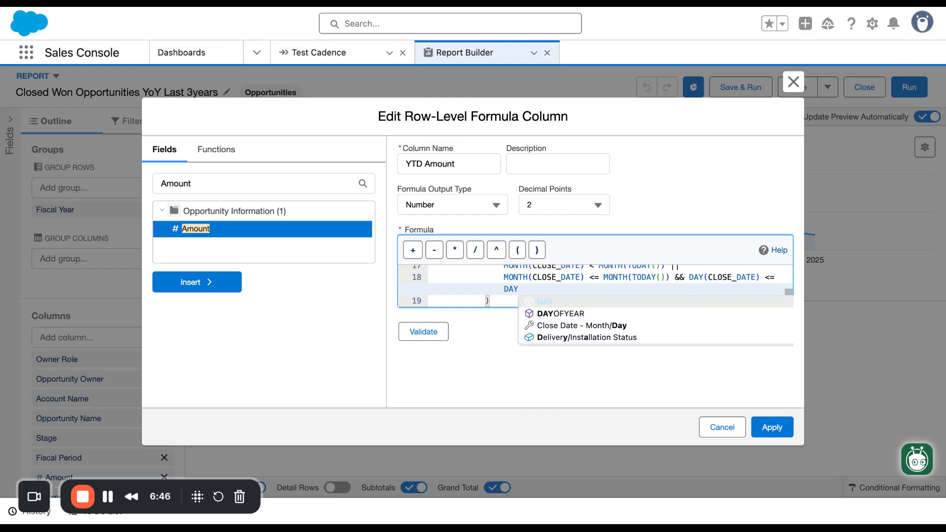
type("(TODAY()")
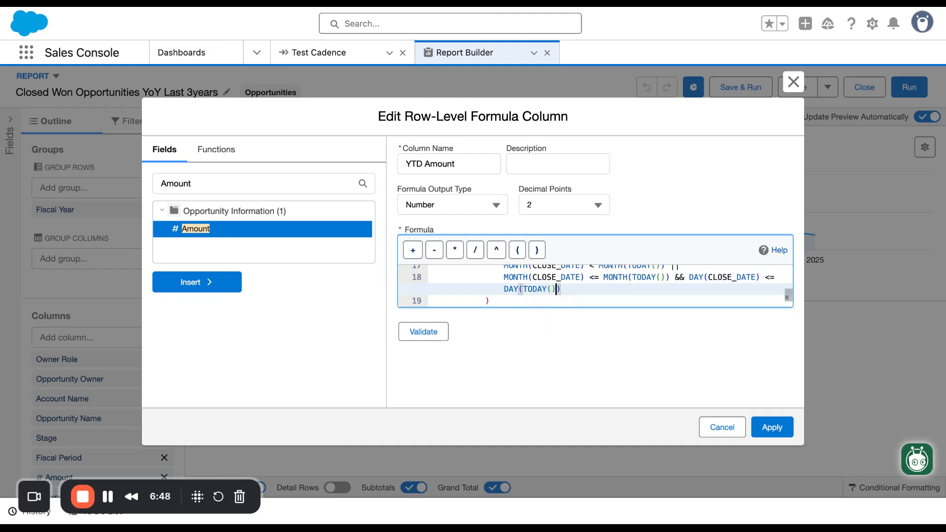
type(")")
key("Return")
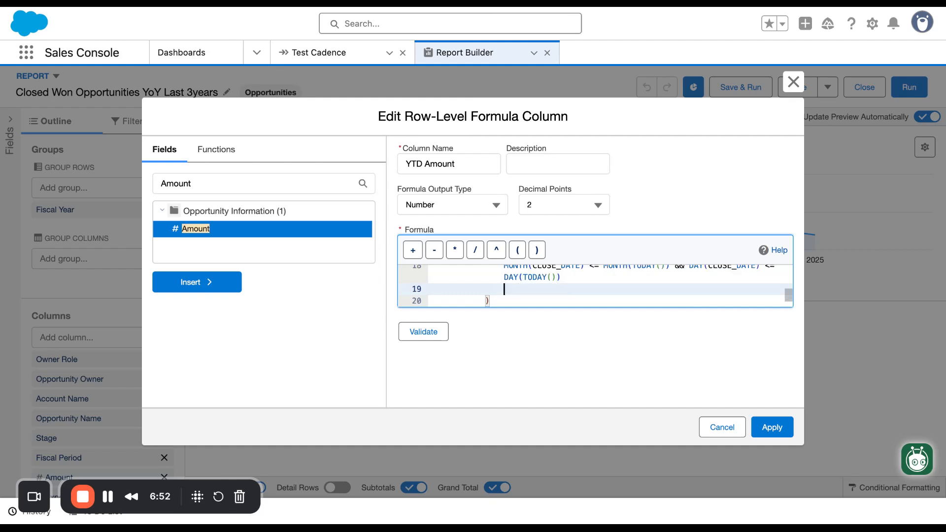
Close the 2025 condition with ), and add AMOUNT as the true result and 0 as the false result
type("),")
key("Return")
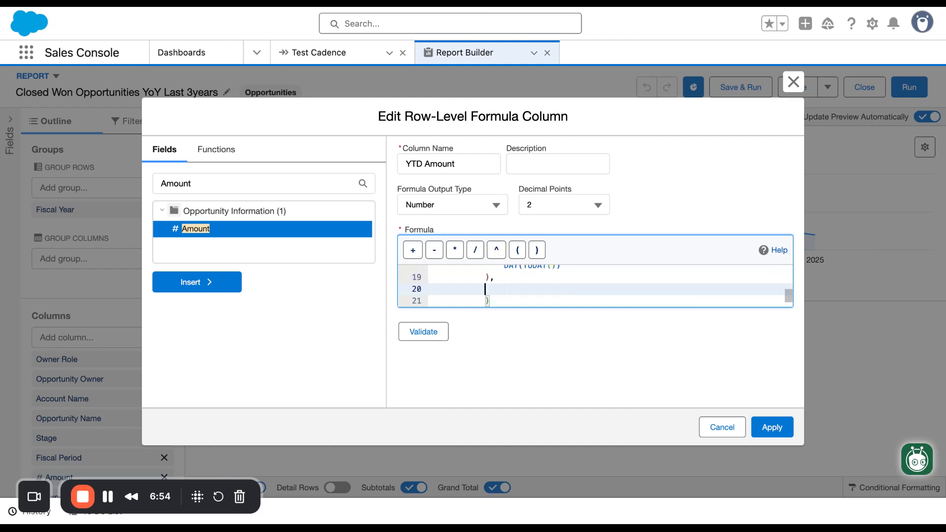
left_click(232, 289)
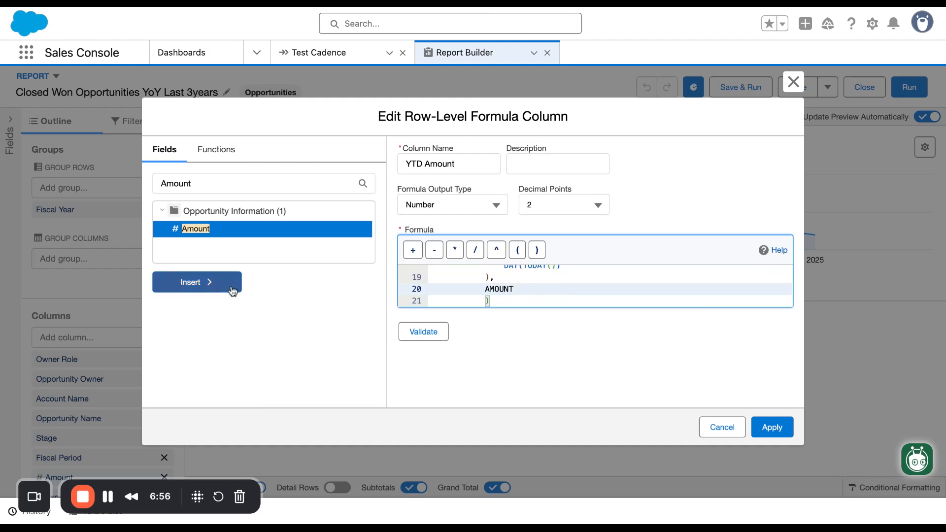
type(",")
key("Return")
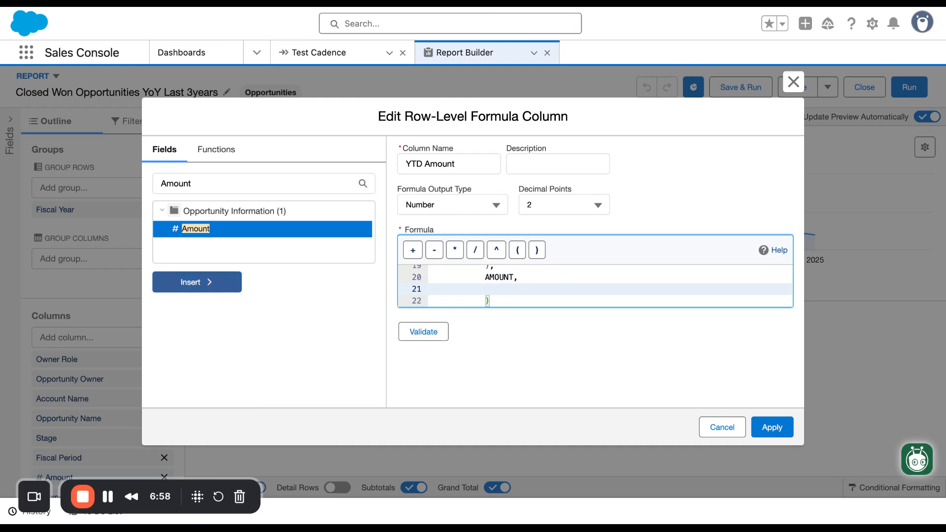
type("0")
Validate the YTD Amount formula
scroll(486, 287, "down", 3)
scroll(486, 287, "up", 1)
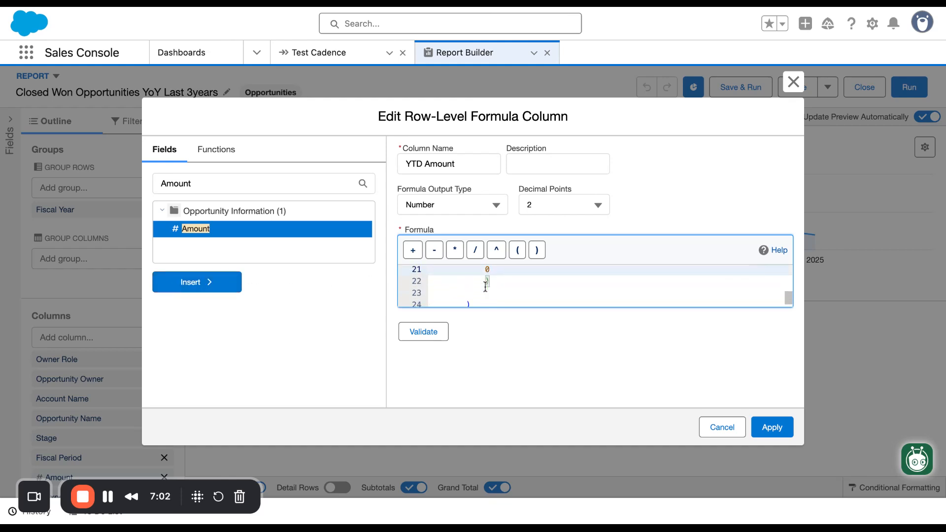
scroll(486, 287, "down", 1)
left_click(446, 335)
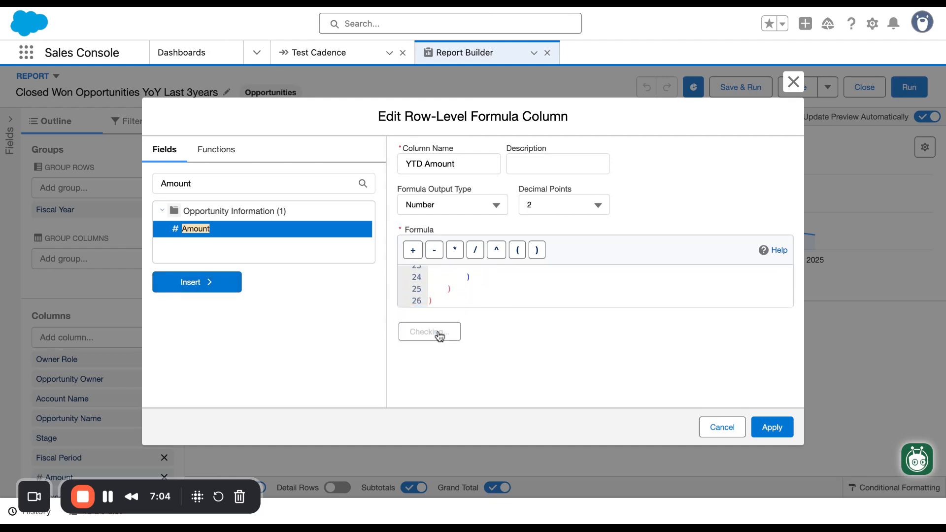
Remove the closing parenthesis directly below the 0 in the 2025 IF and validate the formula again
scroll(614, 293, "up", 3)
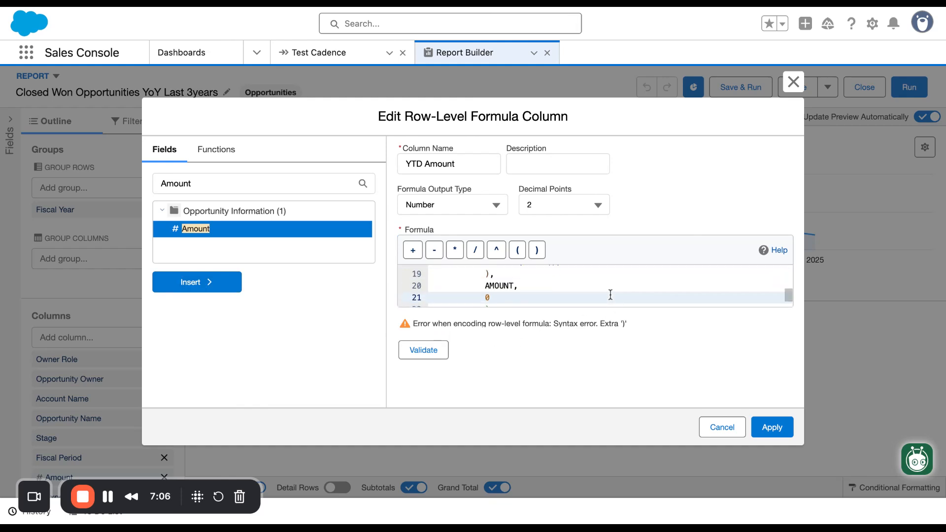
scroll(610, 295, "down", 1)
scroll(611, 295, "up", 1)
scroll(611, 294, "down", 1)
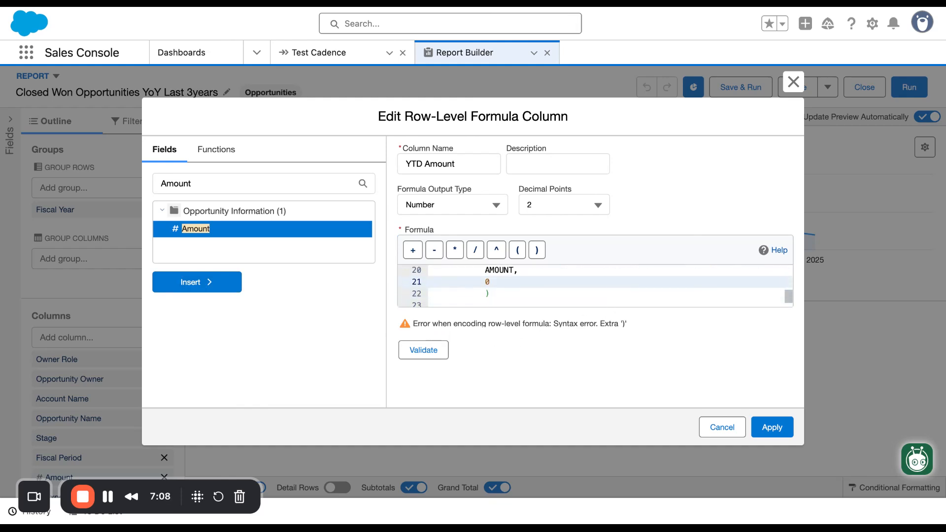
left_click(560, 295)
key("BackSpace")
key("BackSpace")
key("BackSpace")
key("BackSpace")
key("BackSpace")
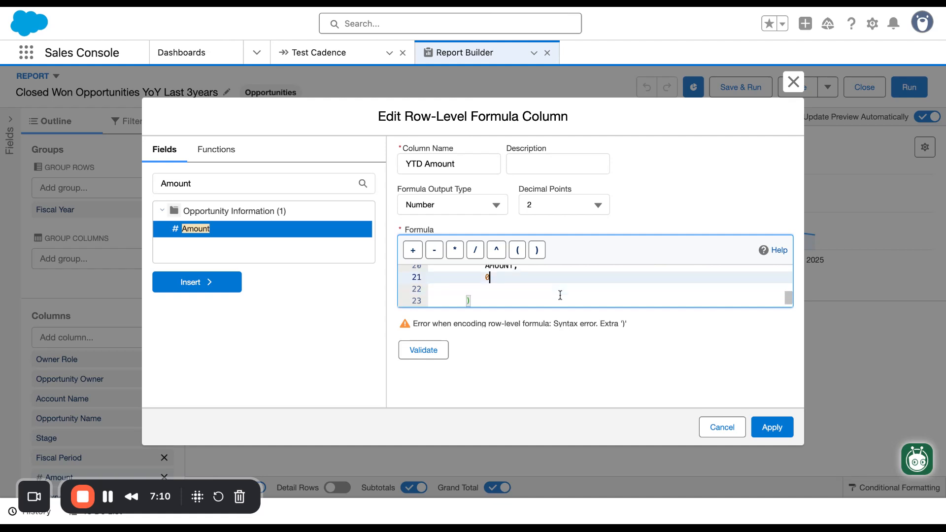
left_click(425, 351)
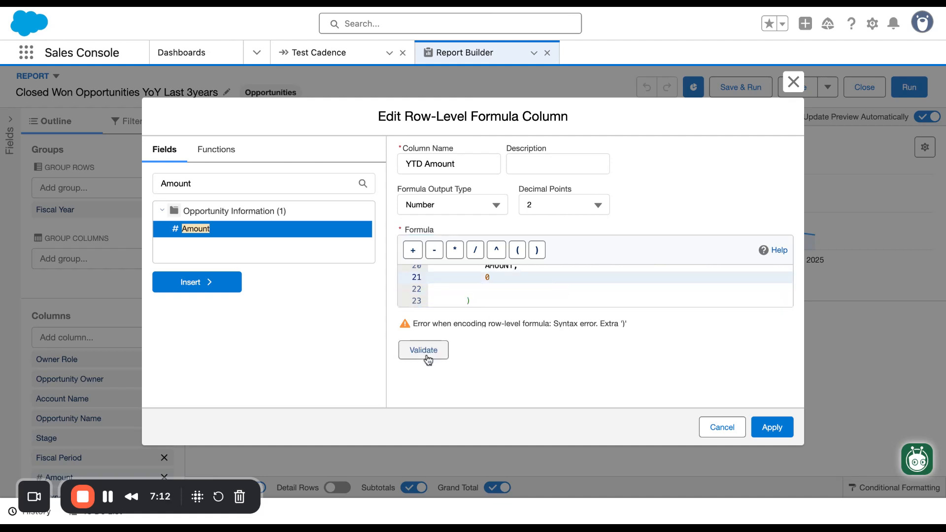
Review the nested IF formula, apply the YTD Amount column, and save and run the report
scroll(538, 301, "up", 8)
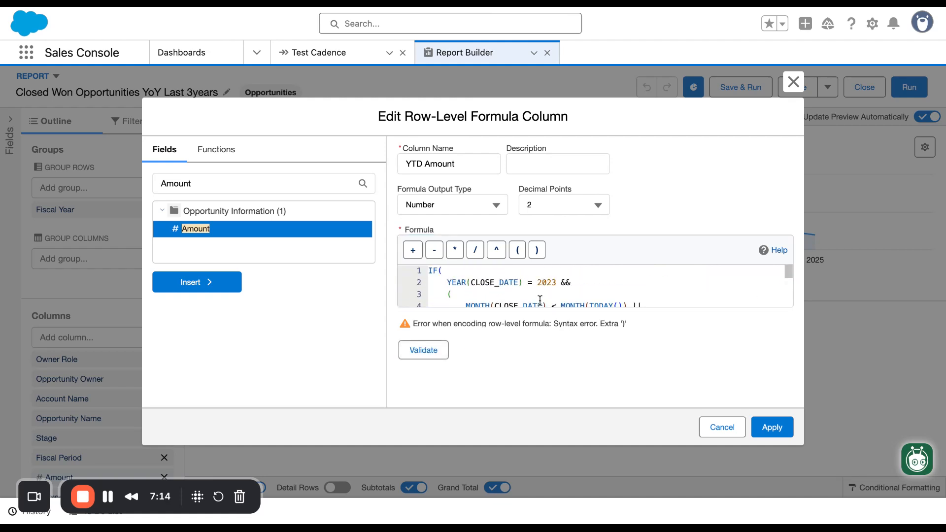
left_click(107, 496)
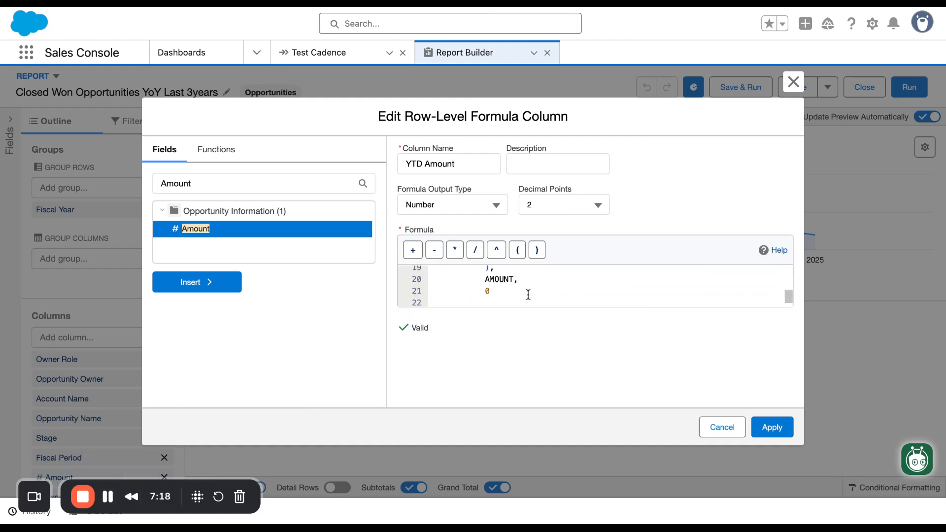
scroll(528, 295, "up", 3)
scroll(513, 295, "down", 2)
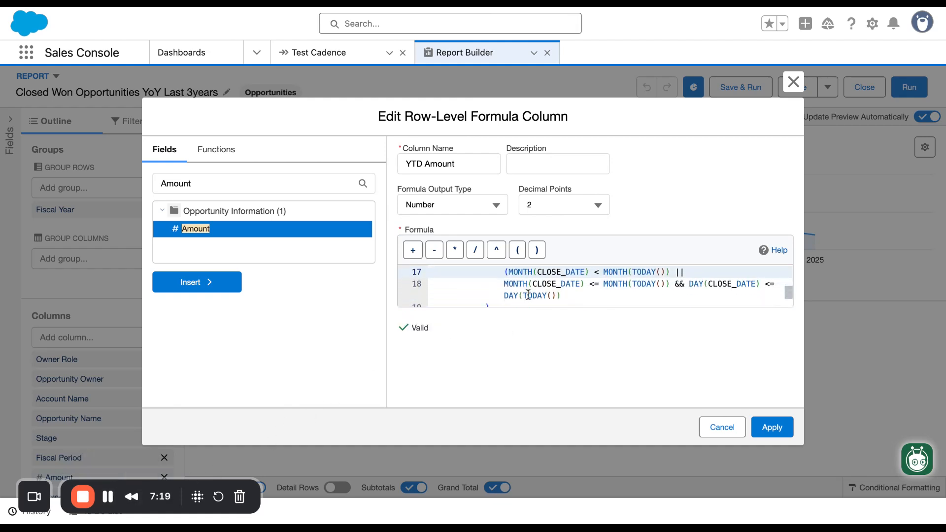
scroll(493, 296, "up", 2)
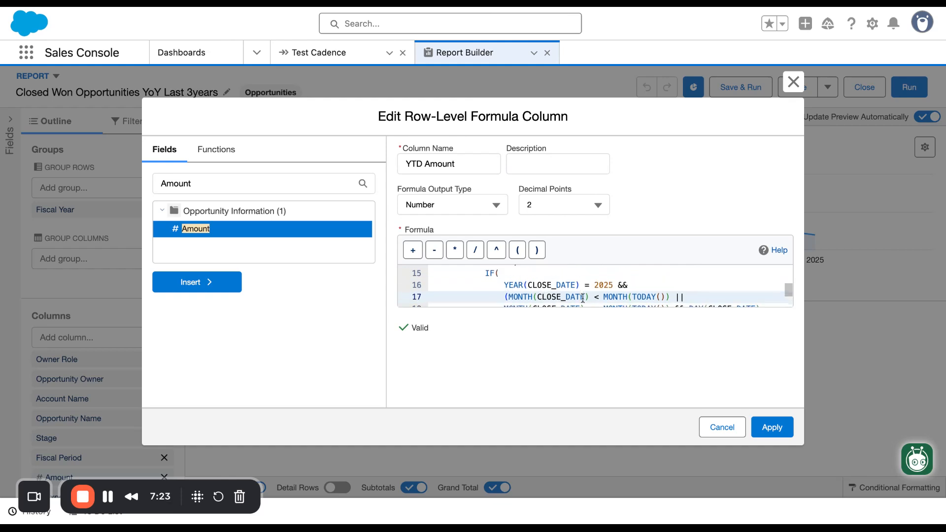
scroll(580, 297, "down", 4)
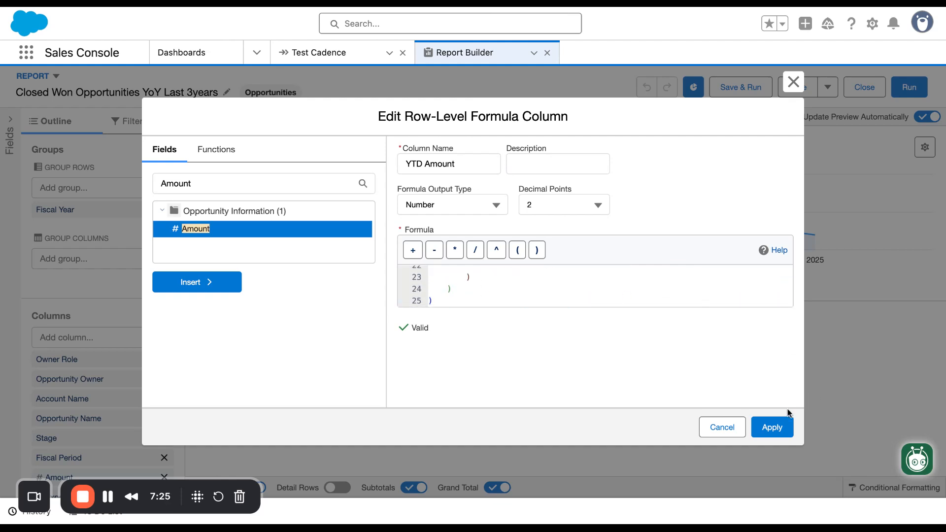
left_click(778, 428)
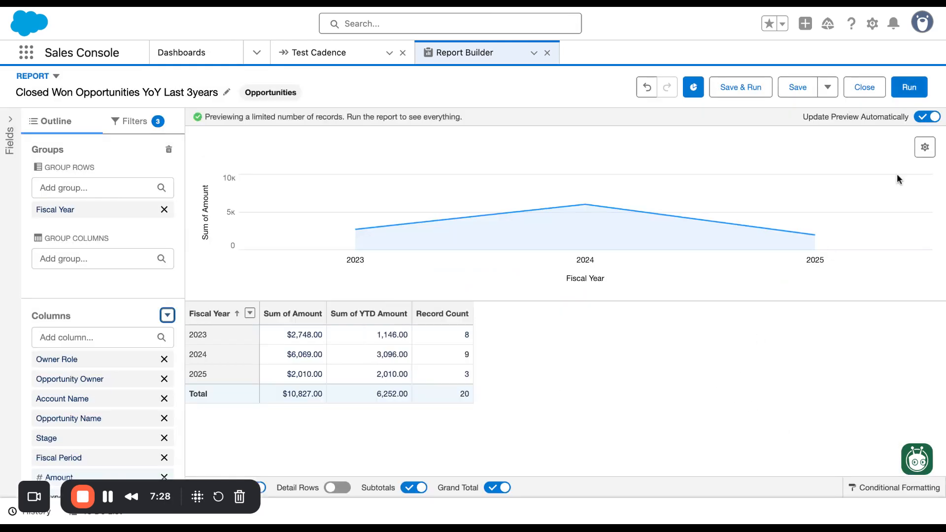
left_click(747, 93)
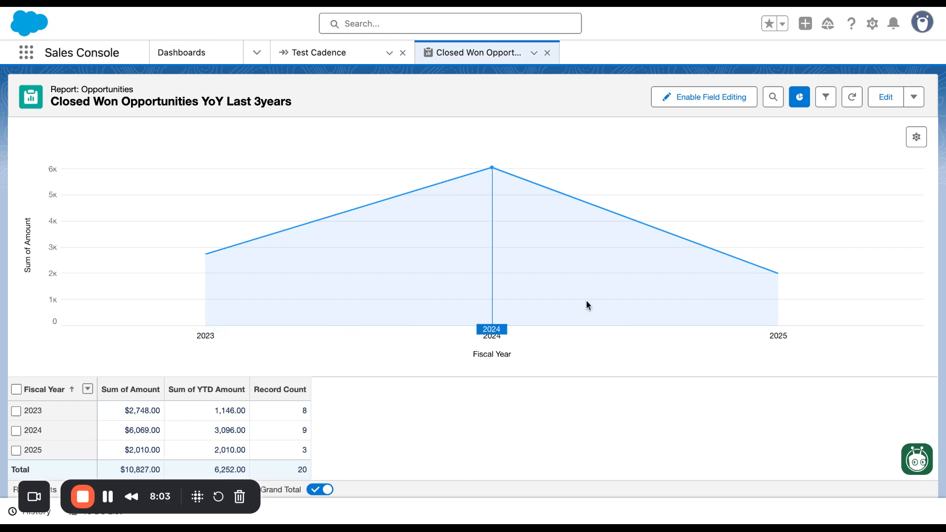
Reopen the report for editing and group its columns by Close Month
left_click(883, 102)
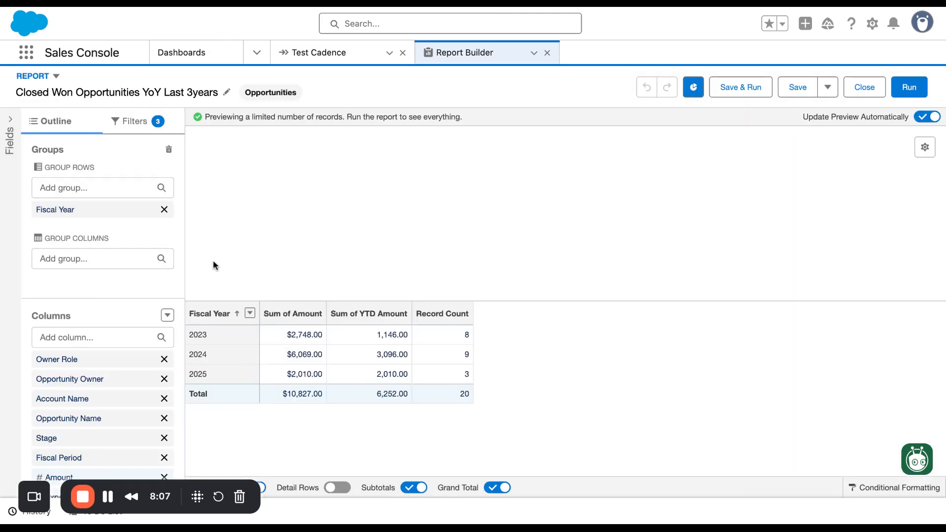
left_click(125, 260)
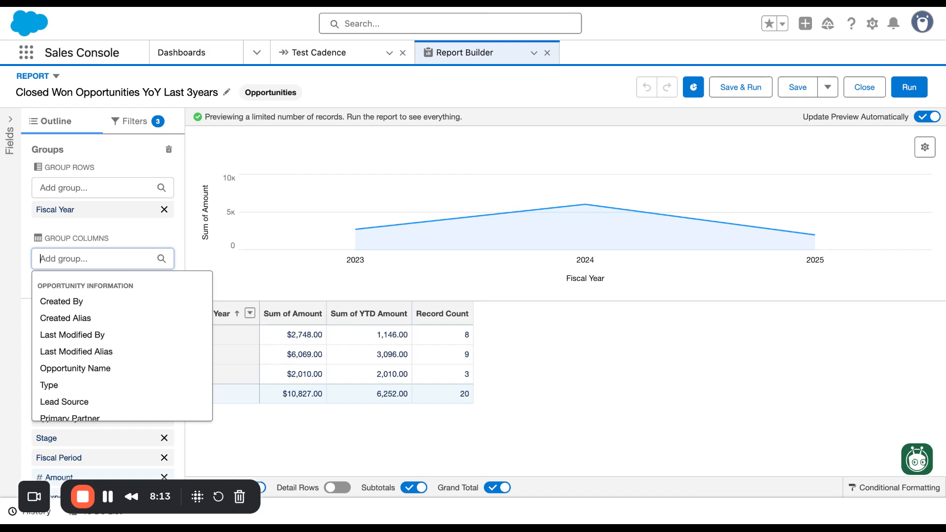
type("Month")
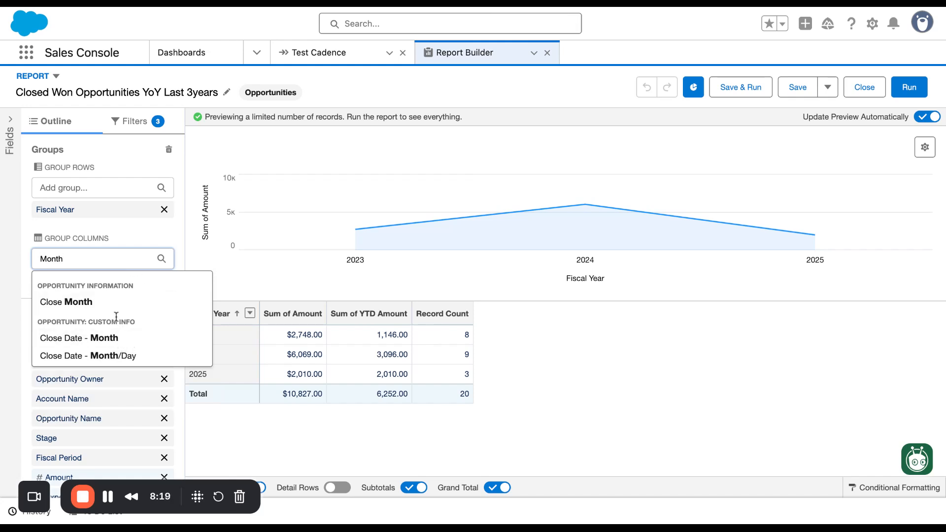
left_click(95, 306)
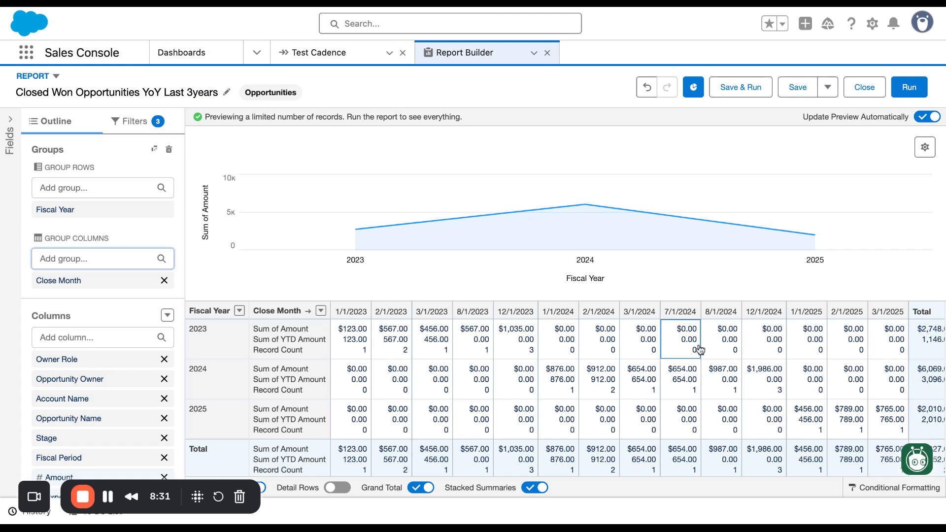
Plot the line chart with Close Month on the X-axis and Fiscal Year as the second group
scroll(660, 340, "right", 1)
left_click(925, 148)
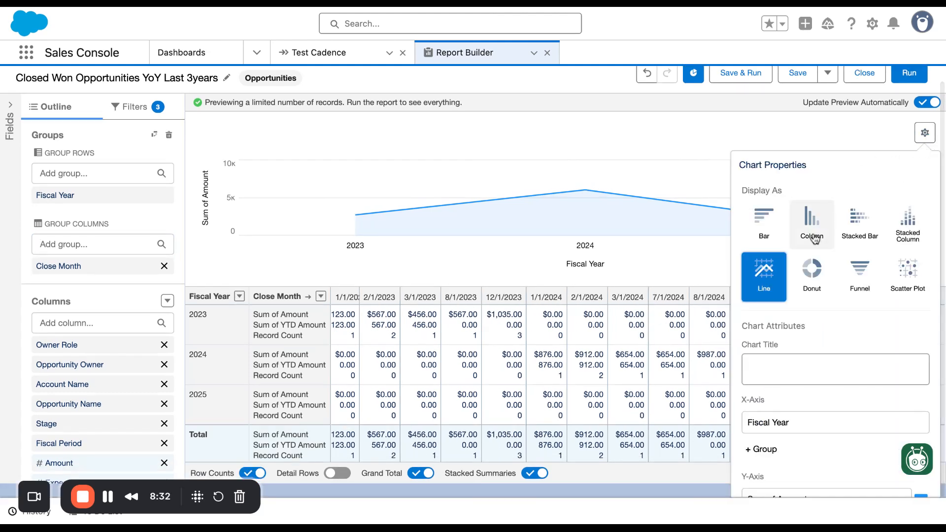
scroll(772, 318, "down", 3)
left_click(764, 310)
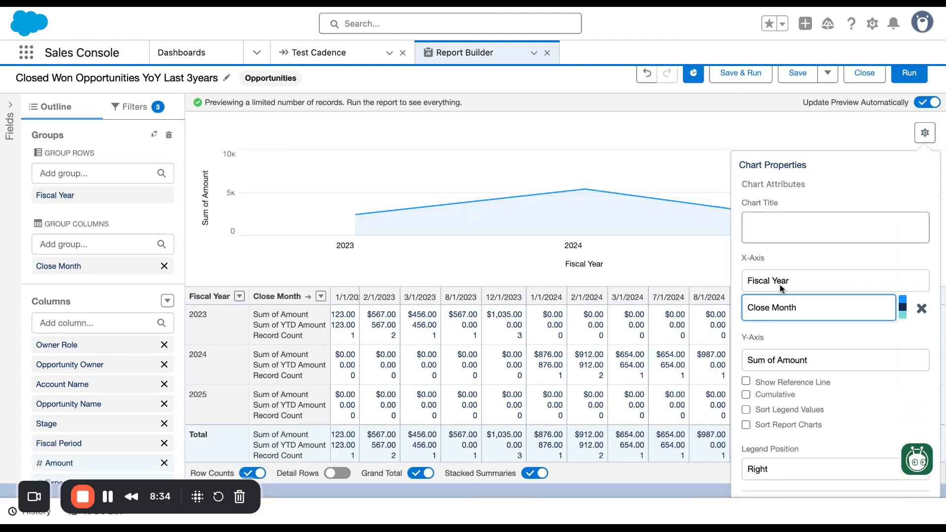
left_click(781, 282)
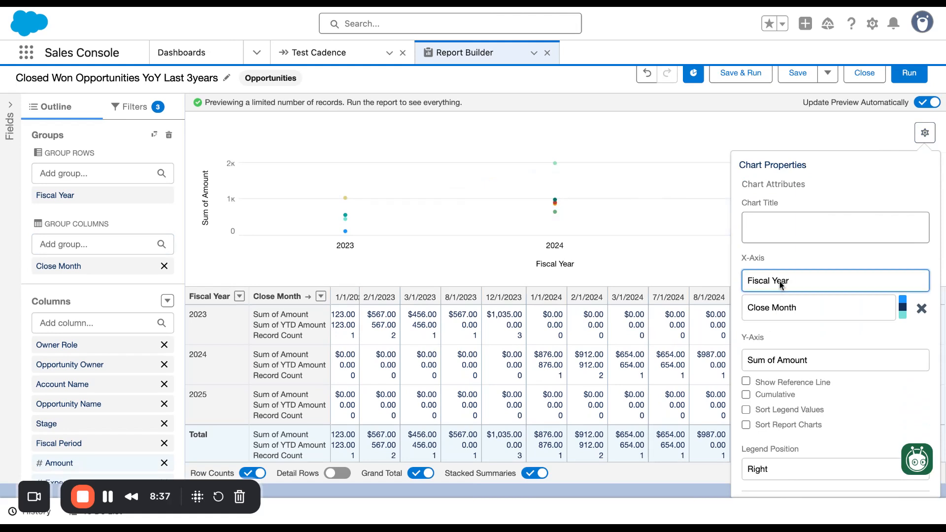
left_click(794, 303)
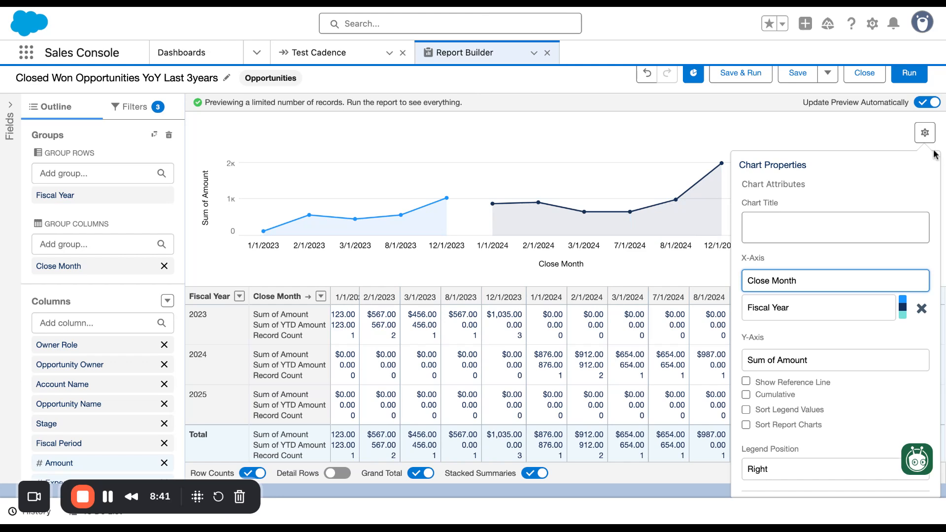
left_click(925, 133)
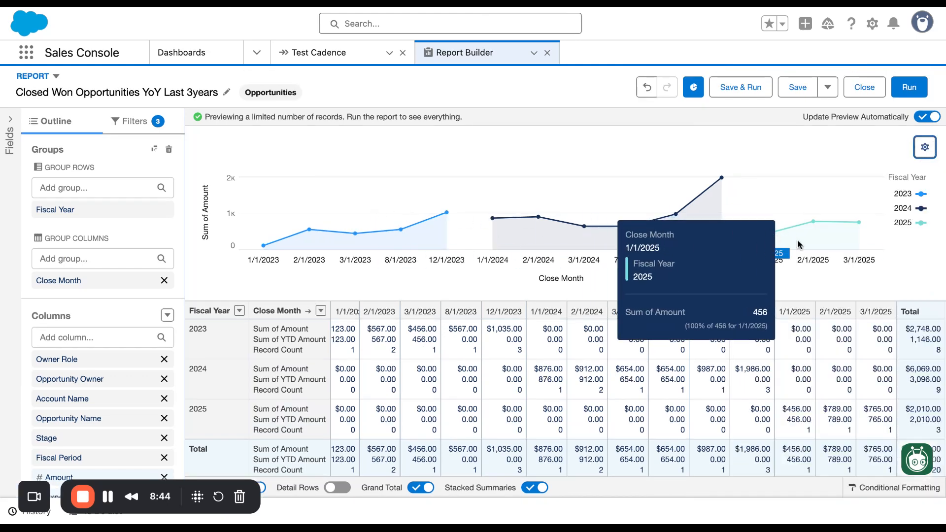
Group the report columns by Close Date - Month and remove the Close Month column group
left_click(88, 260)
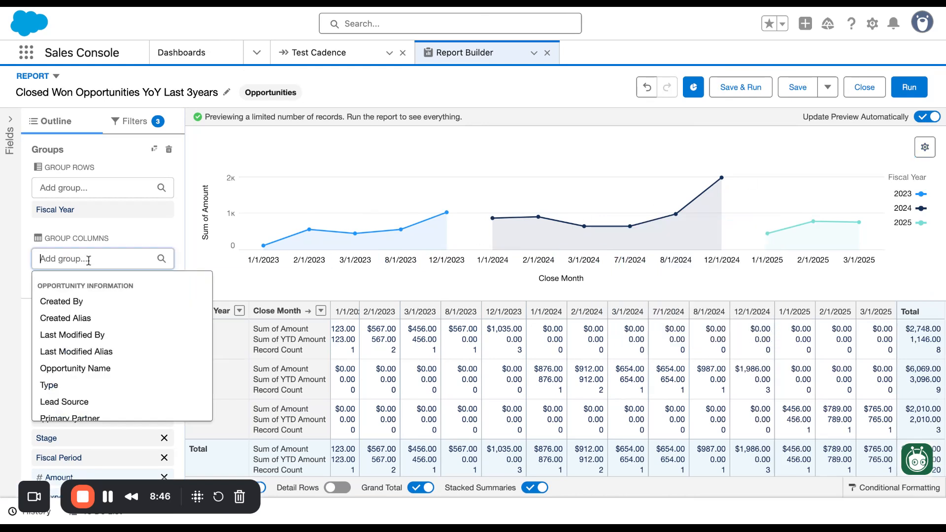
type("month")
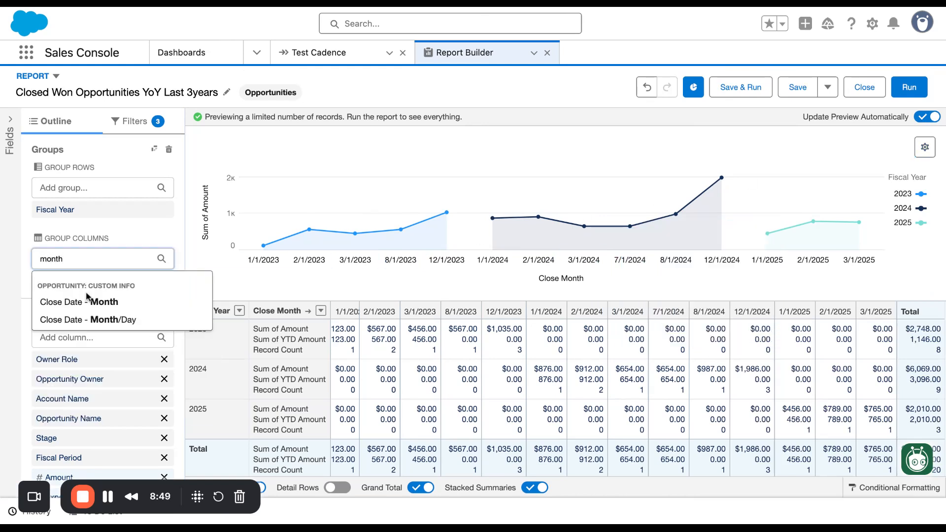
left_click(105, 303)
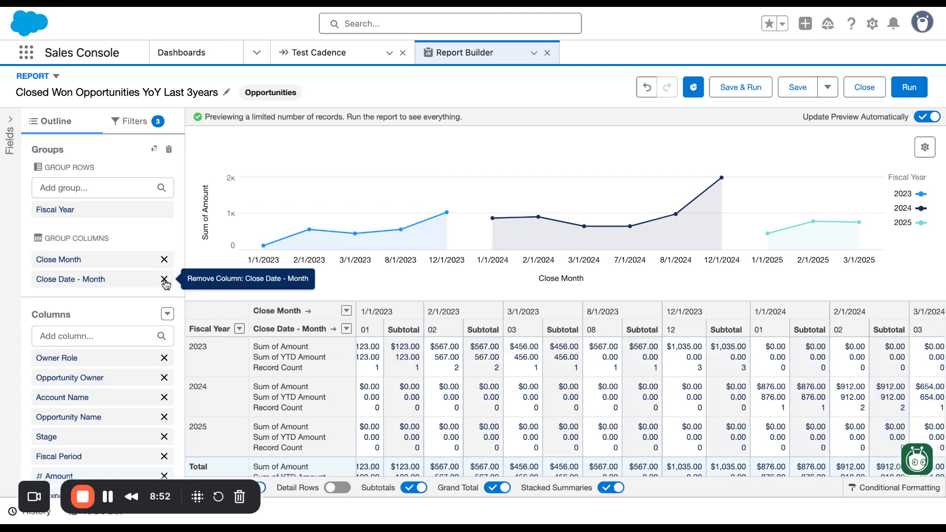
left_click(165, 259)
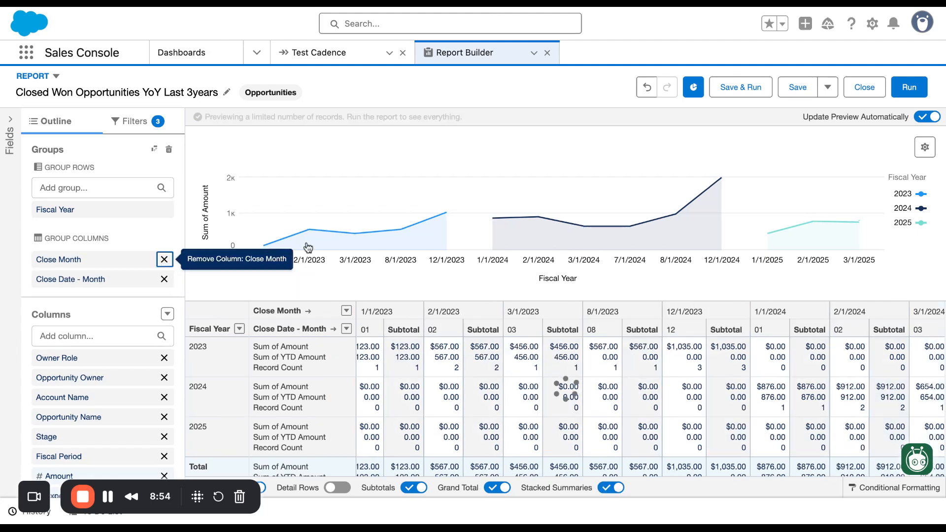
Plot the line chart with Close Date - Month on the X-axis and Fiscal Year as the second group
left_click(928, 149)
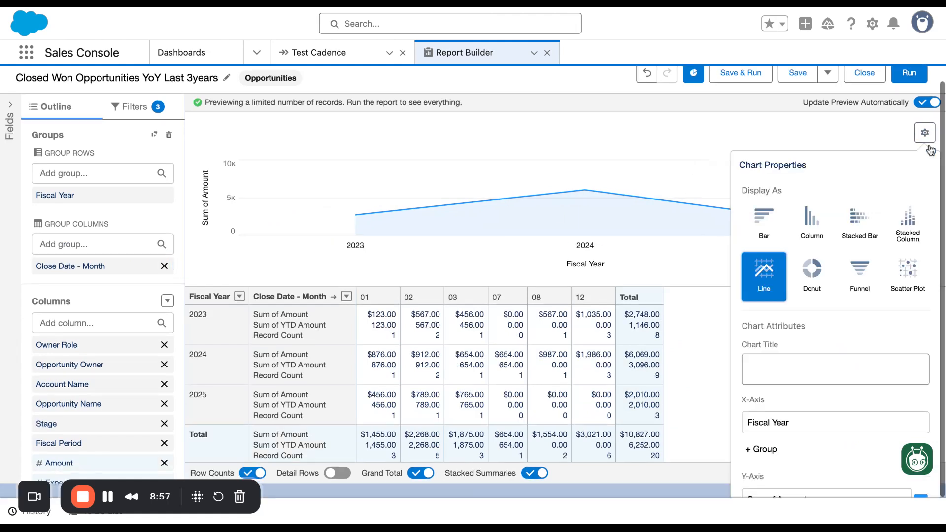
scroll(846, 296, "down", 3)
left_click(763, 285)
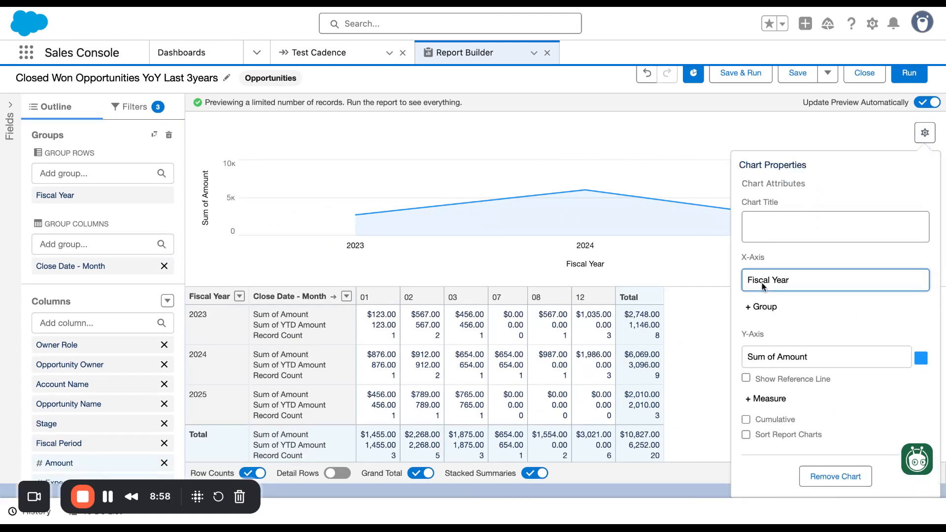
left_click(764, 305)
left_click(761, 306)
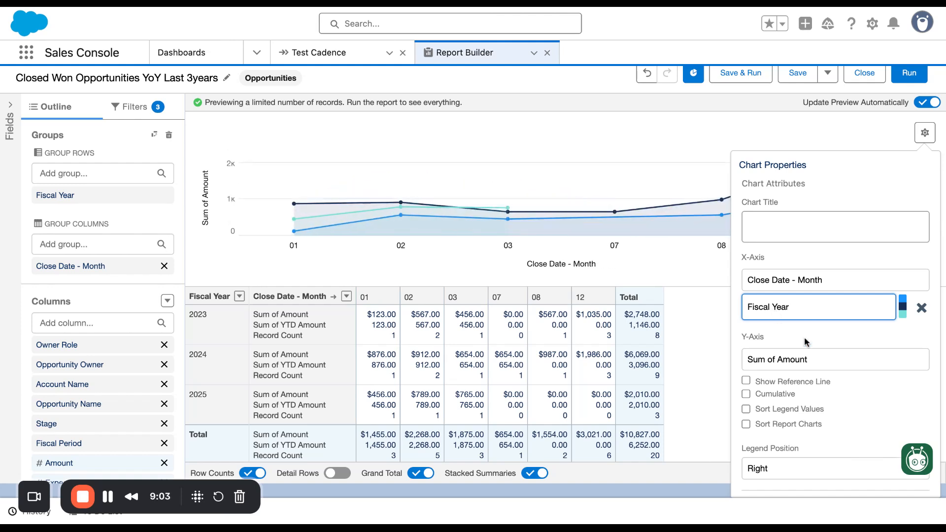
left_click(926, 137)
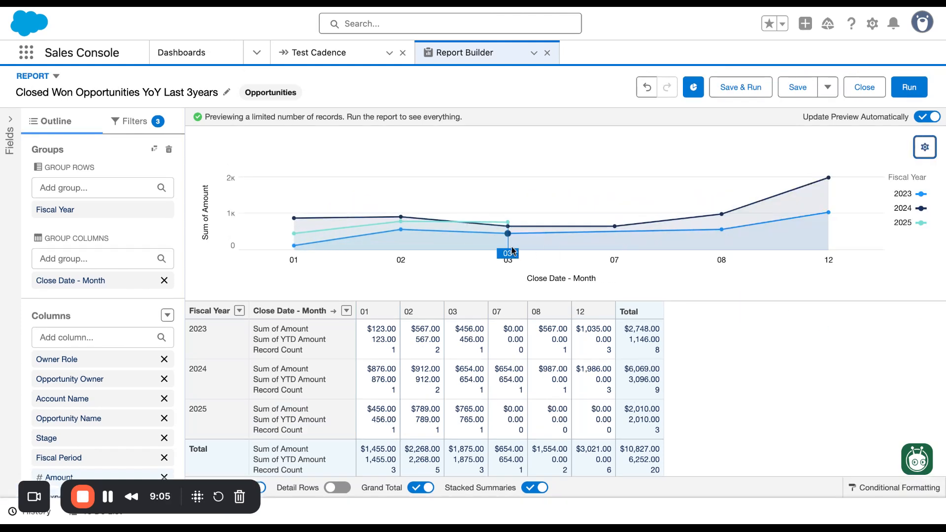
mouse_move(296, 243)
mouse_move(510, 233)
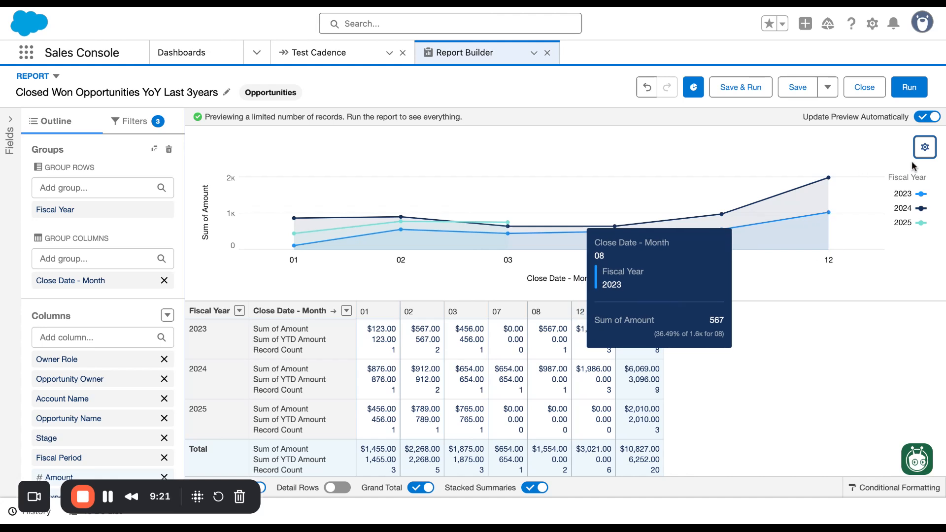
Set the line chart's Y-axis to Sum of YTD Amount and check the plotted lines
left_click(925, 148)
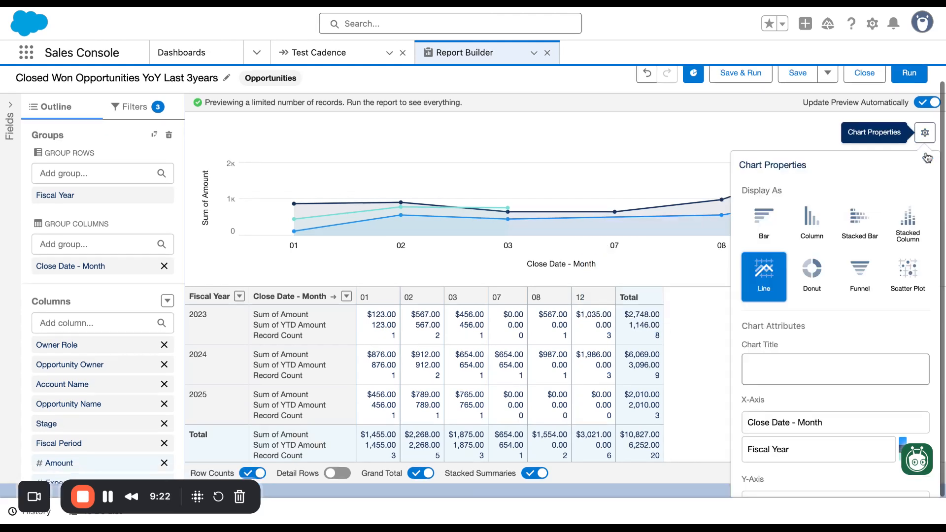
scroll(845, 296, "down", 2)
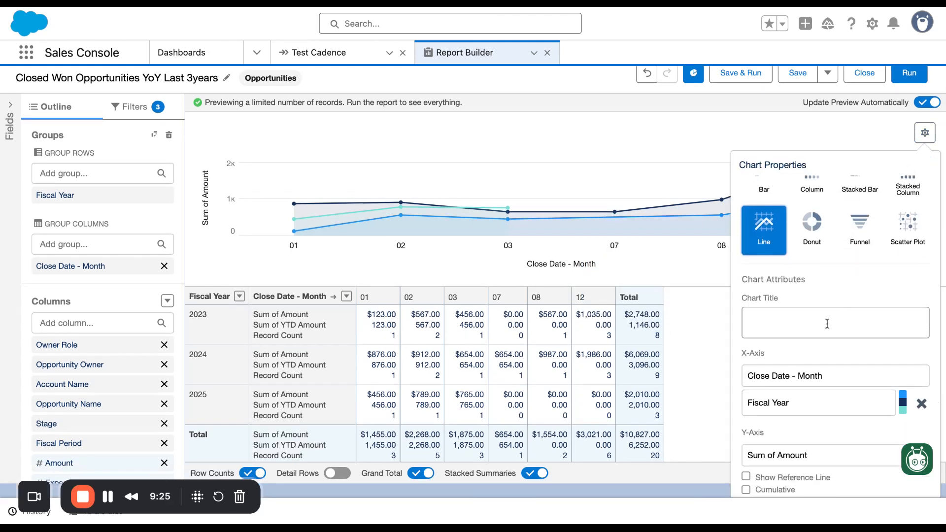
left_click(805, 403)
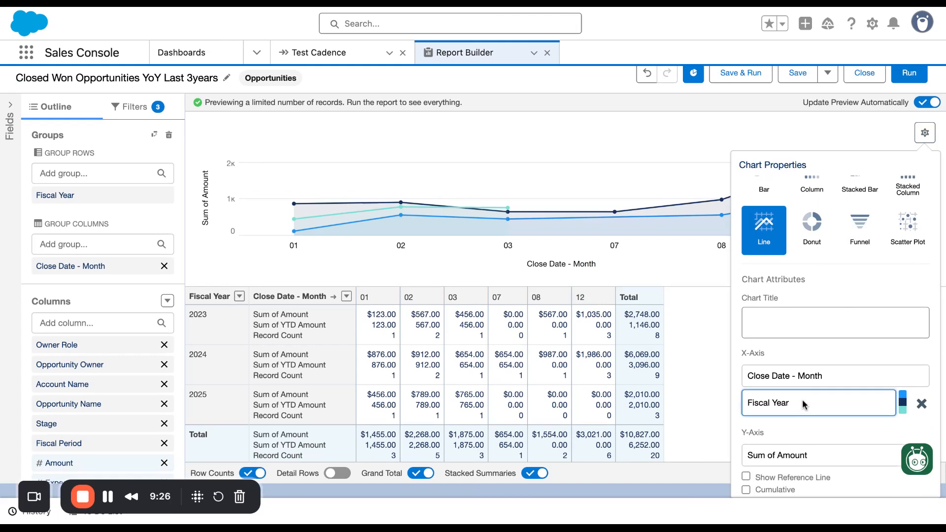
left_click(816, 455)
left_click(816, 469)
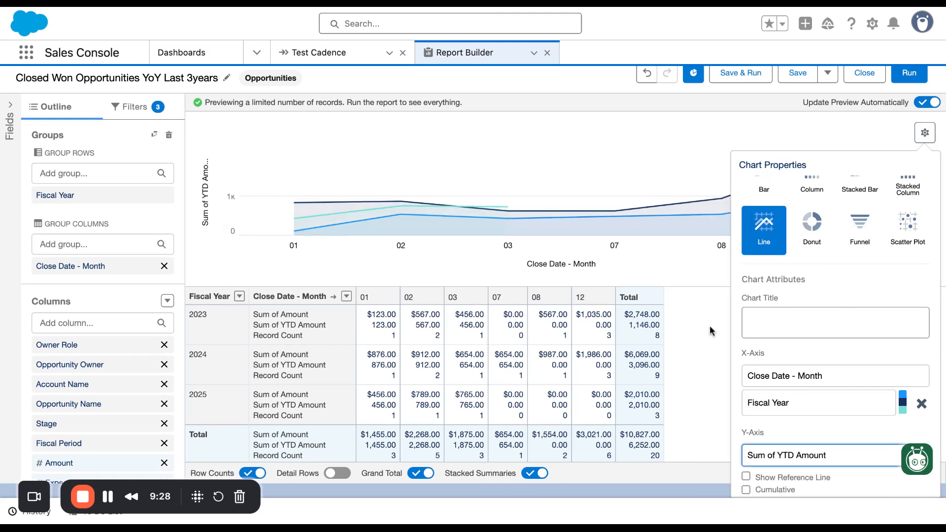
left_click(708, 330)
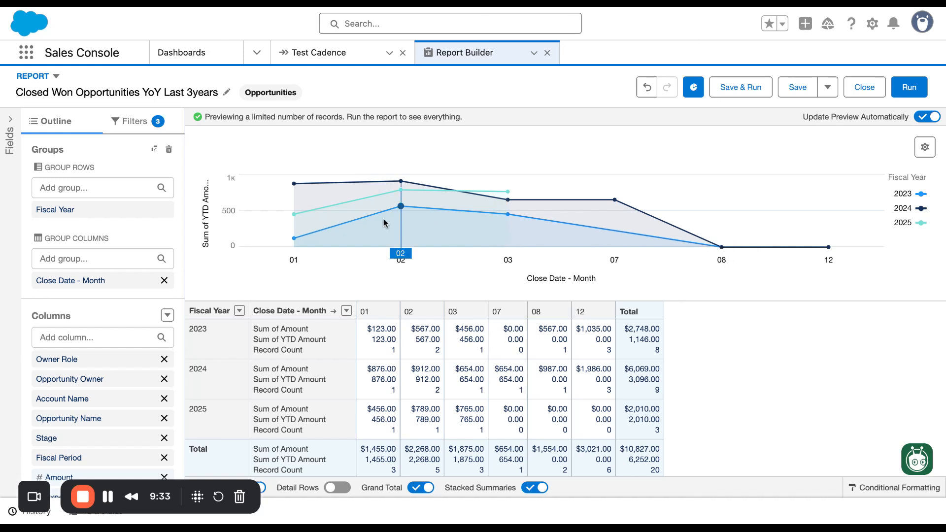
mouse_move(654, 229)
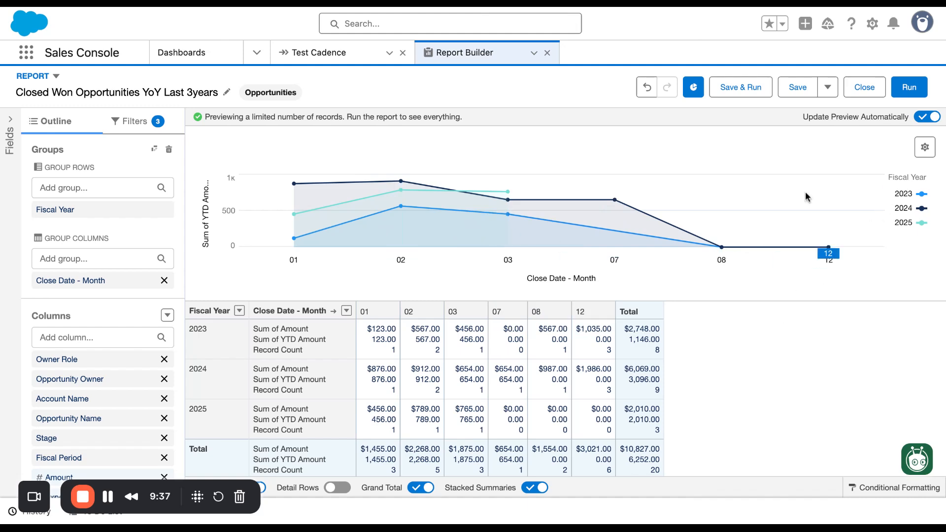
Run the report and examine the YTD Amount chart and the monthly summary table for each fiscal year
left_click(910, 87)
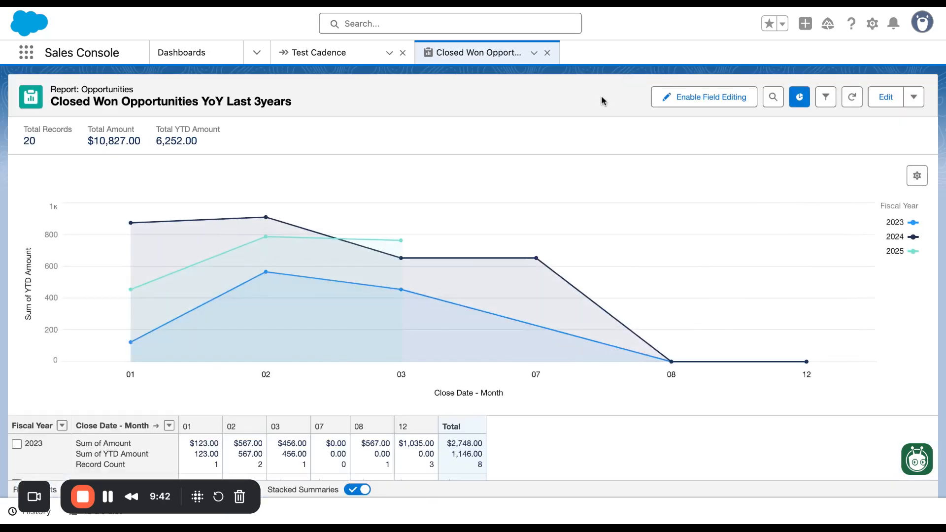
mouse_move(401, 240)
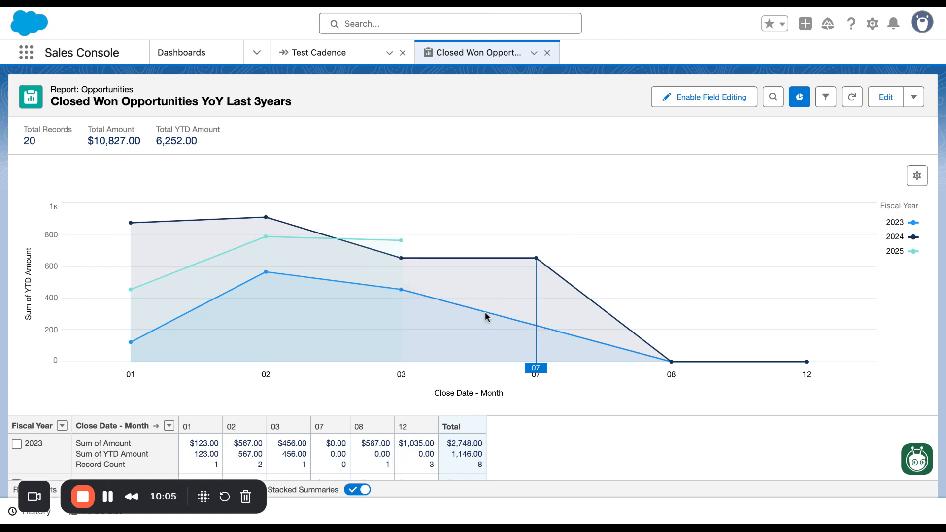
mouse_move(406, 300)
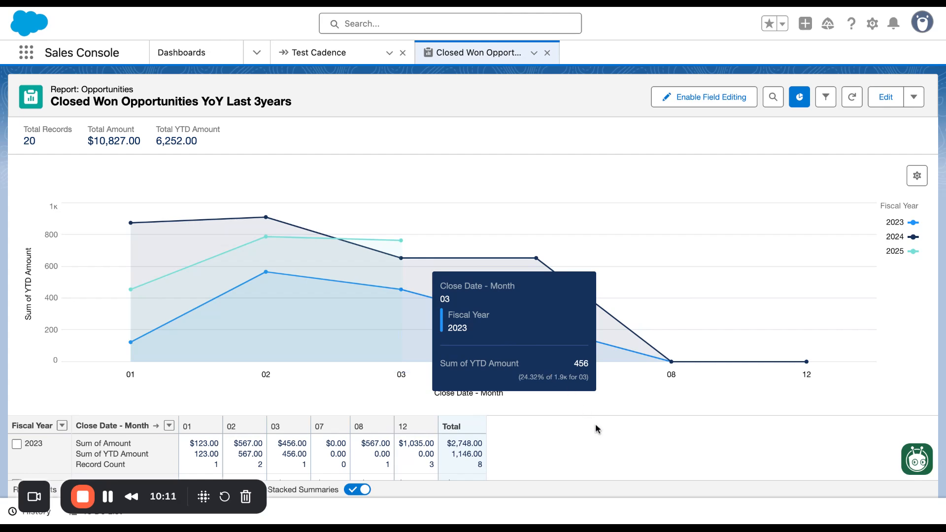
scroll(595, 424, "down", 3)
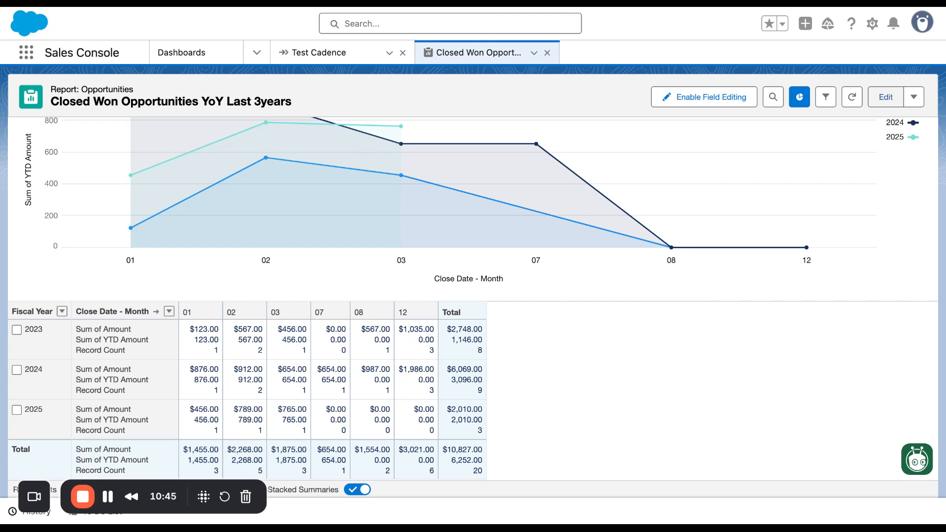
Reopen the report for editing and begin a new summary-level formula column
left_click(886, 97)
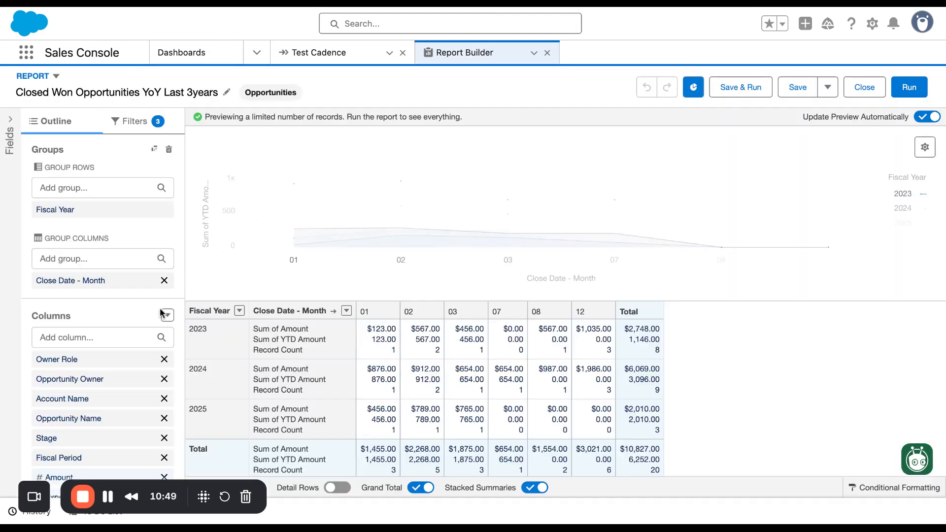
left_click(166, 316)
left_click(141, 362)
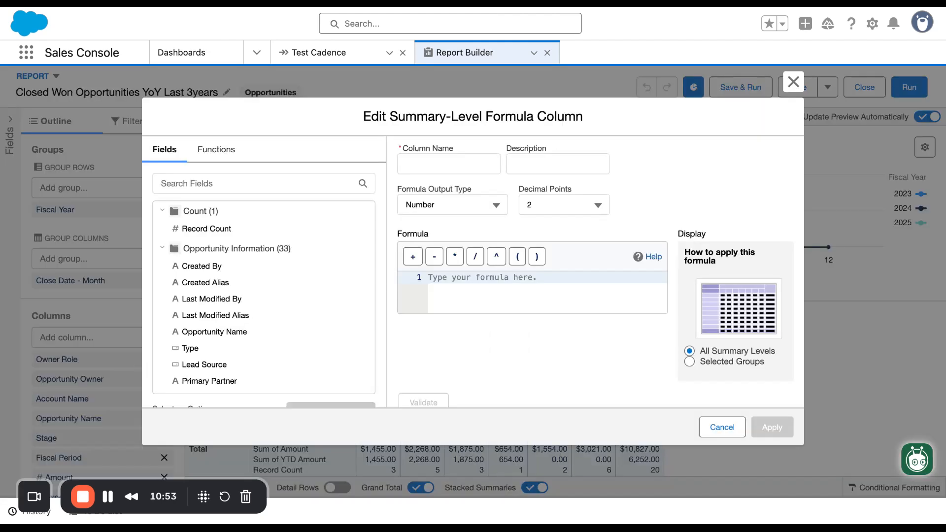
Name the formula column "YoY $$ Amount", describe it as "Year over year dollar amount", and set its output type to Currency
left_click(427, 163)
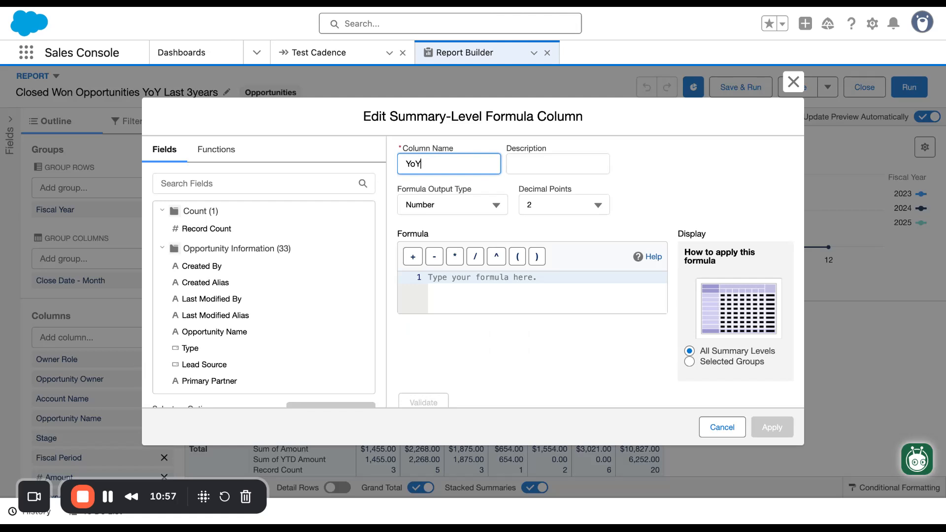
type("YoY $$ Amount")
key("Tab")
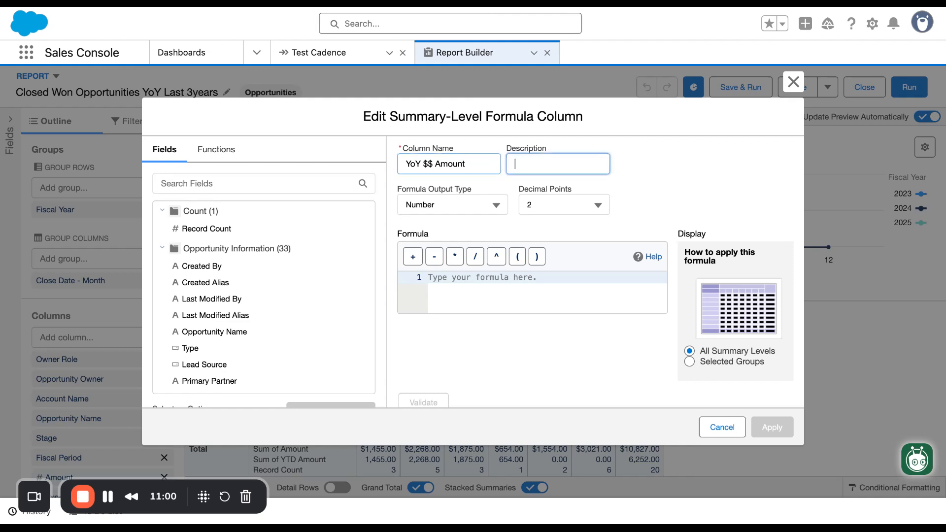
type("Year over")
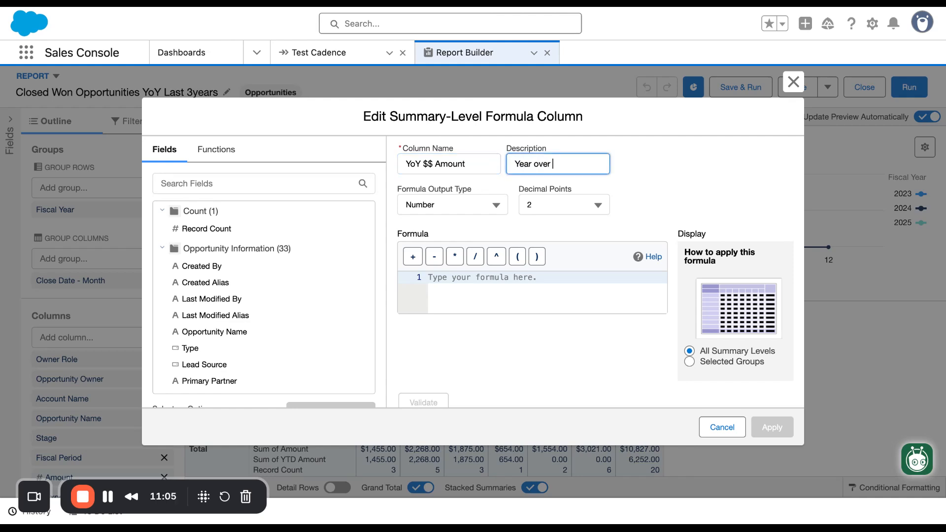
type(" year dollar amount")
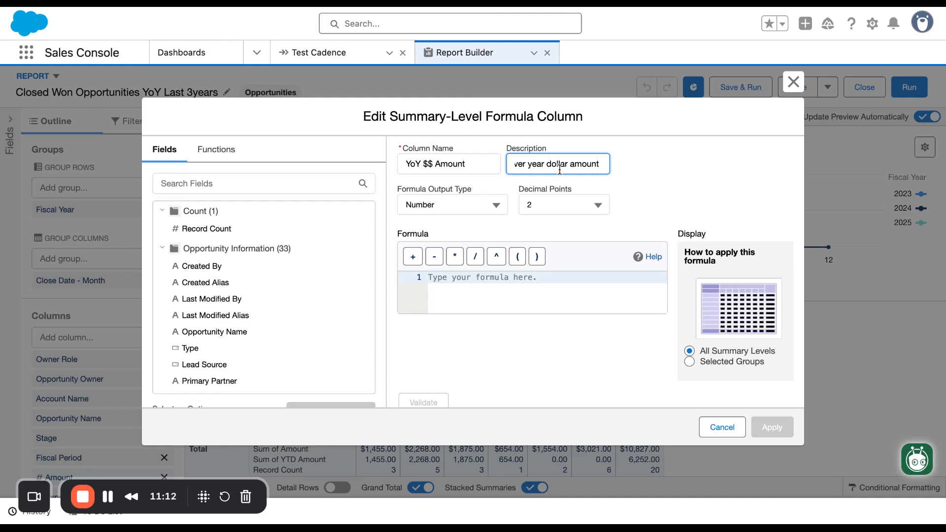
left_click(481, 213)
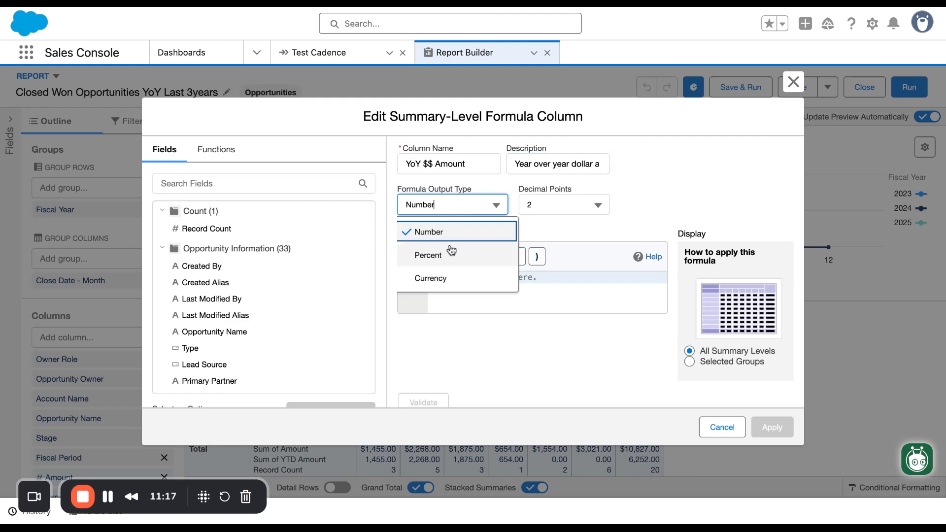
left_click(448, 278)
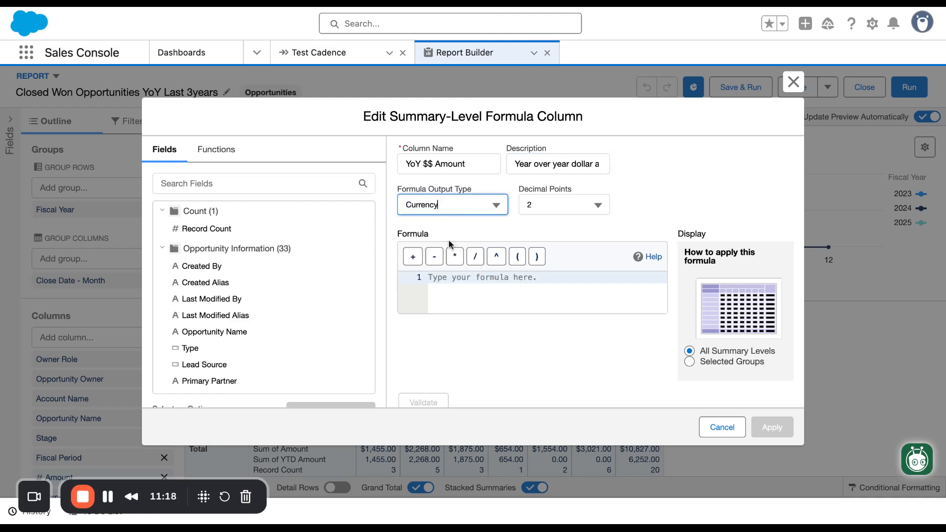
Write the formula as the sum of Amount minus a PREVGROUPVAL function with its placeholder arguments
left_click(459, 284)
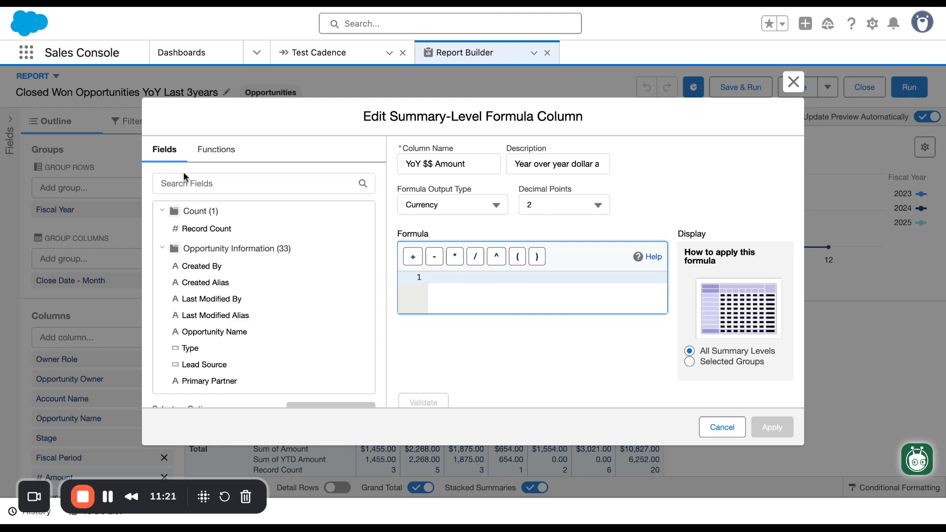
left_click(224, 177)
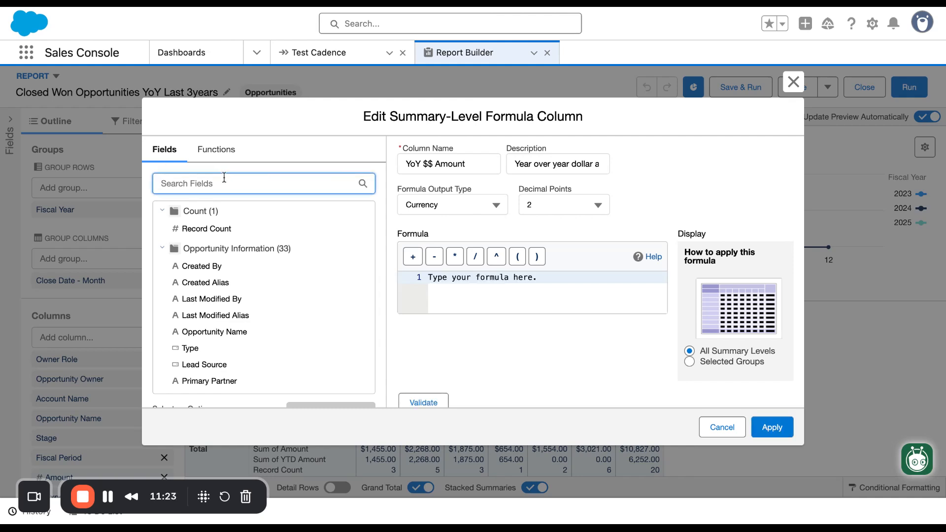
type("amount")
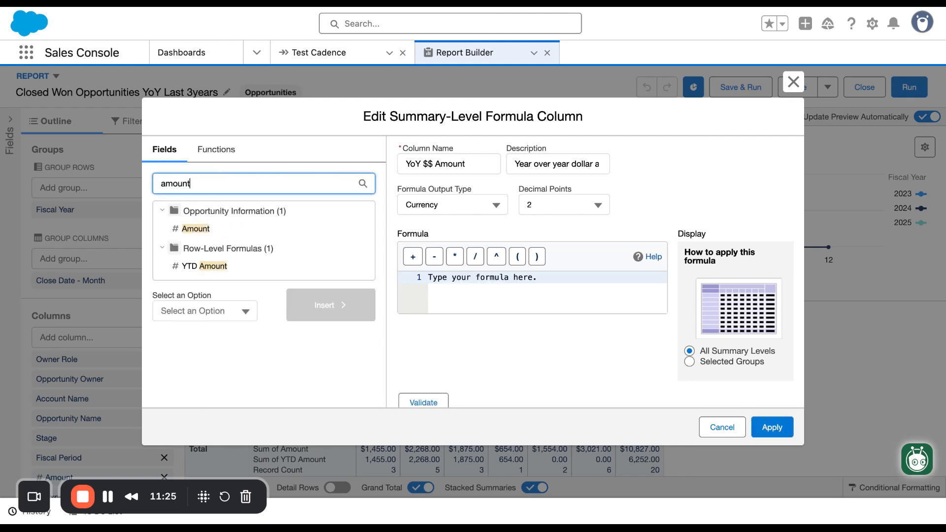
left_click(187, 238)
left_click(338, 314)
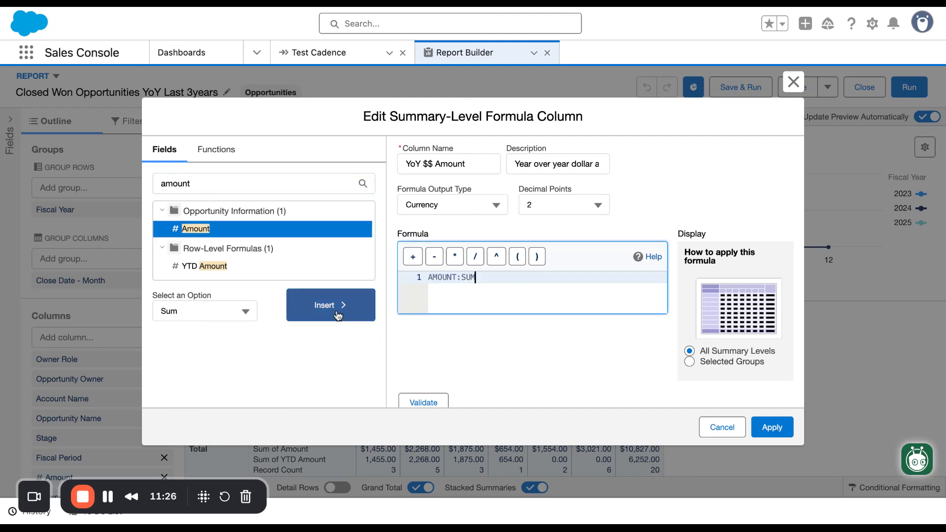
type("- Prevgroup")
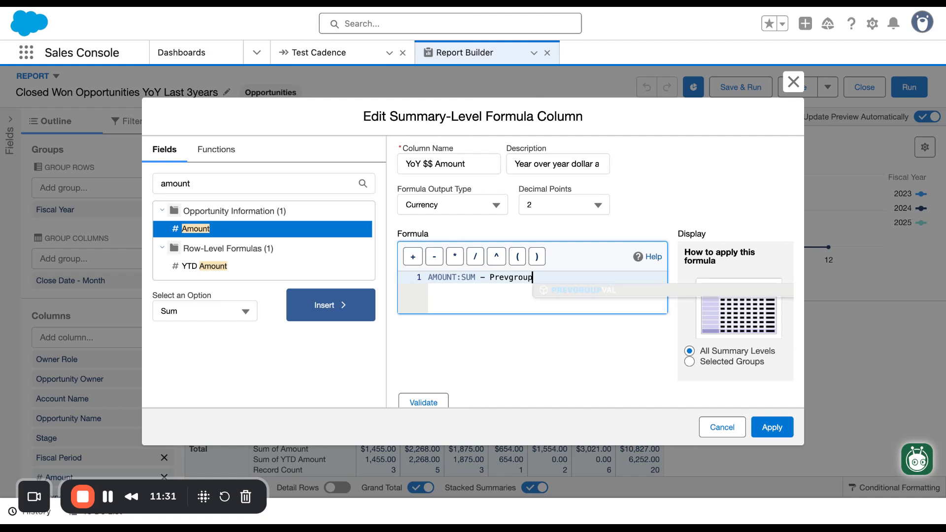
key("Return")
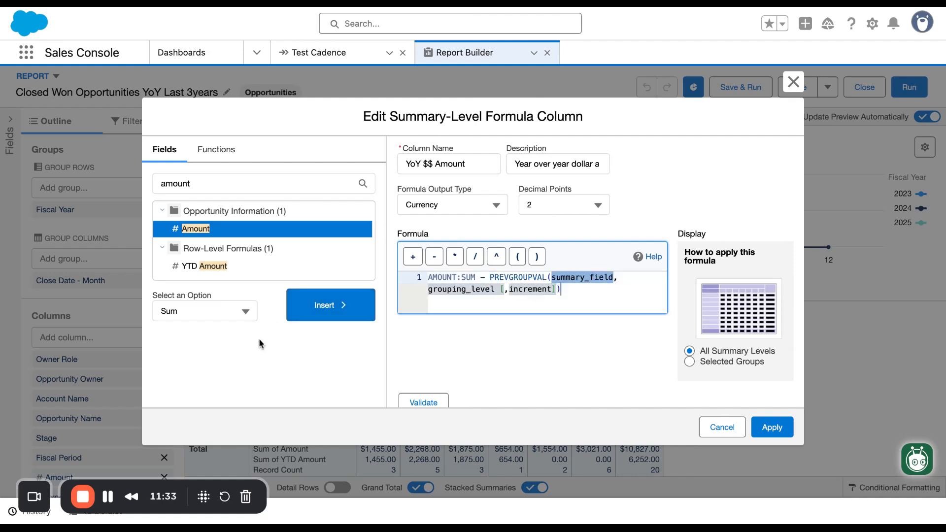
Fill in the PREVGROUPVAL arguments with AMOUNT:SUM, the Close Date - Month field as grouping level, and an increment of 1
left_click(313, 317)
left_click_drag(429, 289, 495, 289)
key("BackSpace")
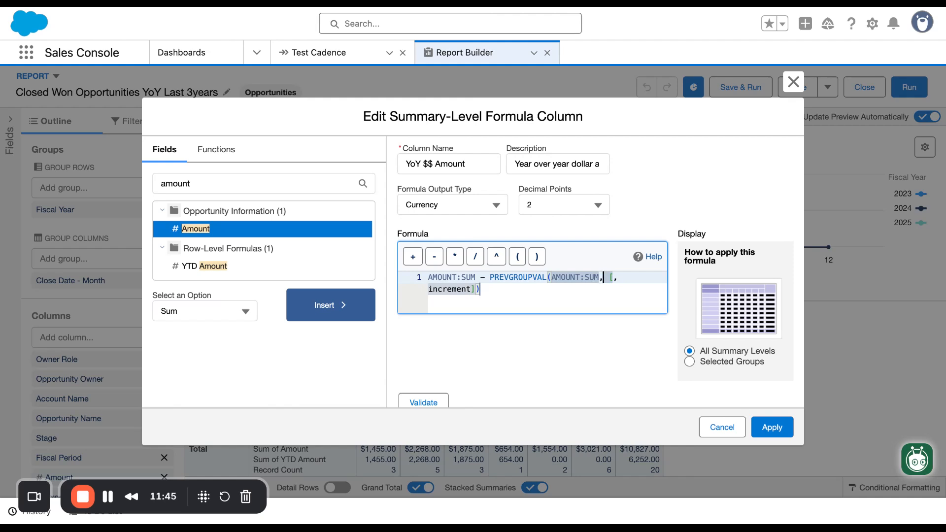
type("c")
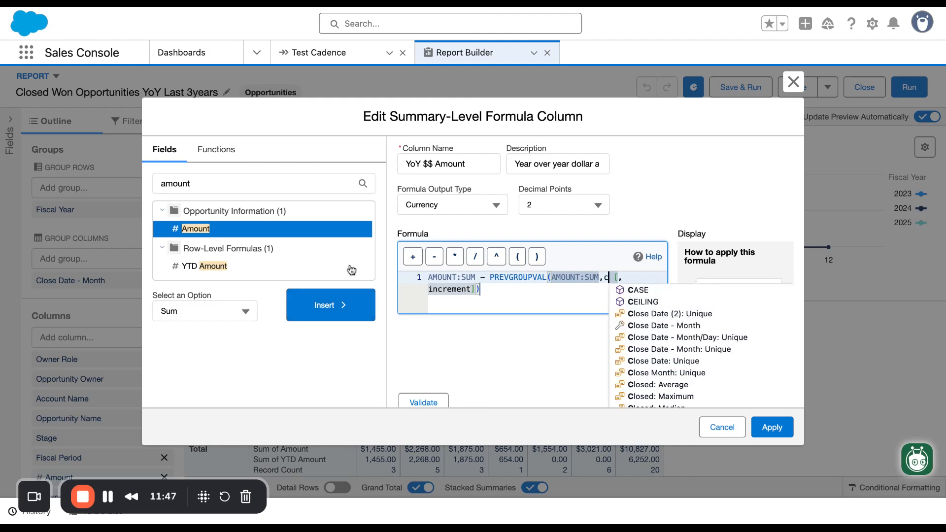
key("BackSpace")
type("month")
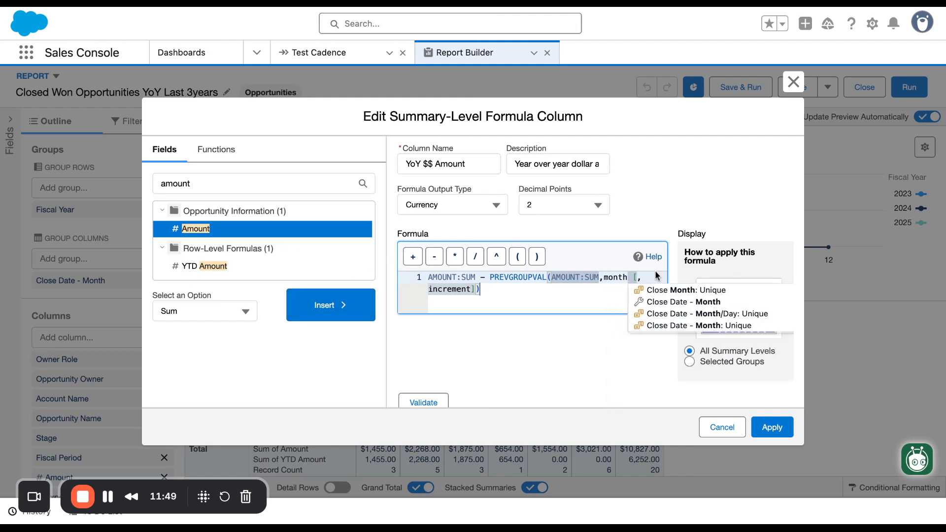
left_click(716, 302)
left_click(586, 289)
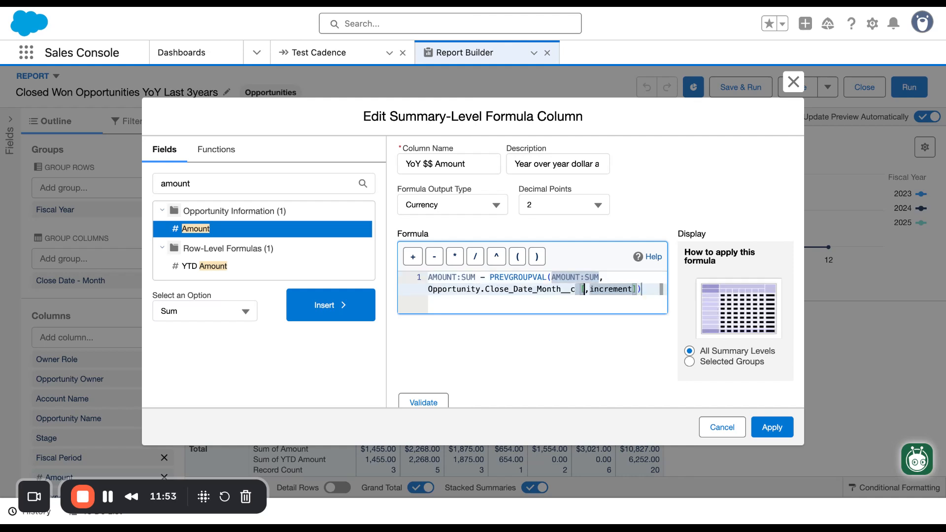
key("BackSpace")
double_click(598, 288)
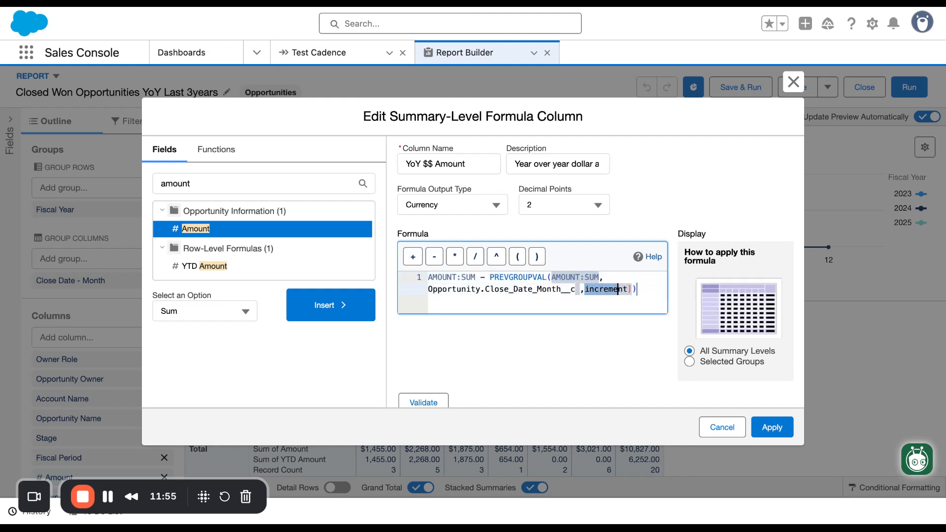
type("1")
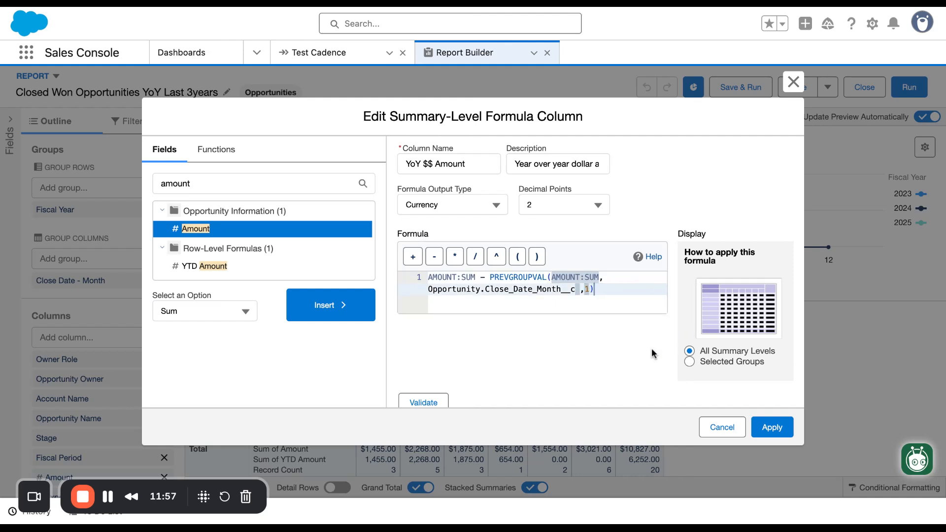
Display the formula only for the Fiscal Year row group and Close Date - Month column group, validate it and apply it
scroll(695, 338, "down", 3)
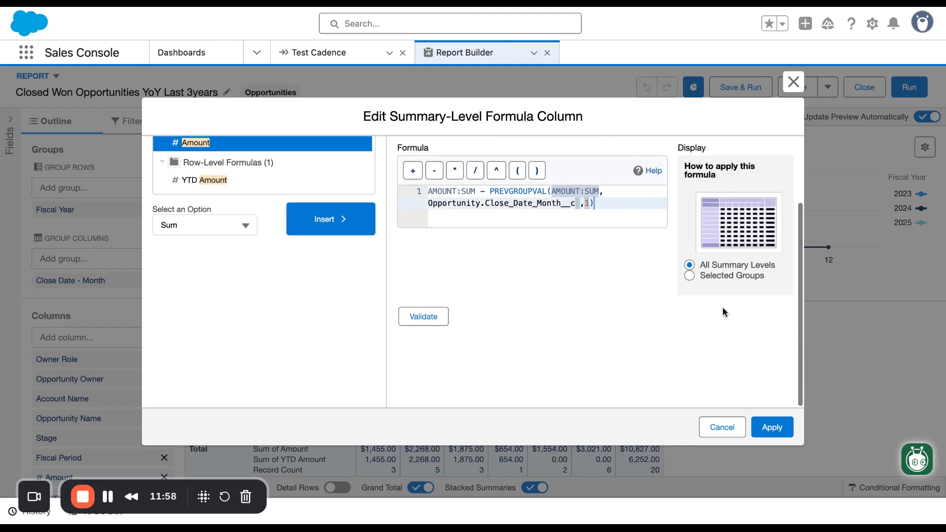
left_click(710, 276)
left_click(745, 321)
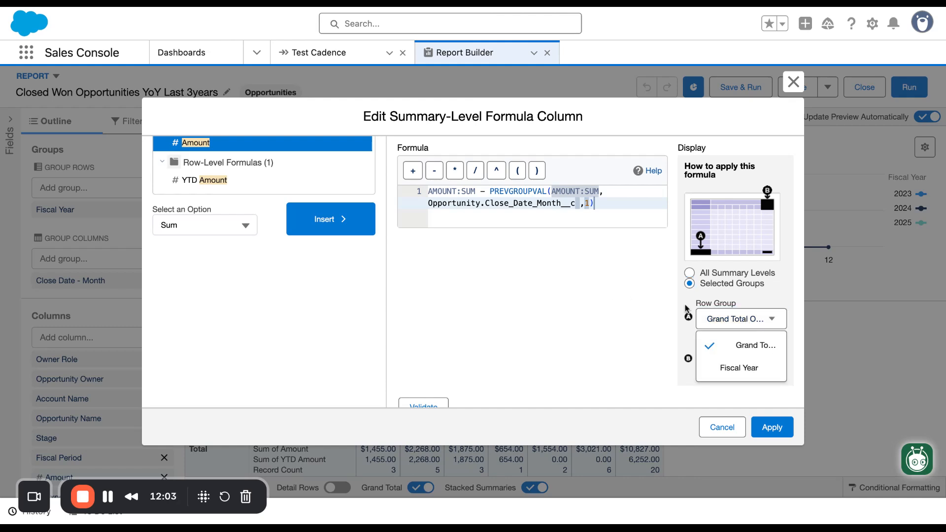
left_click(749, 369)
left_click(746, 357)
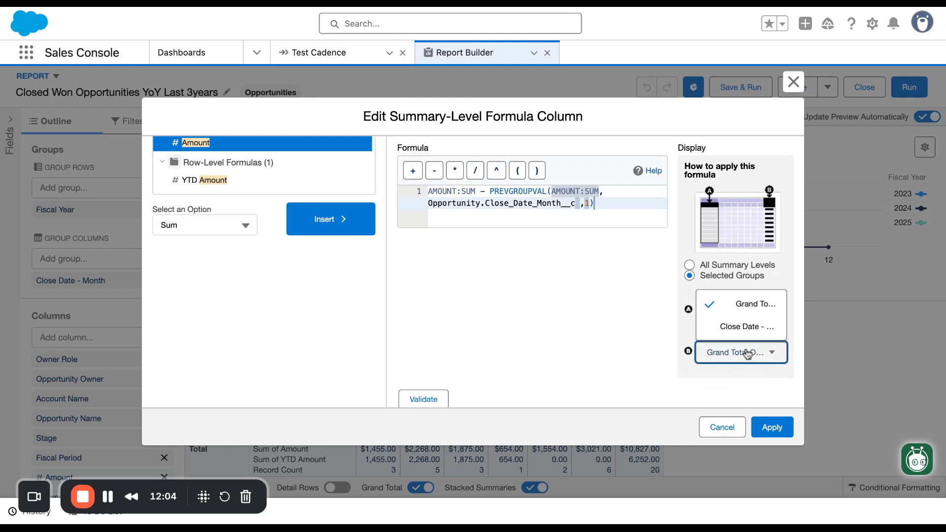
left_click(741, 332)
left_click(432, 393)
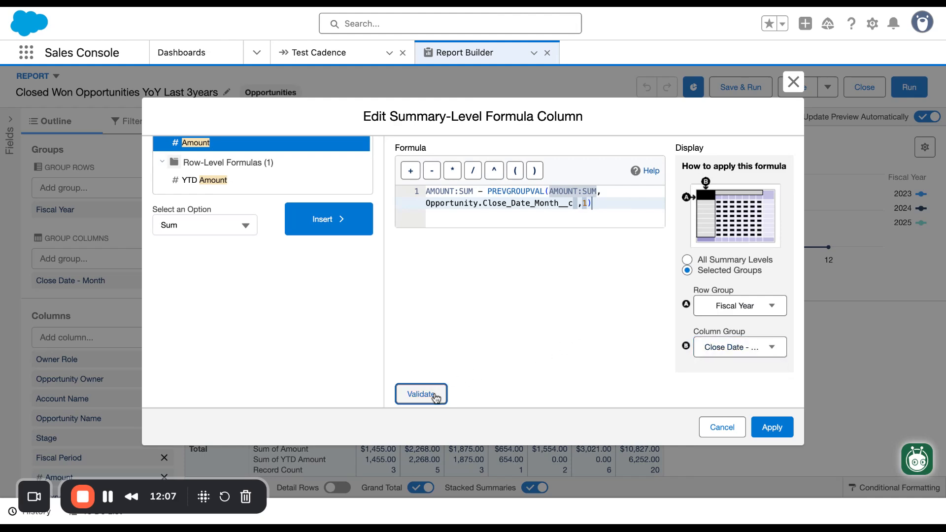
left_click(773, 428)
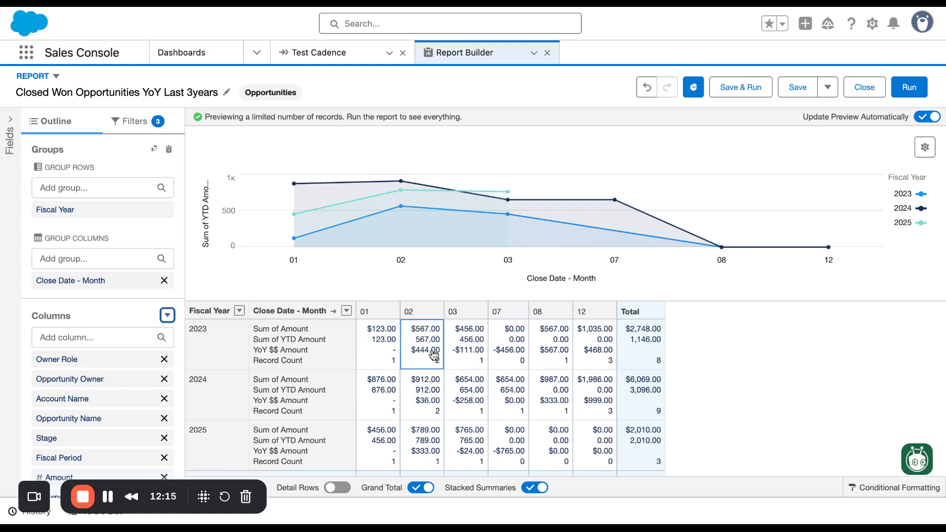
Change the grouping level in the YoY $$ Amount formula to FISCAL_YEAR, then validate and apply the revision
scroll(115, 333, "down", 1)
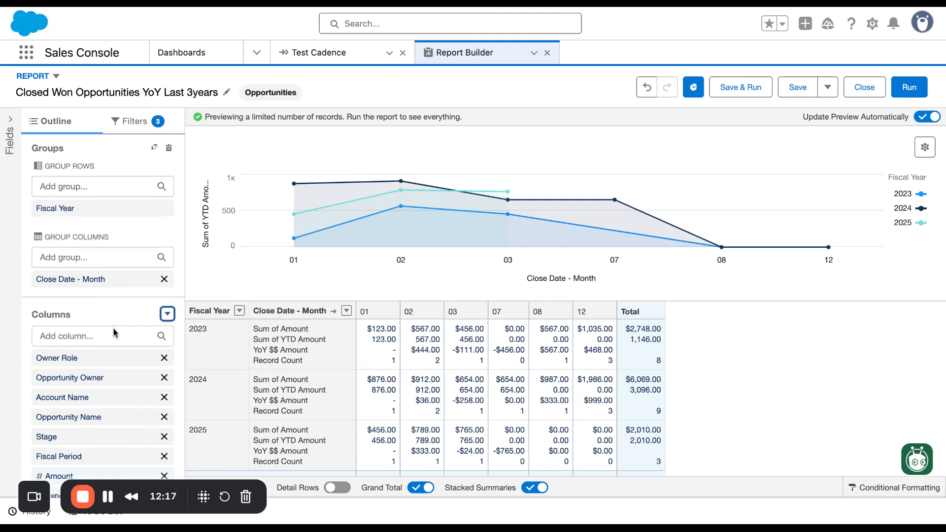
scroll(115, 334, "down", 5)
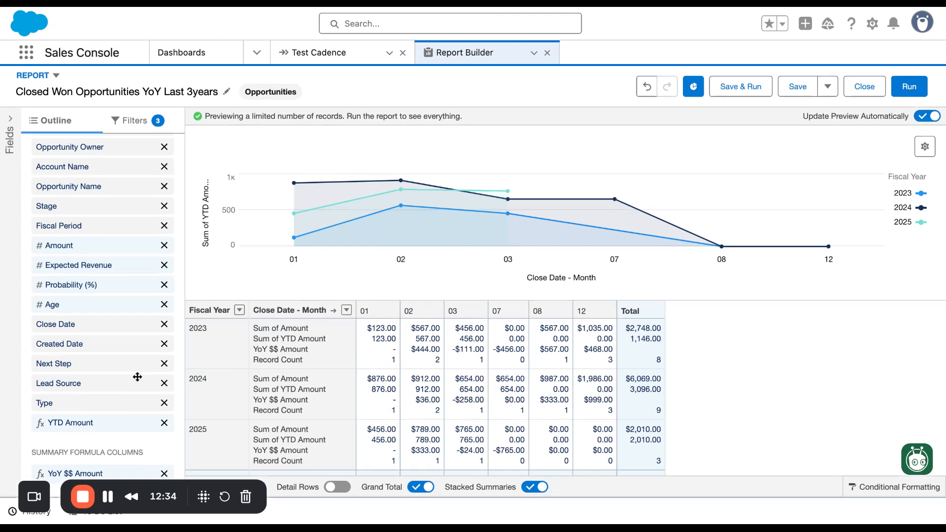
left_click(110, 474)
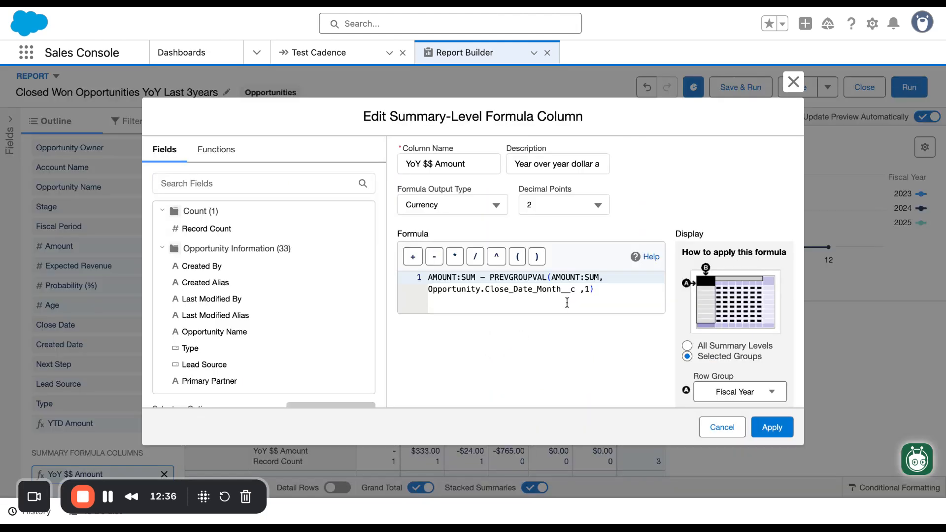
left_click_drag(575, 289, 428, 289)
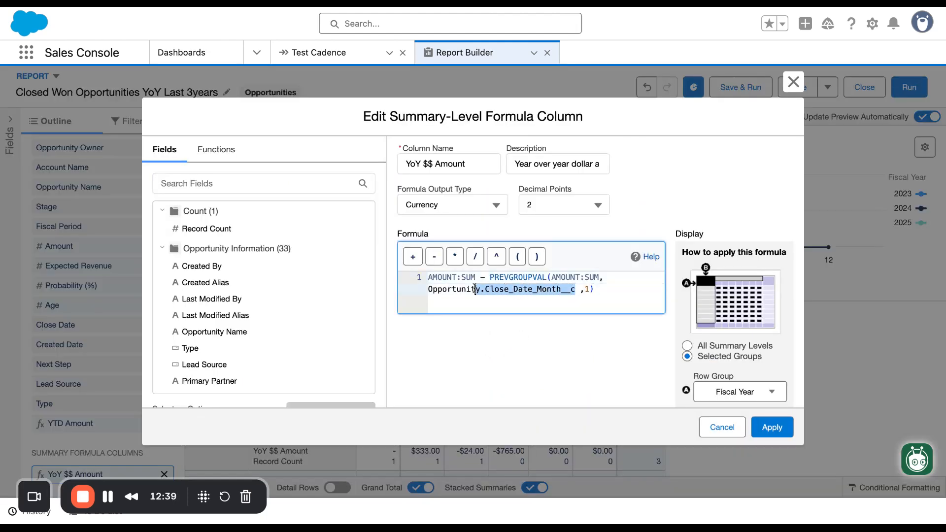
type("Oppor")
key("BackSpace")
key("BackSpace")
key("BackSpace")
key("BackSpace")
key("BackSpace")
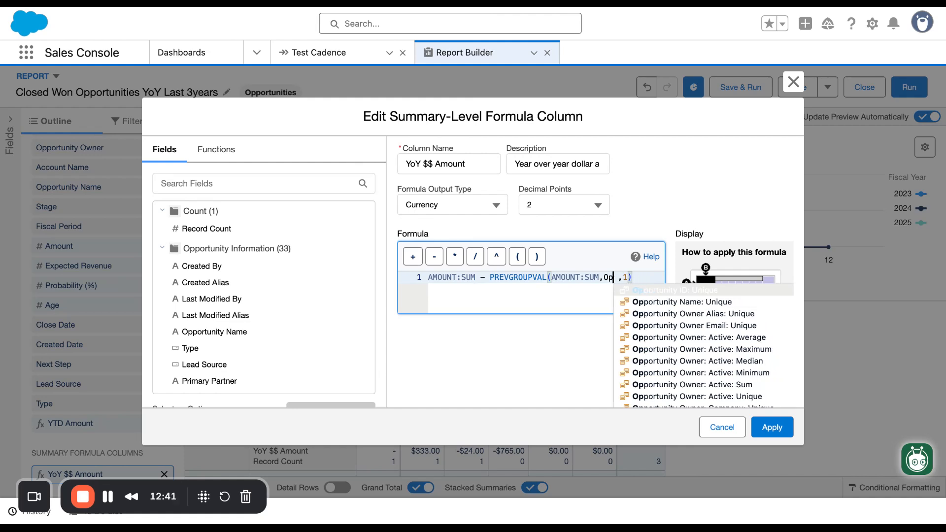
type("FISCAL_YEAR")
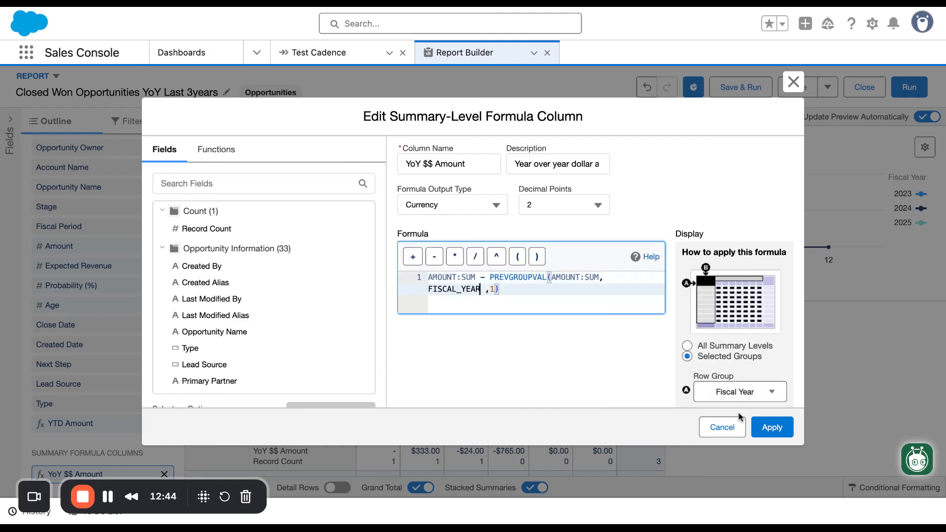
scroll(608, 367, "down", 3)
left_click(423, 384)
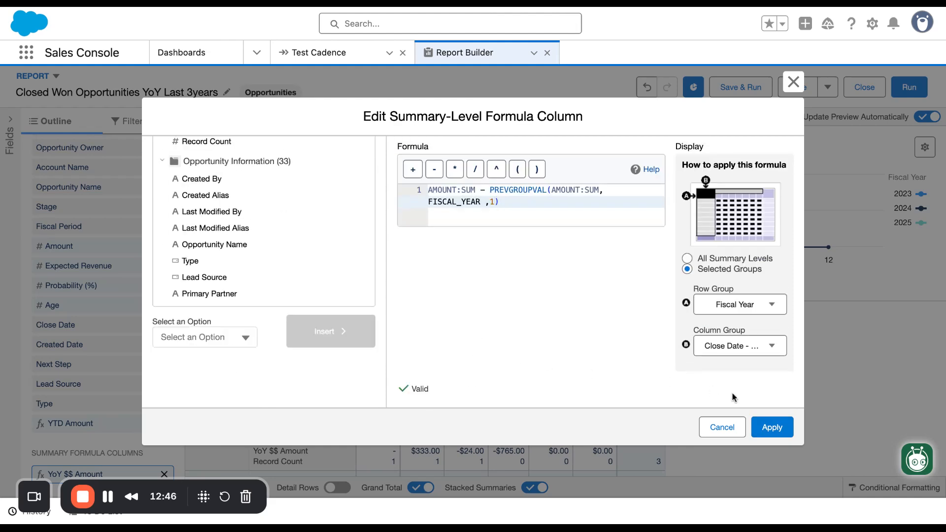
left_click(772, 428)
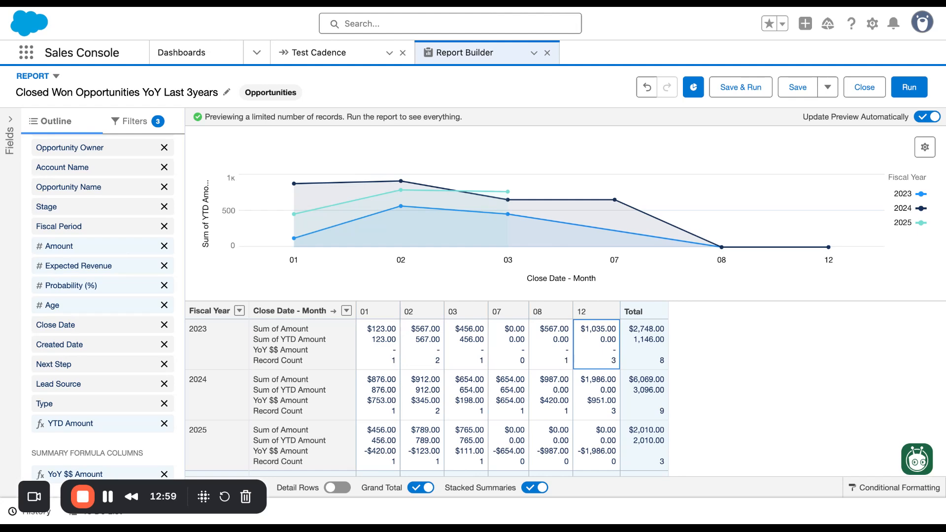
Save and run the report, and review the YoY $$ Amount rows by month for each fiscal year
left_click(756, 89)
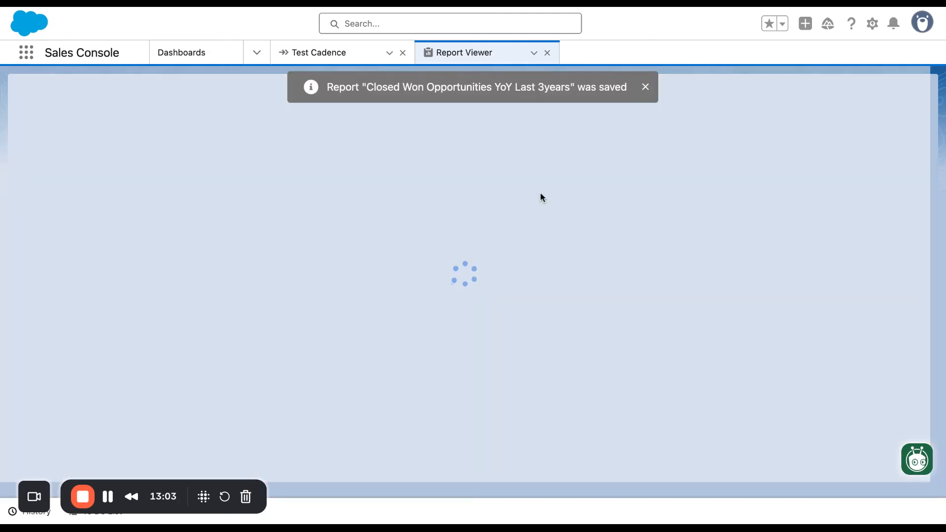
scroll(252, 408, "down", 2)
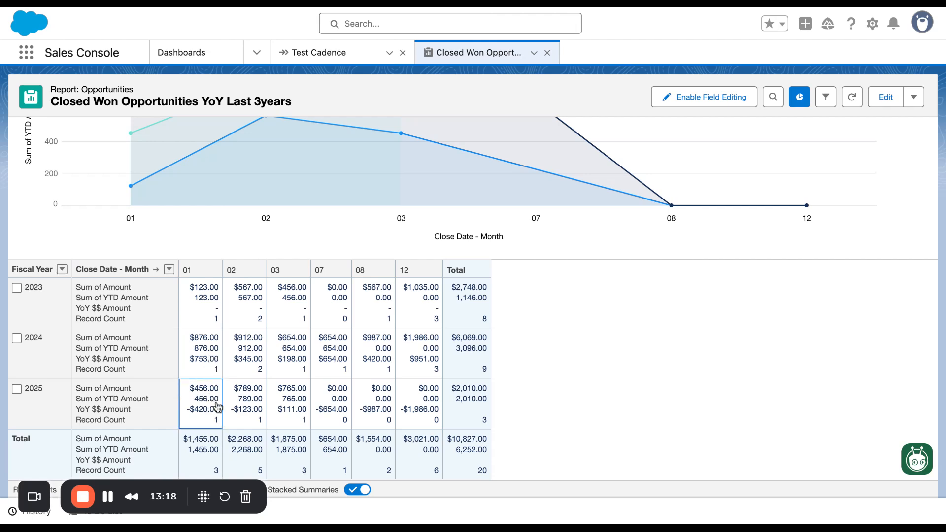
Reopen the report for editing and start a summary formula column named "YoY % Difference" with Percent as its output type
left_click(886, 109)
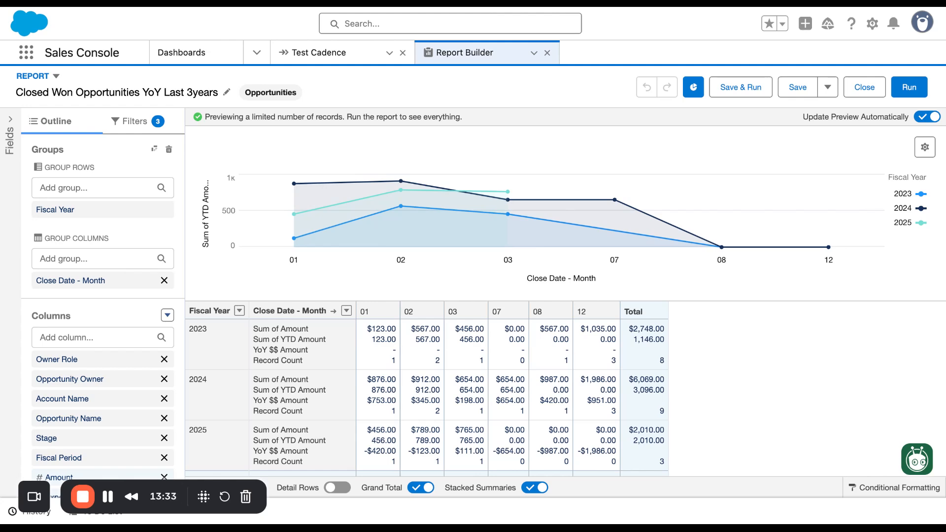
left_click(168, 316)
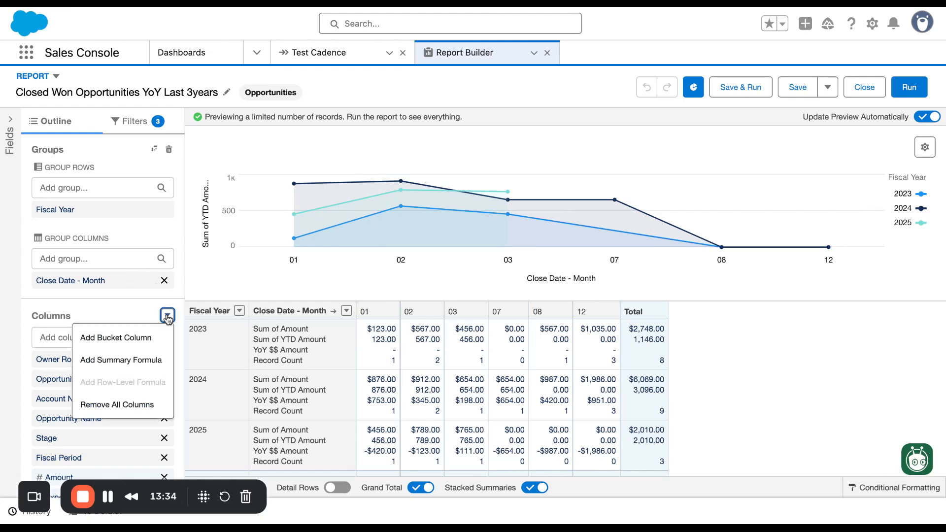
left_click(143, 365)
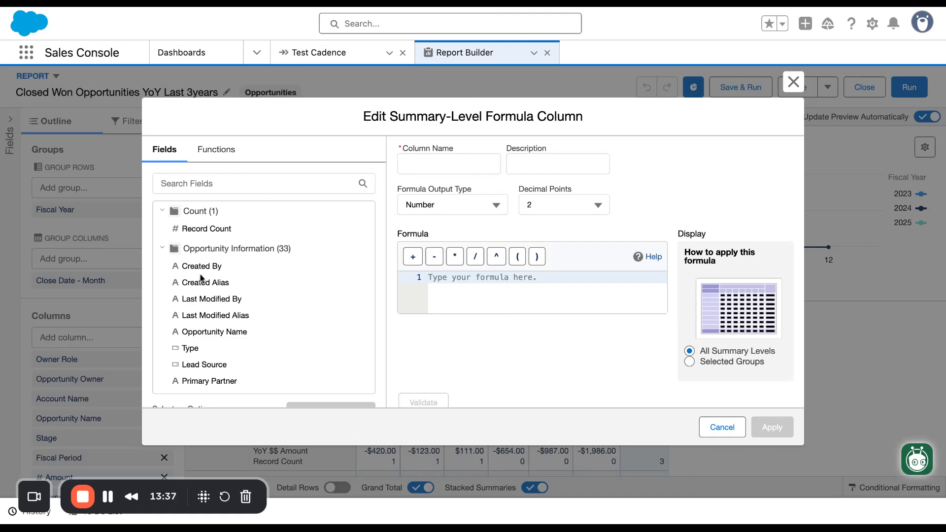
left_click(485, 157)
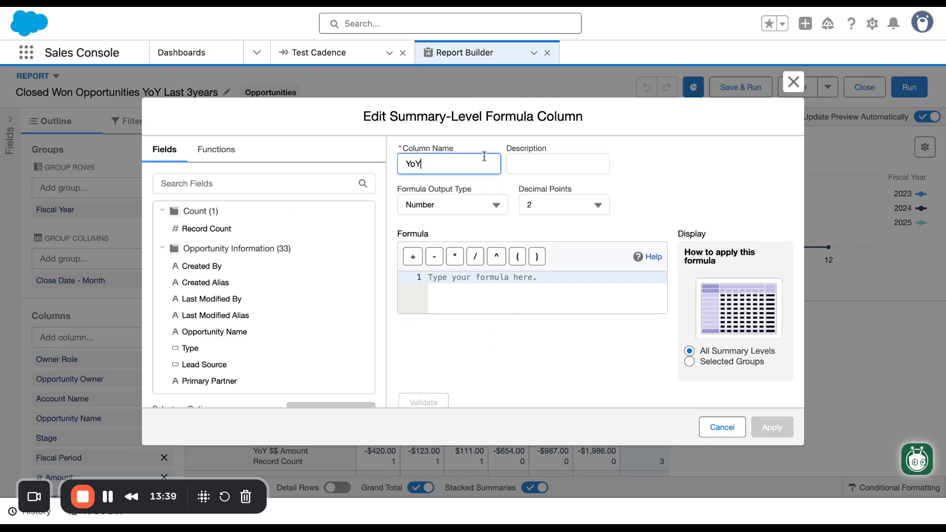
type("YoY % Difference")
left_click(498, 205)
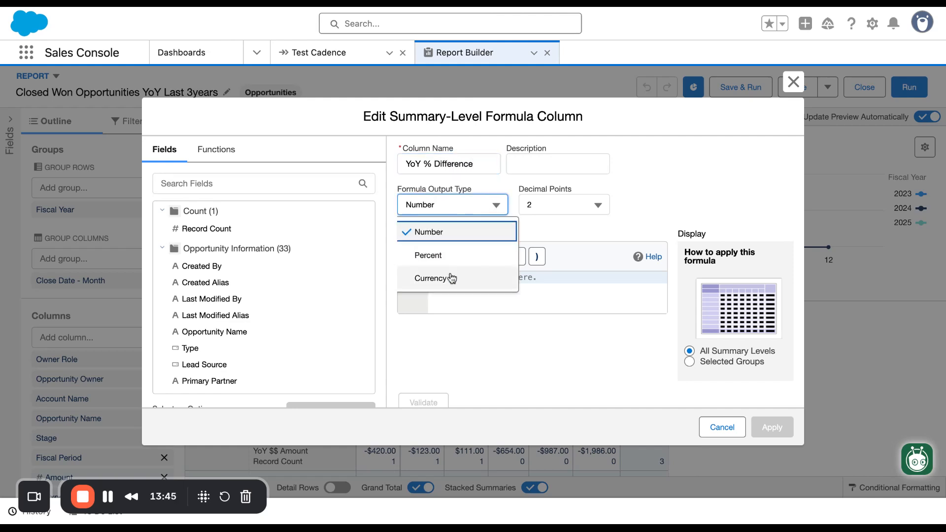
left_click(448, 254)
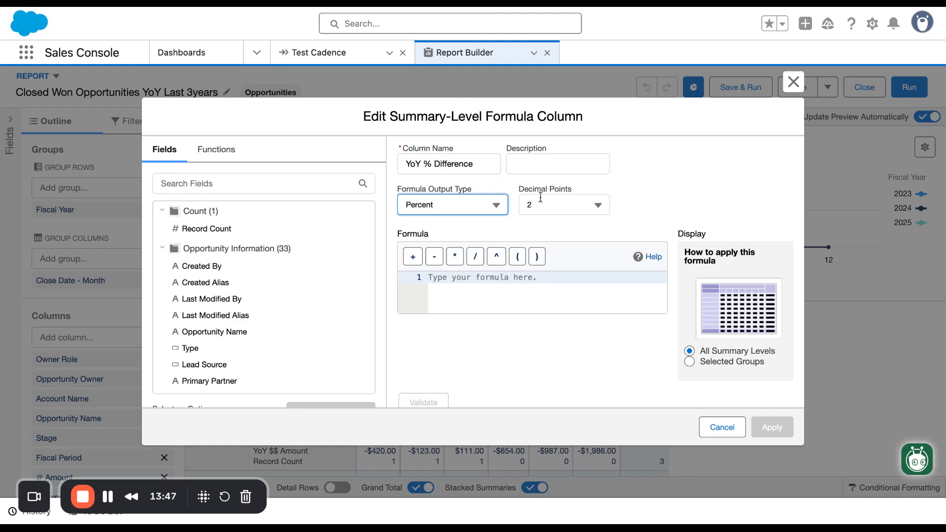
Begin the YoY % Difference formula with an opening parenthesis, the sum of Amount (AMOUNT:SUM) and a minus sign
left_click(532, 281)
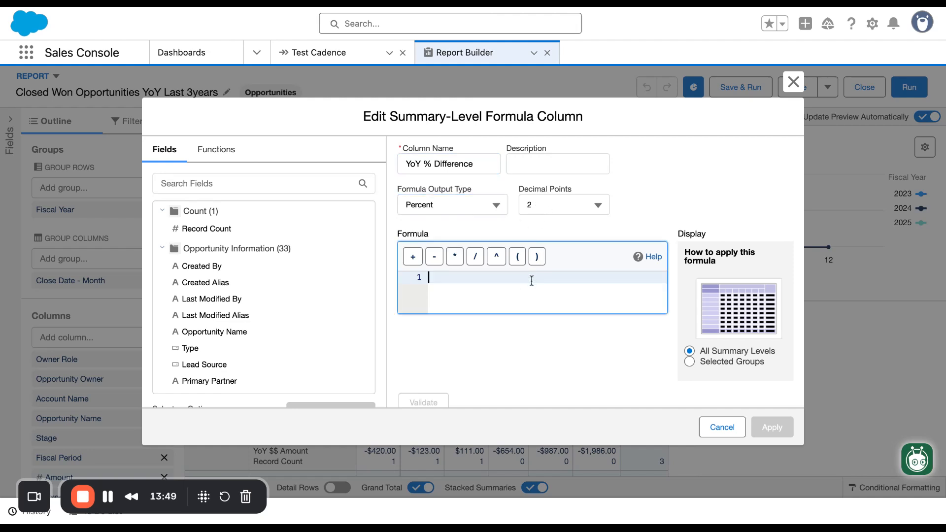
type("(")
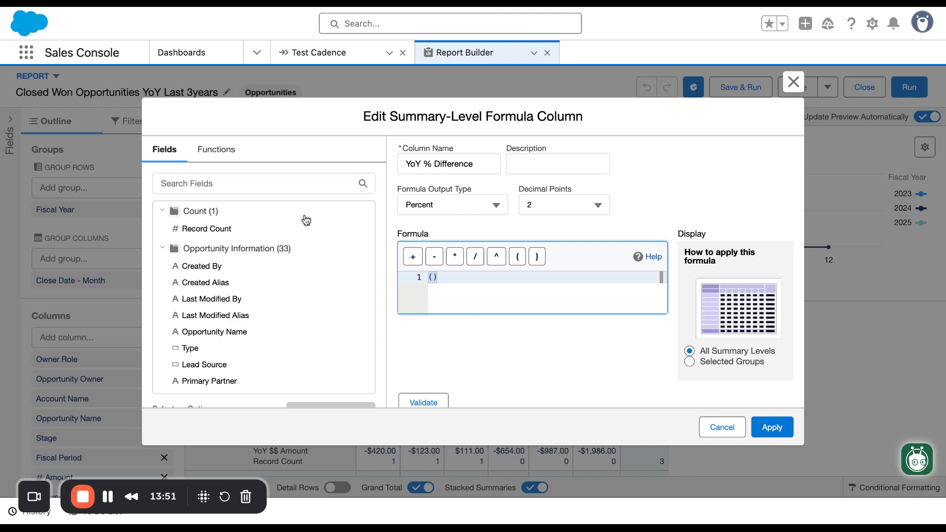
left_click(249, 182)
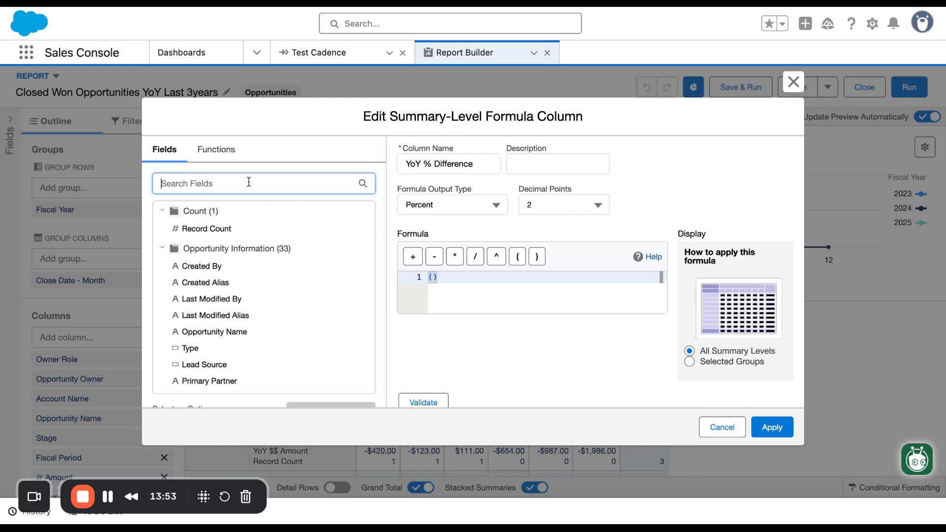
type("amount")
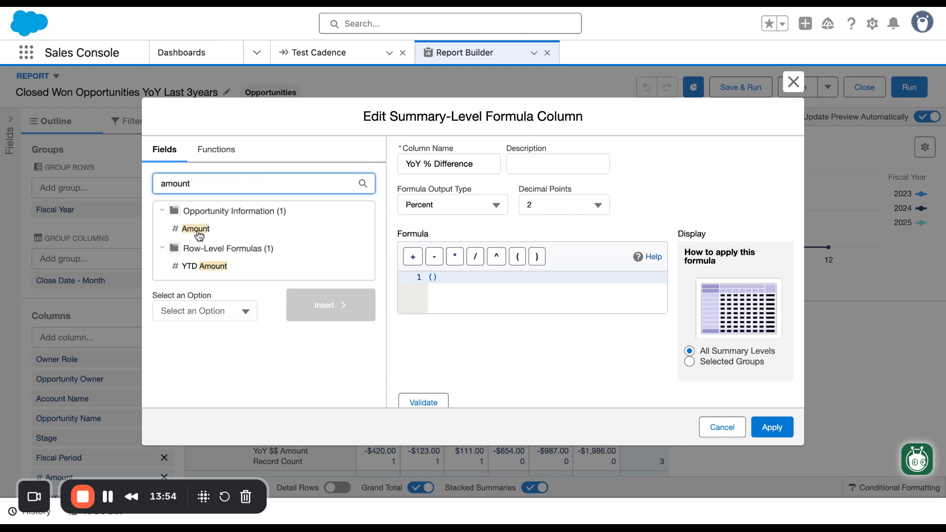
left_click(197, 231)
left_click(339, 317)
type("- ")
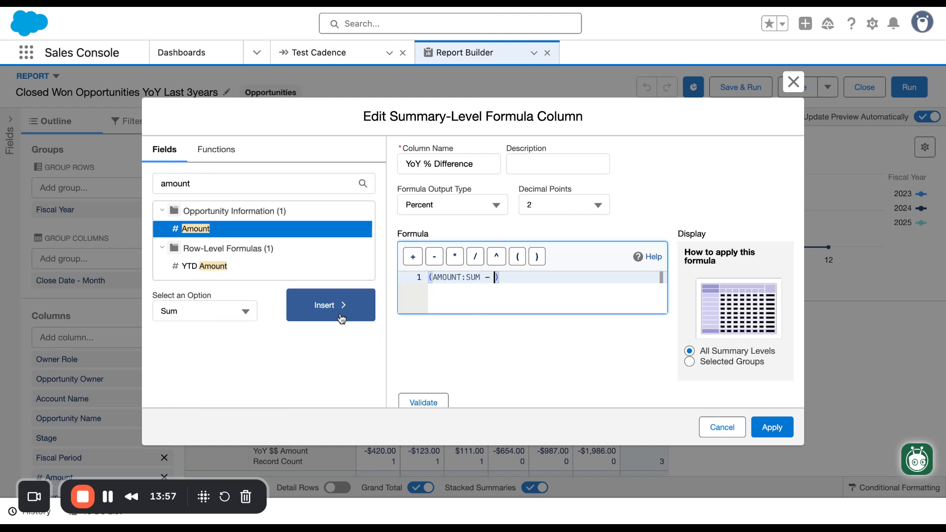
Subtract a PREVGROUPVAL function with AMOUNT:SUM as its summary field and FISCAL_YEAR as its grouping level
type("Prevgroup")
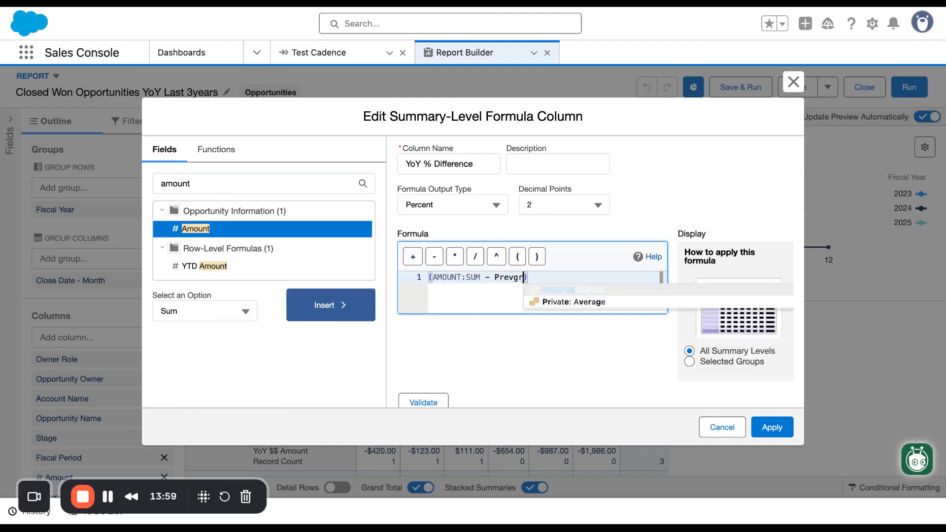
key("Return")
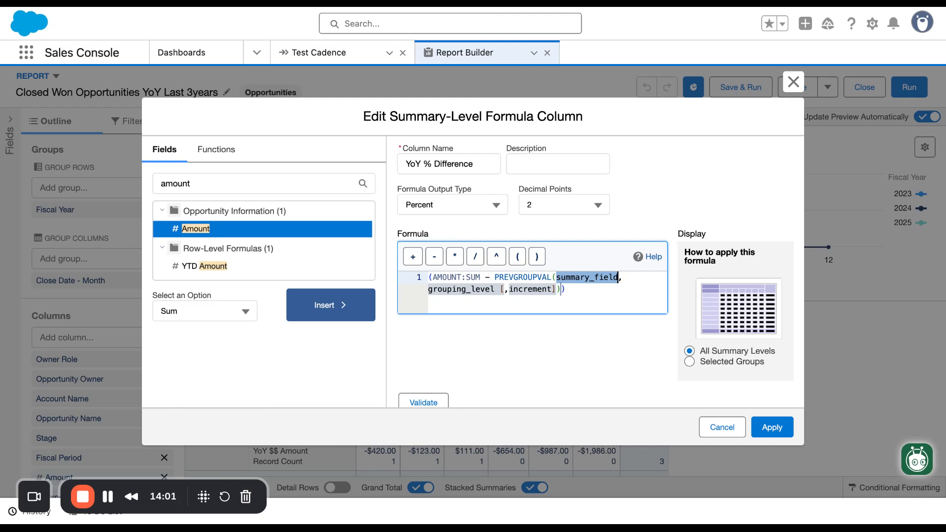
left_click(339, 314)
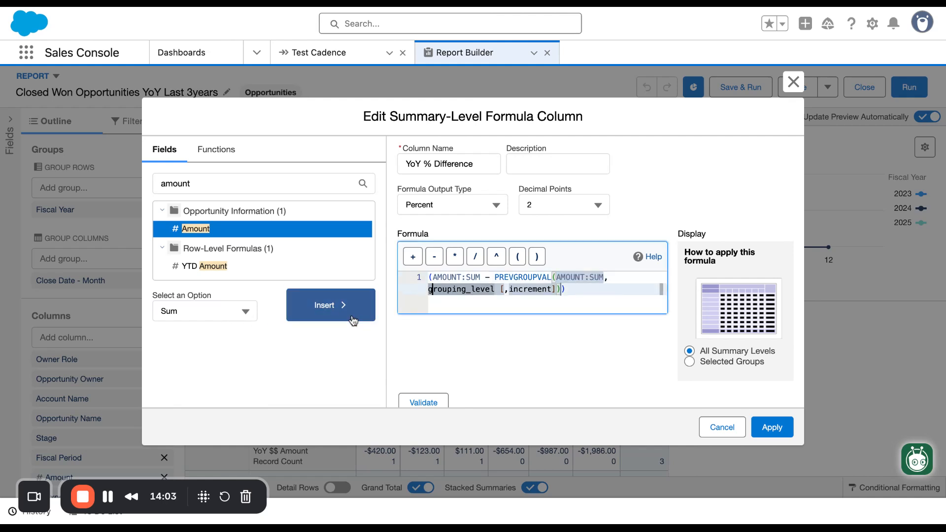
key("shift+Right")
key("shift+Right")
key("shift+Right")
key("shift+Right")
key("shift+Right")
key("shift+Right")
key("shift+Right")
key("shift+Right")
key("shift+Right")
key("shift+Right")
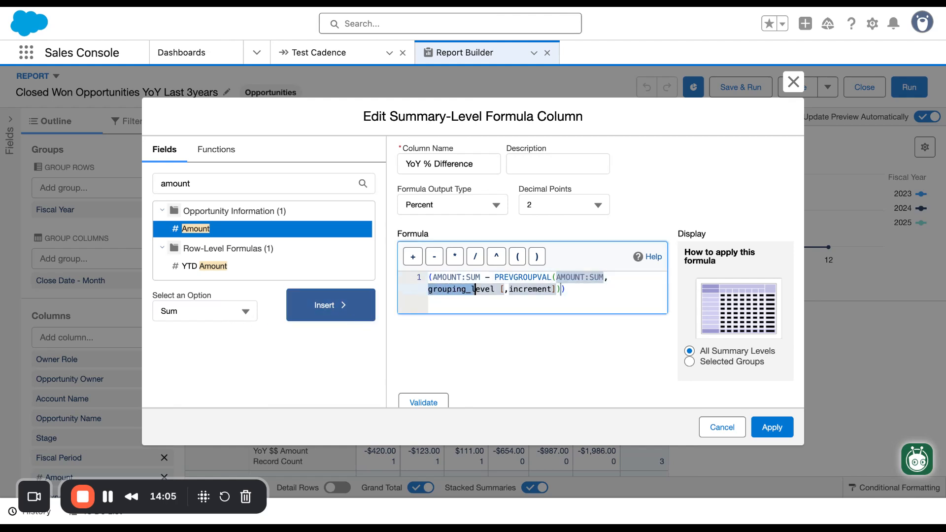
key("shift+Right")
key("shift+Right")
key("shift+Right")
key("shift+Right")
key("BackSpace")
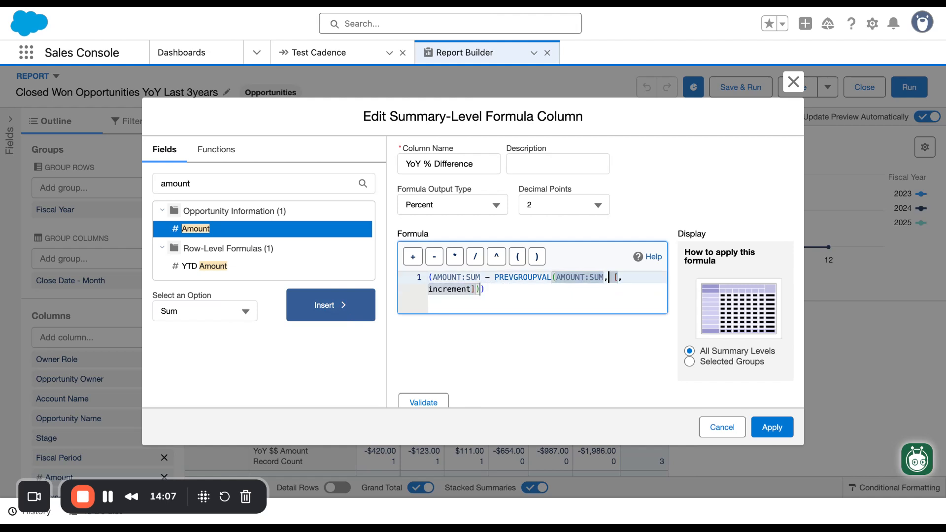
type("year")
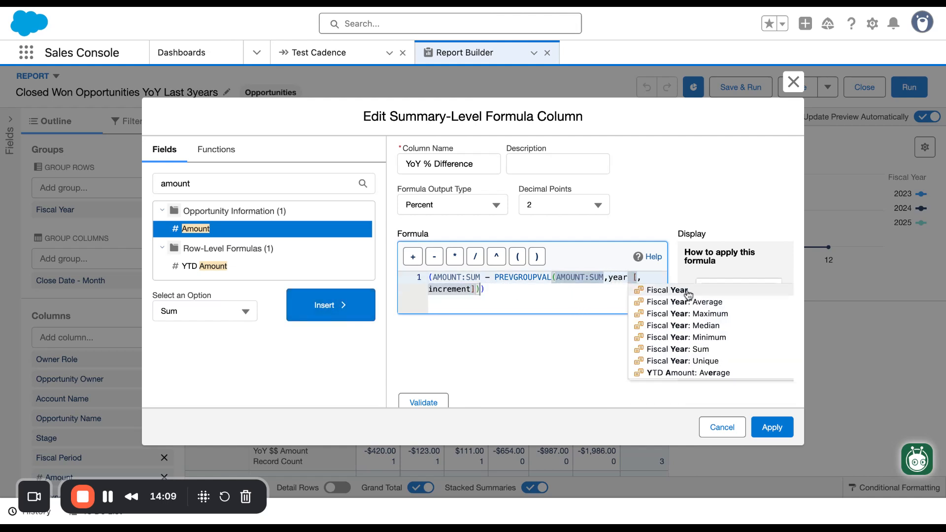
left_click(688, 295)
Replace the optional increment placeholder and its brackets in the subtracted PREVGROUPVAL with 1
key("Right")
key("Right")
key("BackSpace")
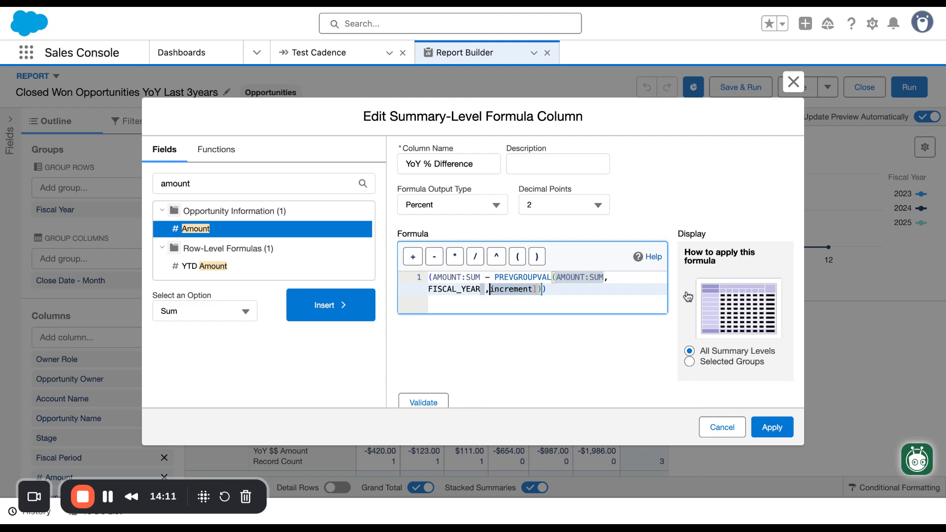
double_click(494, 289)
left_click_drag(490, 289, 523, 289)
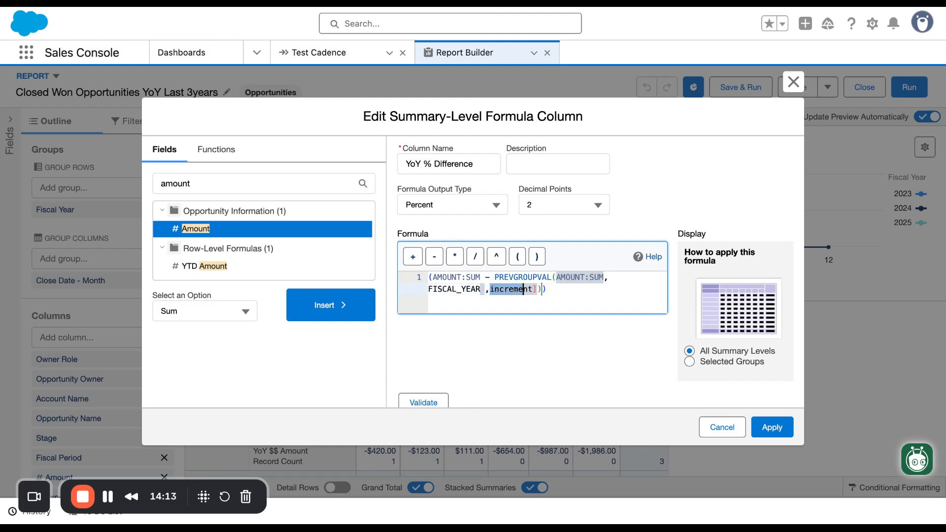
type("1")
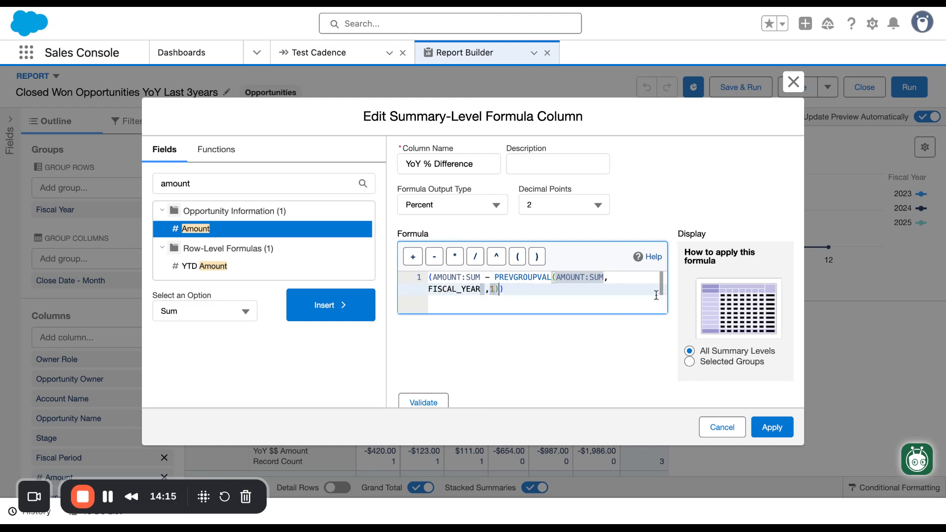
Divide the parenthesized difference by a second PREVGROUPVAL function with AMOUNT:SUM as its summary field
left_click(625, 295)
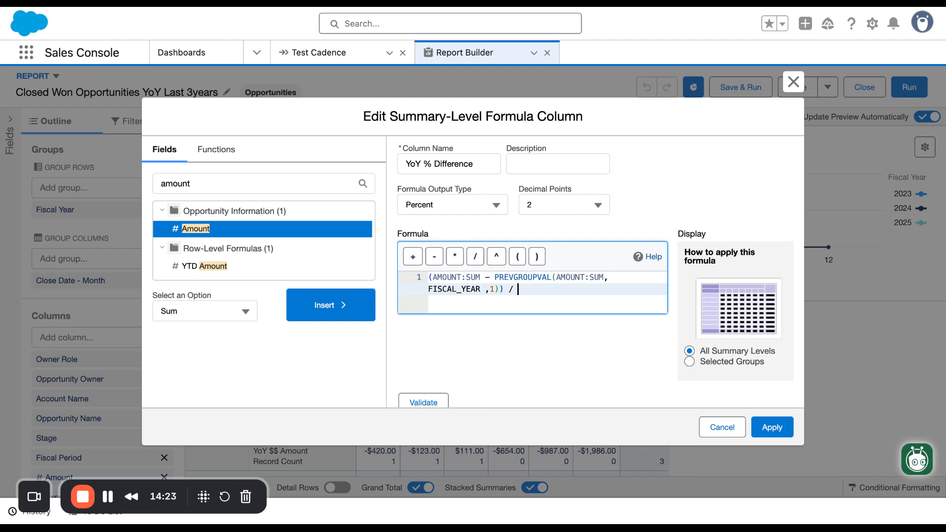
type("Prevgroup")
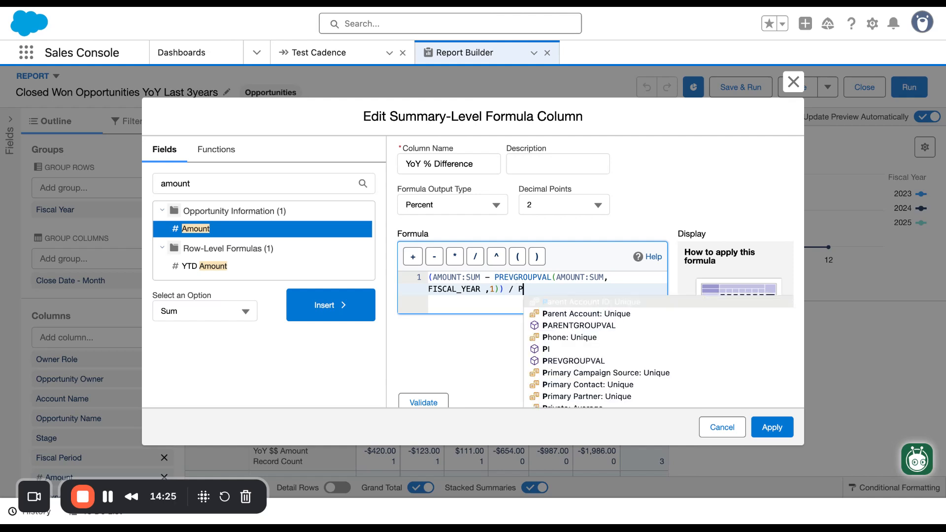
key("Return")
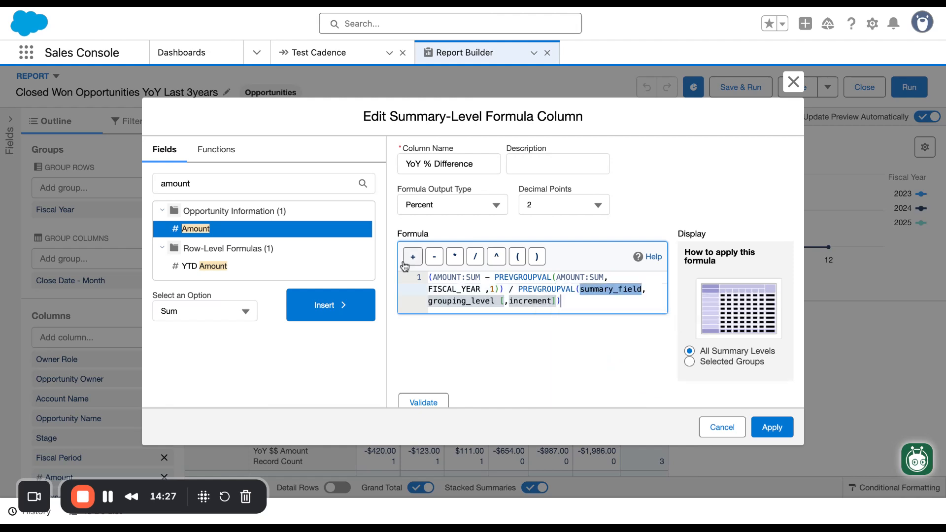
left_click(339, 311)
key("Right")
key("Right")
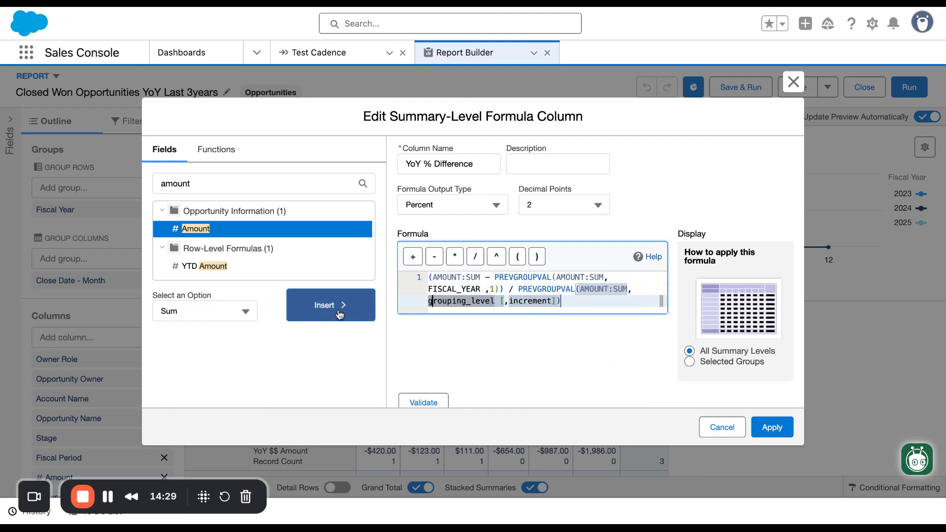
Set the grouping level of the divisor's PREVGROUPVAL function to FISCAL_YEAR
key("Left")
key("shift+Right")
key("shift+Right")
key("shift+Right")
key("shift+Right")
key("shift+Right")
key("shift+Right")
key("shift+Right")
key("shift+Right")
key("shift+Right")
key("shift+Right")
key("shift+Right")
key("shift+Right")
key("shift+Right")
key("shift+Right")
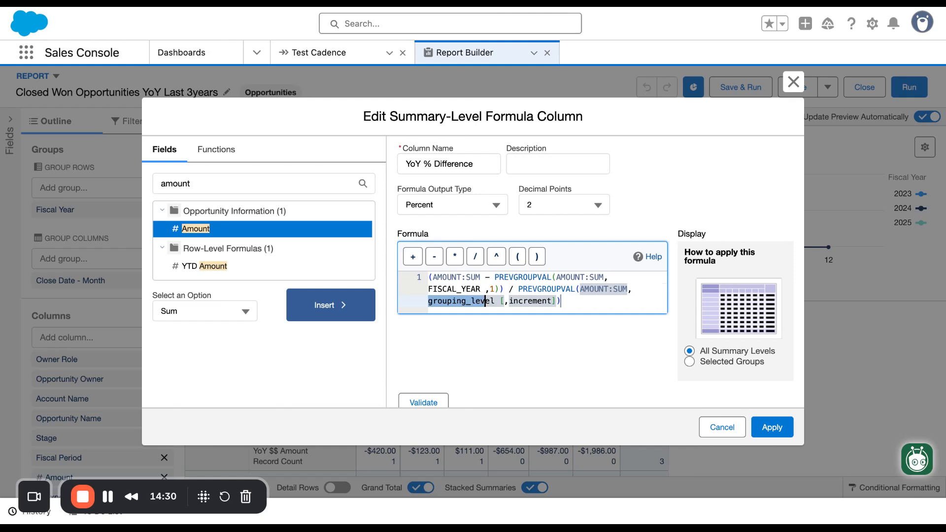
type("Fiscal")
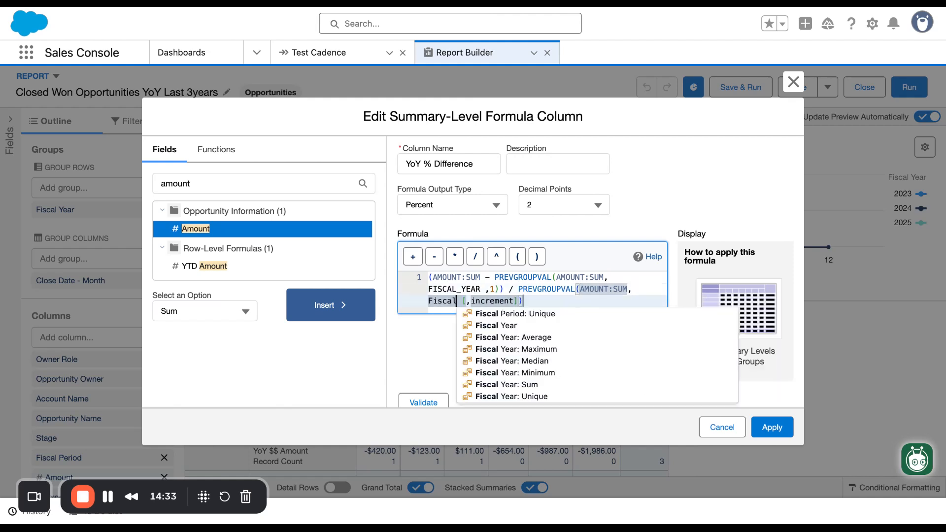
left_click(498, 324)
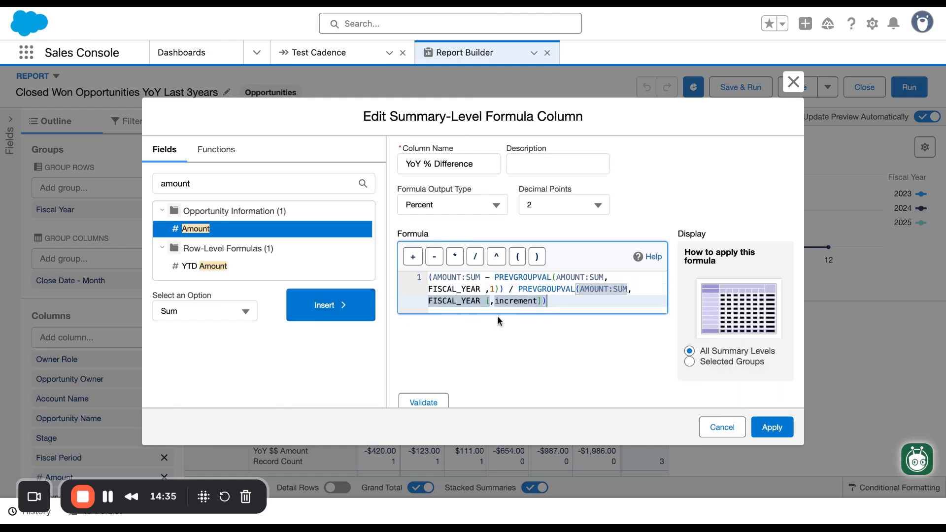
Set the divisor's PREVGROUPVAL increment to 1, removing the placeholder text and square brackets
key("BackSpace")
key("Right")
key("shift+Right")
key("shift+Right")
key("shift+Right")
key("shift+Right")
key("shift+Right")
key("shift+Right")
key("shift+Right")
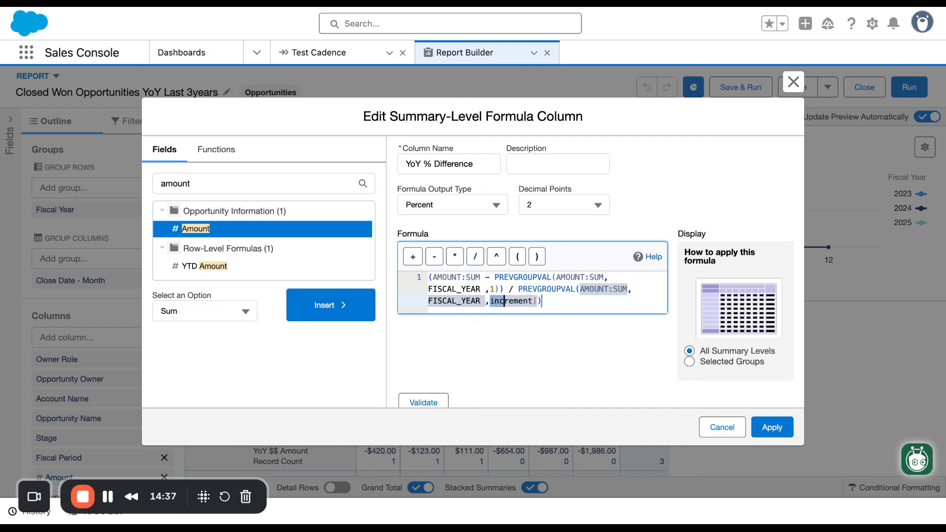
key("shift+Right")
key("shift+Right")
key("shift+Right")
key("BackSpace")
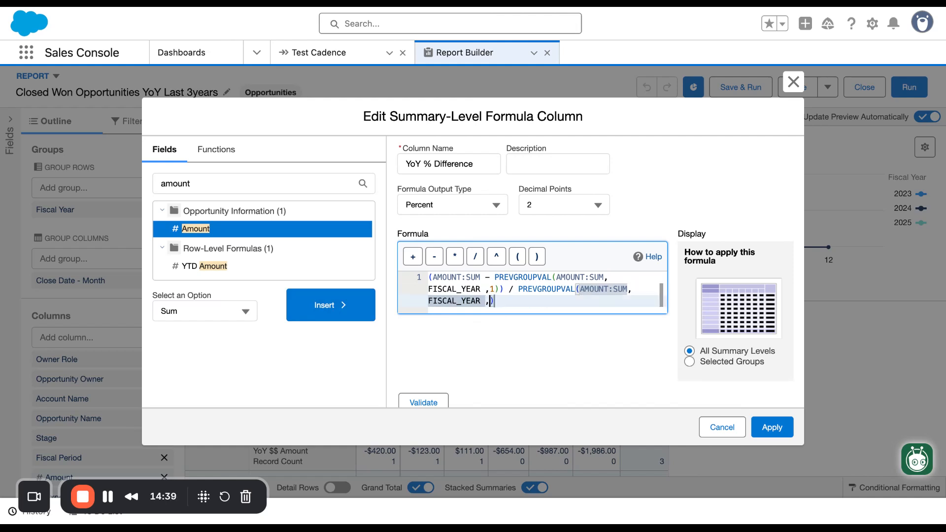
type("1")
Display YoY % Difference only for the Fiscal Year row group and Close Date - Month column group, then validate and apply the formula
scroll(561, 351, "down", 2)
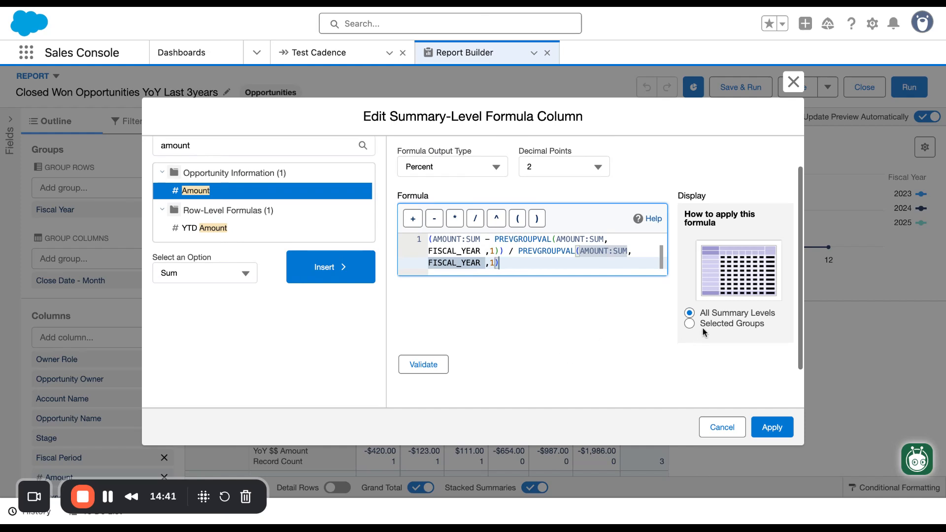
left_click(731, 323)
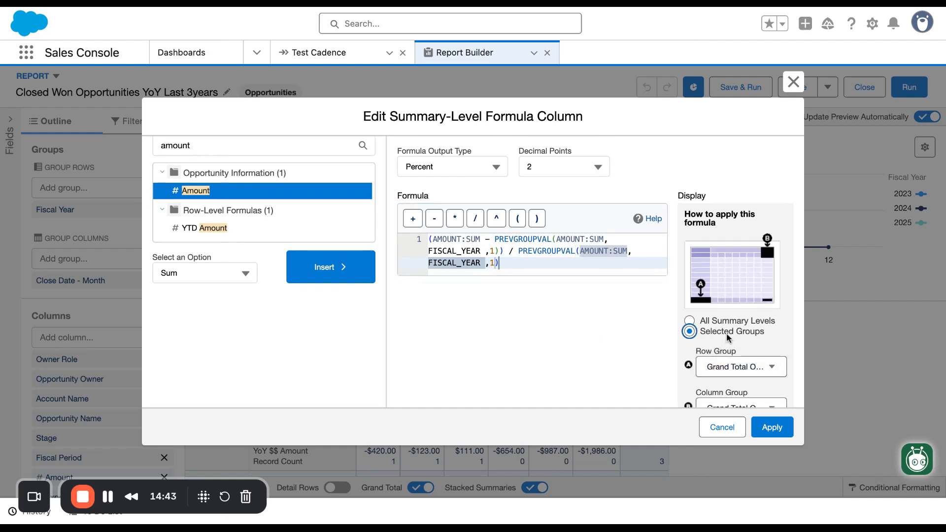
left_click(727, 367)
scroll(730, 387, "down", 3)
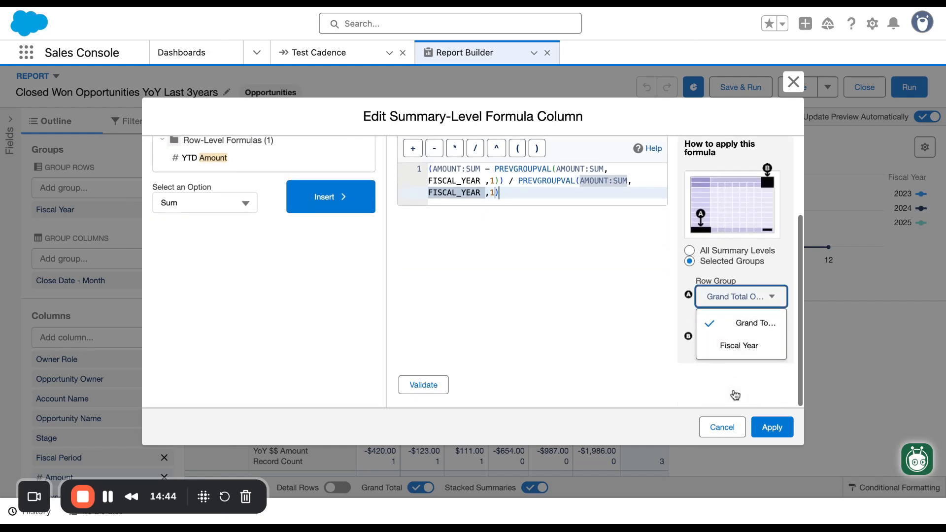
left_click(733, 343)
left_click(732, 337)
left_click(728, 313)
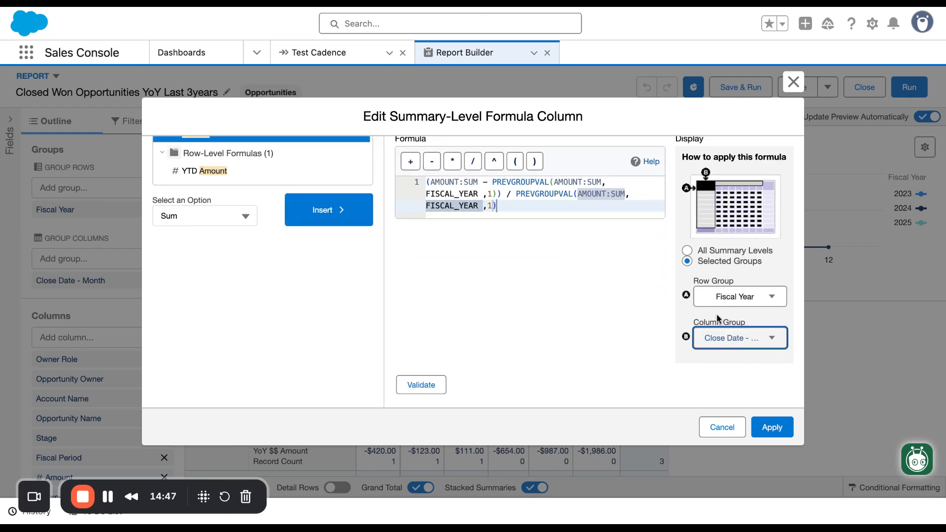
left_click(435, 385)
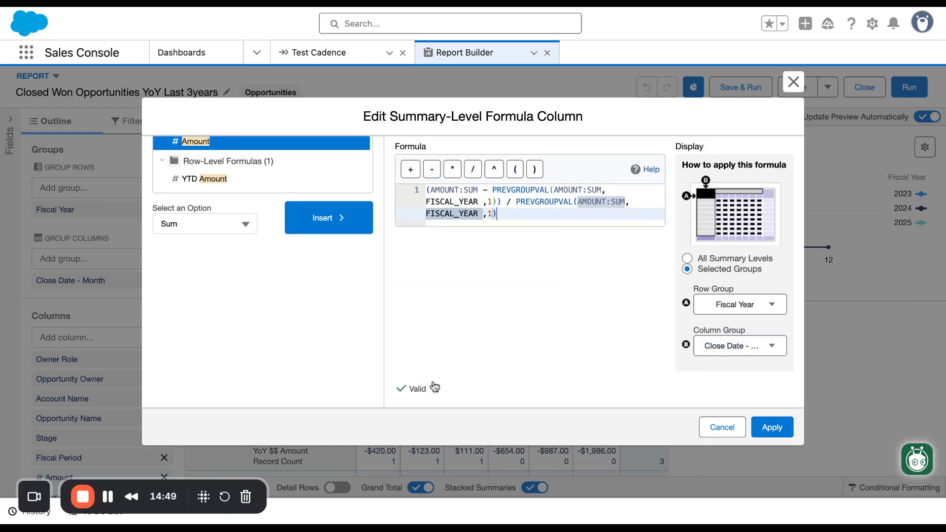
left_click(773, 427)
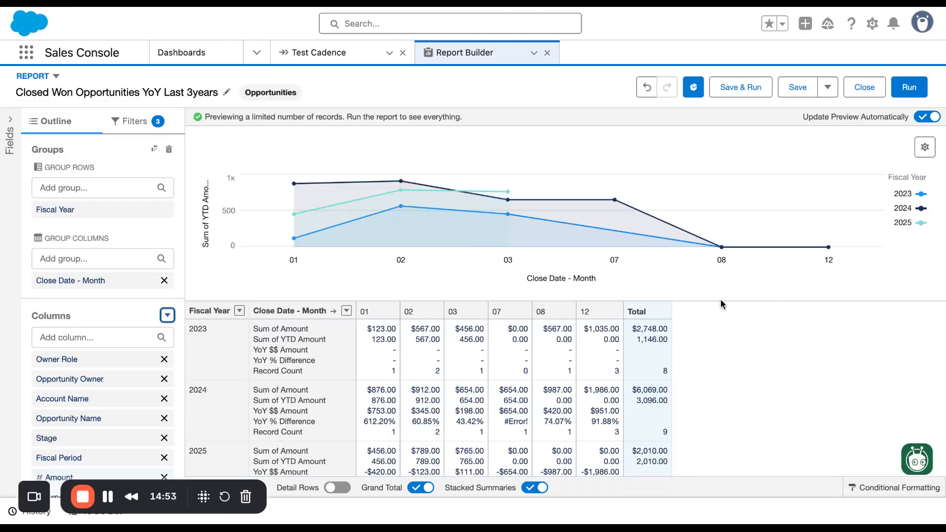
Save and run the report, and review the YoY % Difference rows by month for each fiscal year
left_click(751, 93)
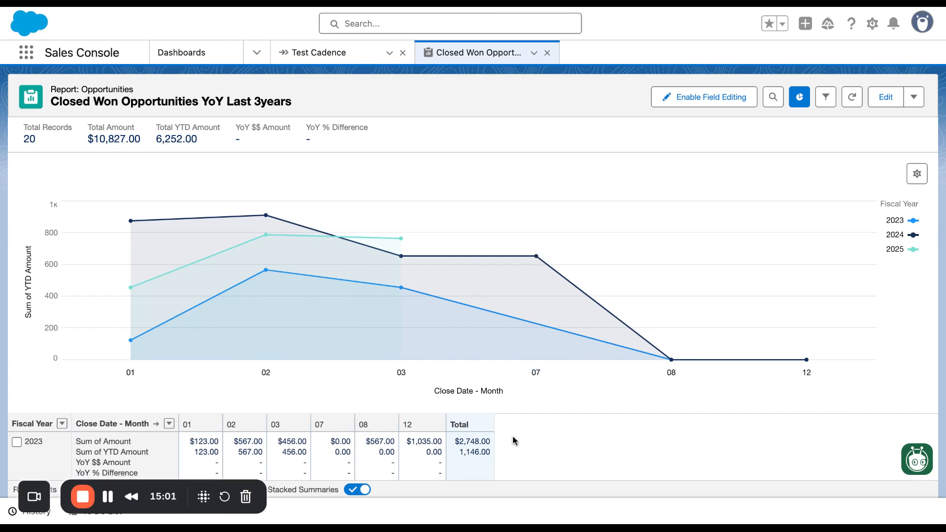
scroll(513, 436, "down", 5)
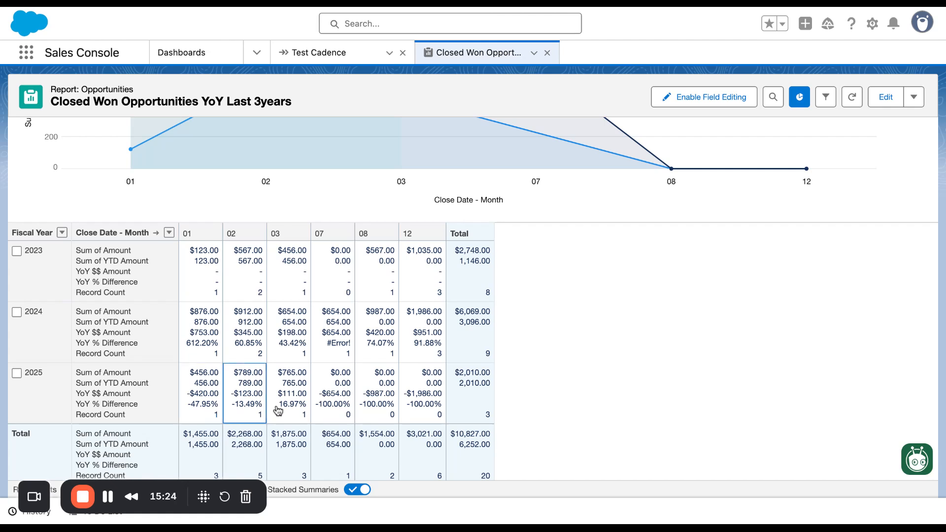
scroll(425, 419, "down", 1)
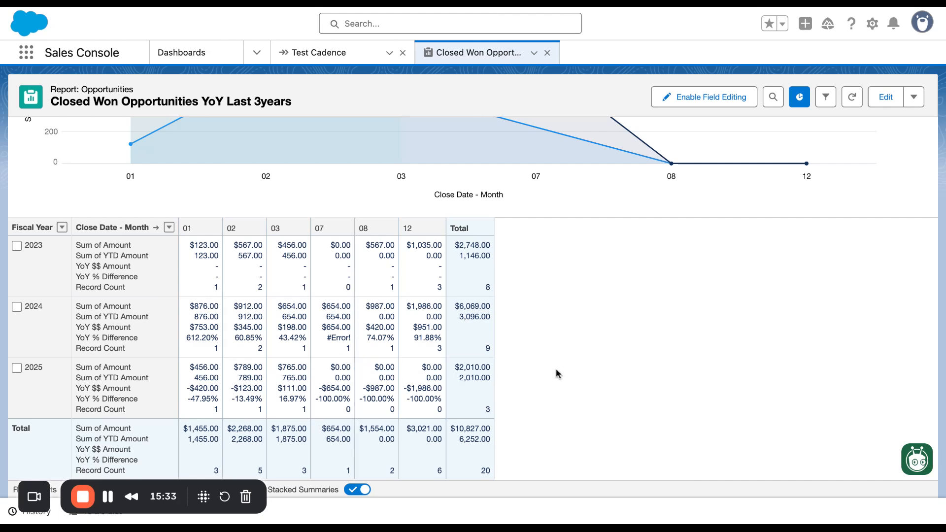
scroll(556, 370, "up", 5)
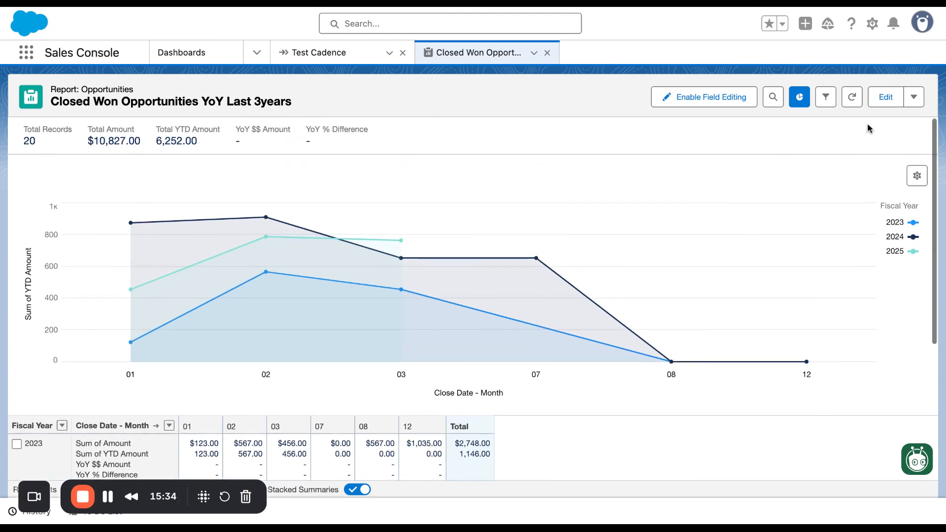
Save the Closed Won Opportunities YoY Last 3years report from the run view and look over its summary table
left_click(914, 97)
left_click(881, 147)
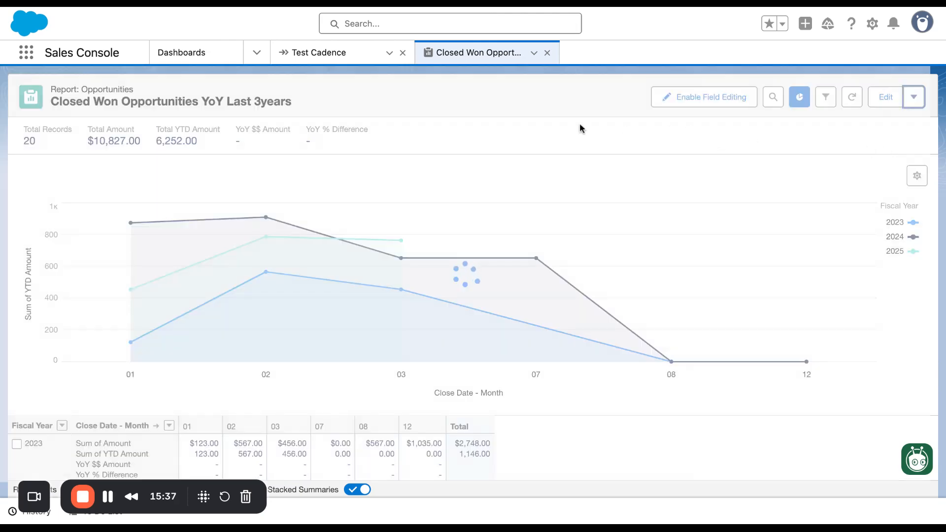
scroll(523, 357, "down", 5)
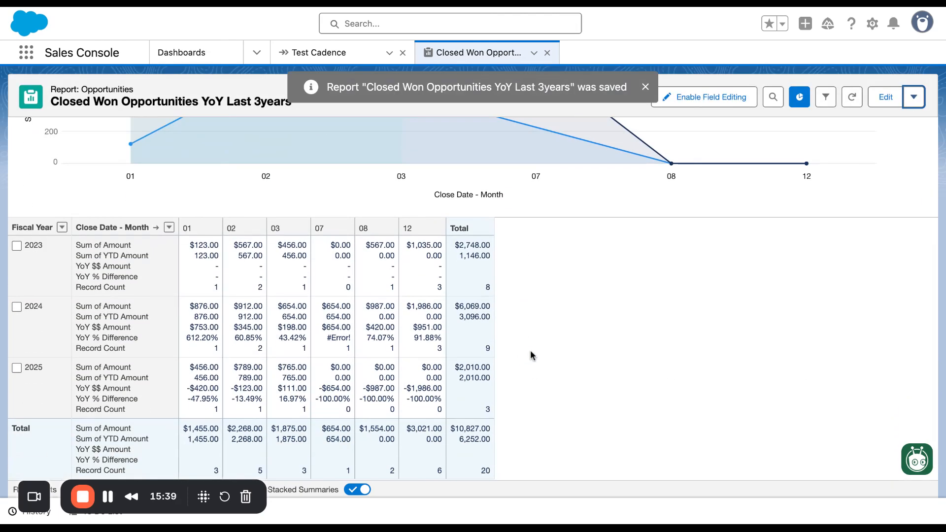
Display the report chart as a Bar chart and set its X-Axis measure to YoY $$ Amount
scroll(528, 355, "up", 5)
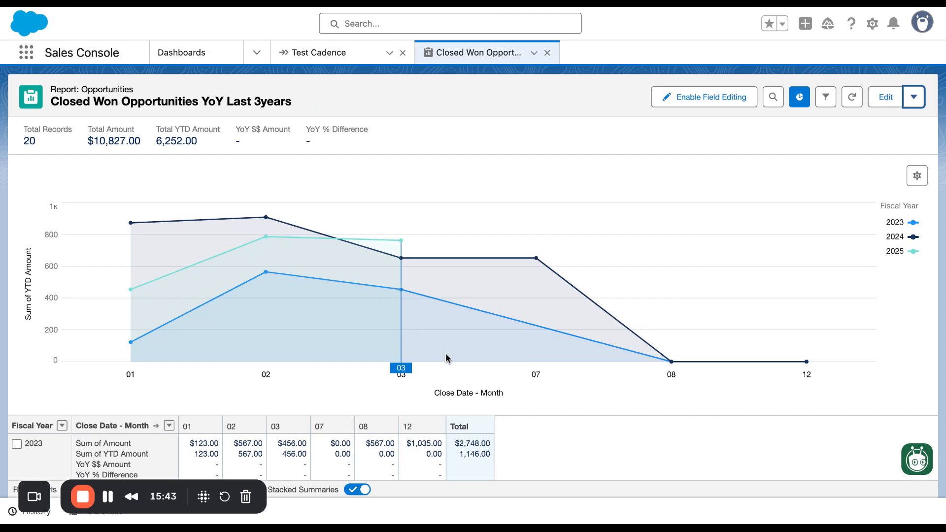
scroll(464, 382, "down", 4)
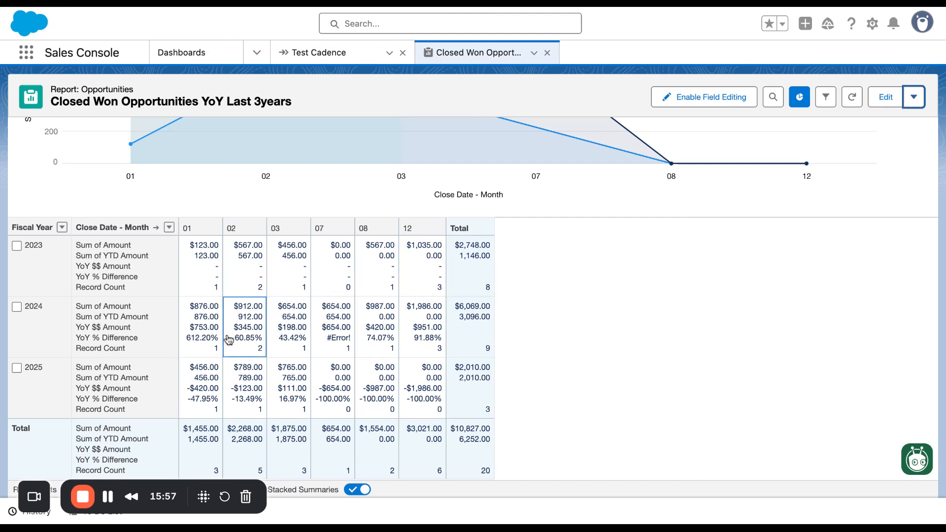
scroll(659, 262, "up", 5)
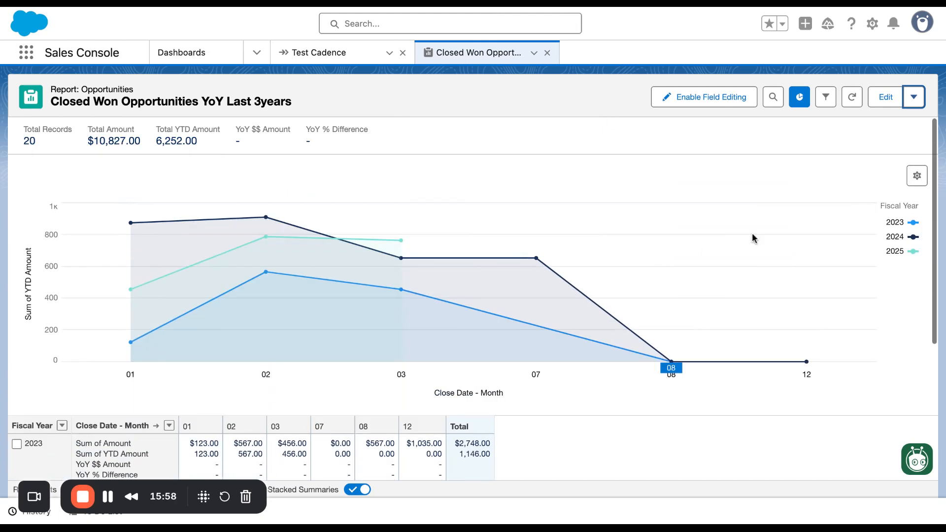
left_click(918, 176)
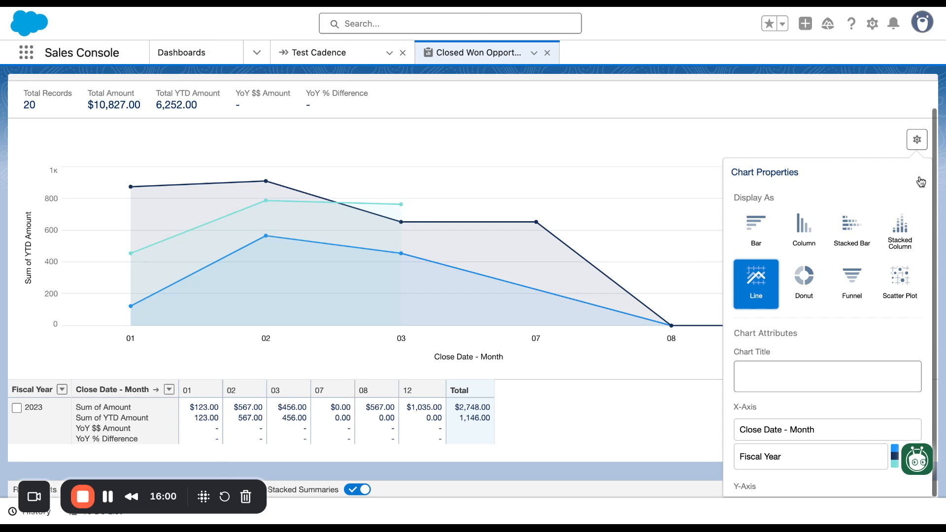
left_click(778, 230)
scroll(826, 310, "down", 2)
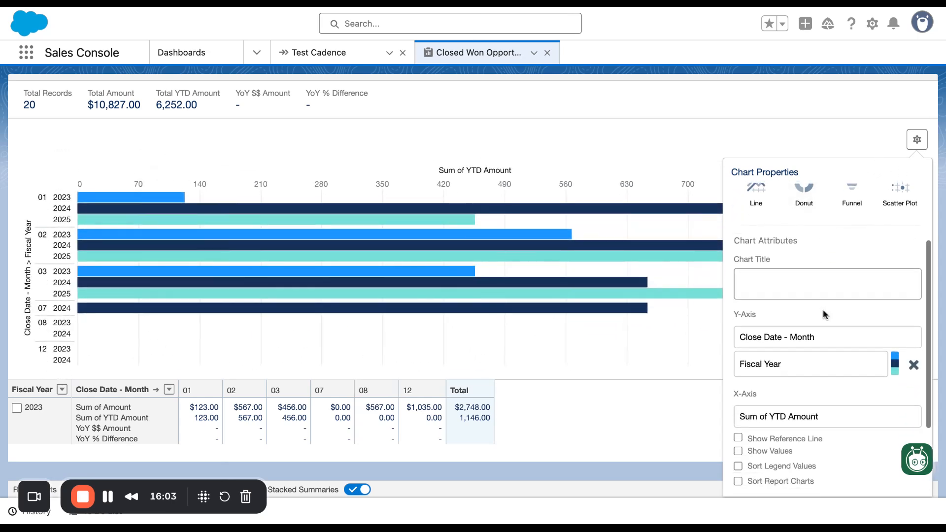
left_click(785, 420)
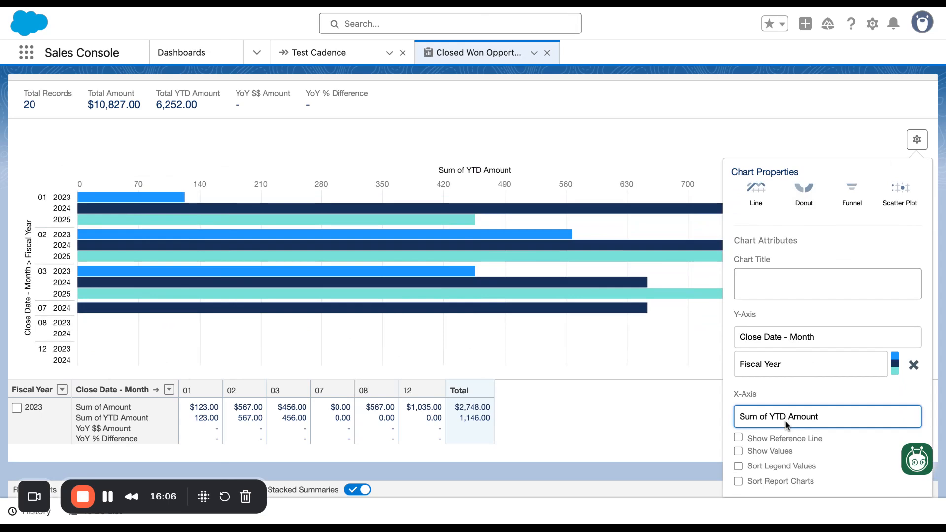
key("Down")
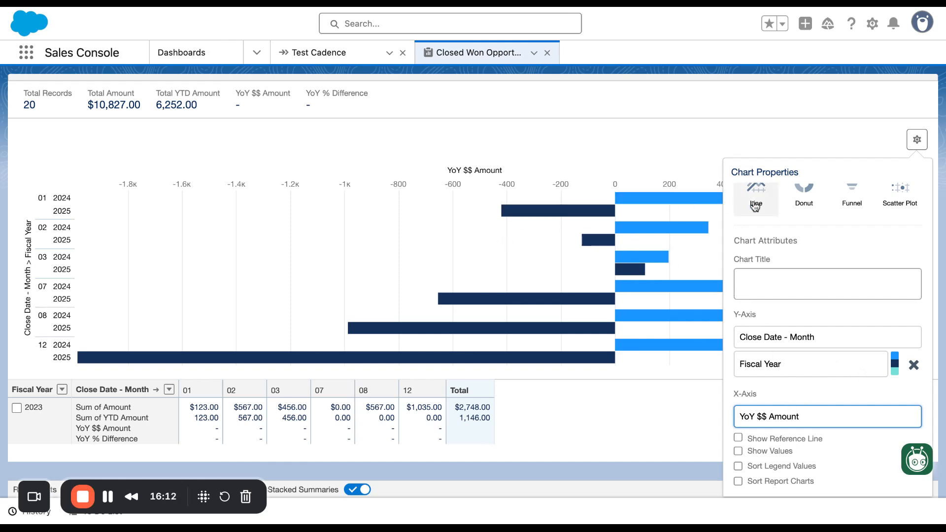
left_click(918, 139)
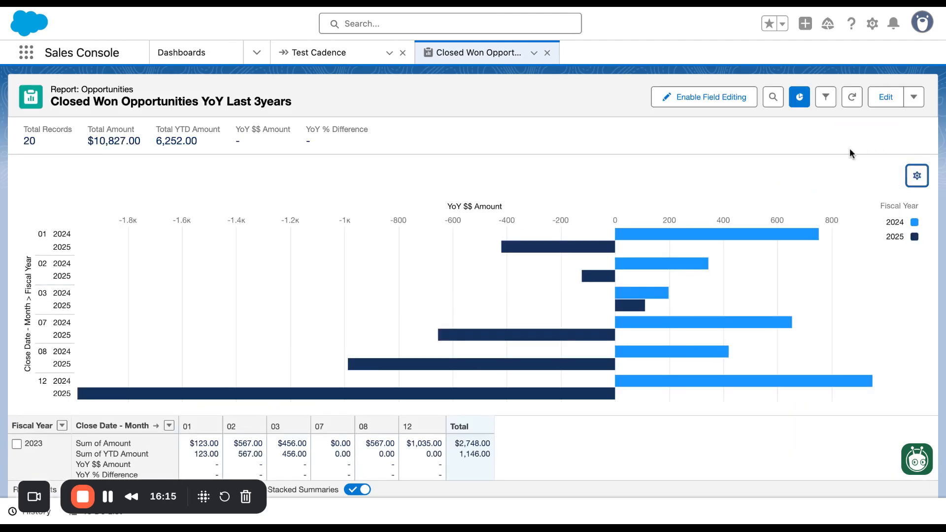
Change the YoY $$ Amount chart's display type to Line and close the chart properties
left_click(919, 181)
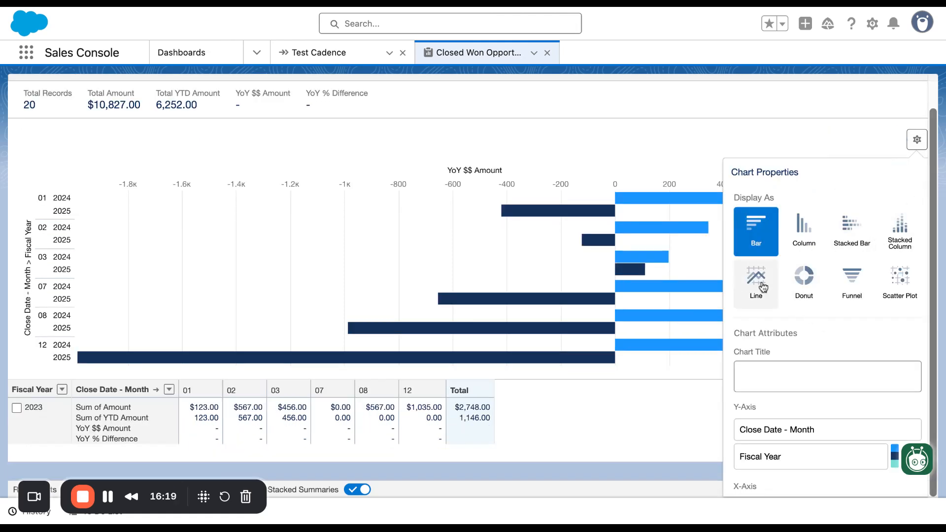
left_click(756, 282)
left_click(561, 409)
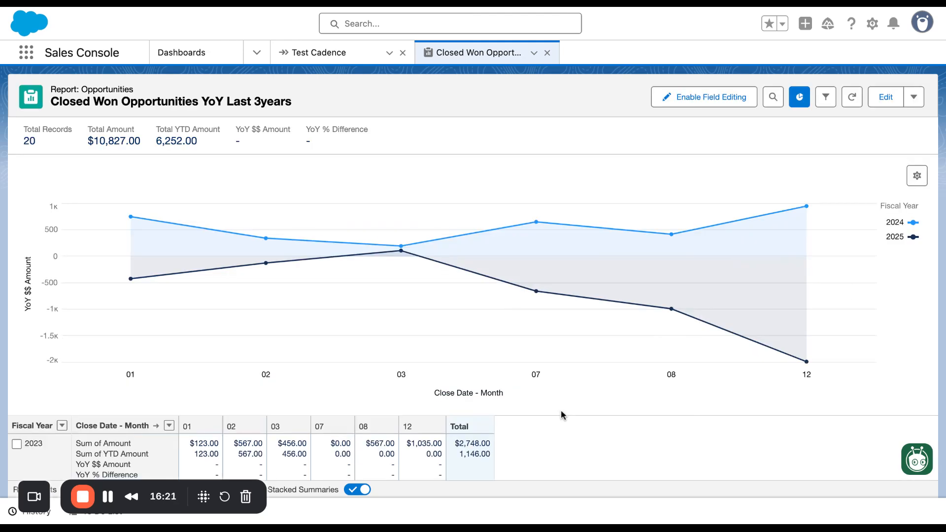